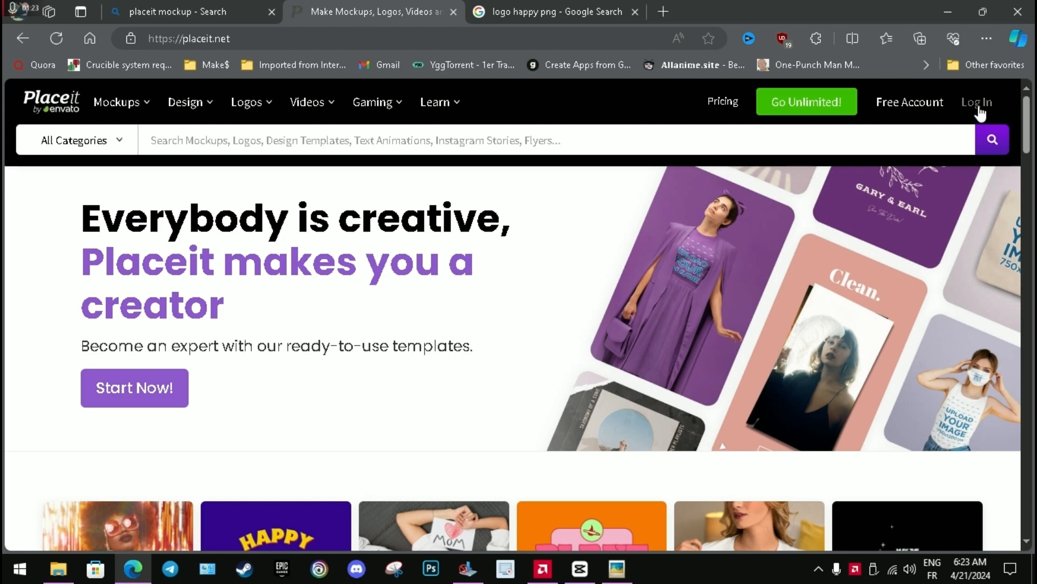
Log in to the Placeit account and search all categories for "mockups".
click(979, 107)
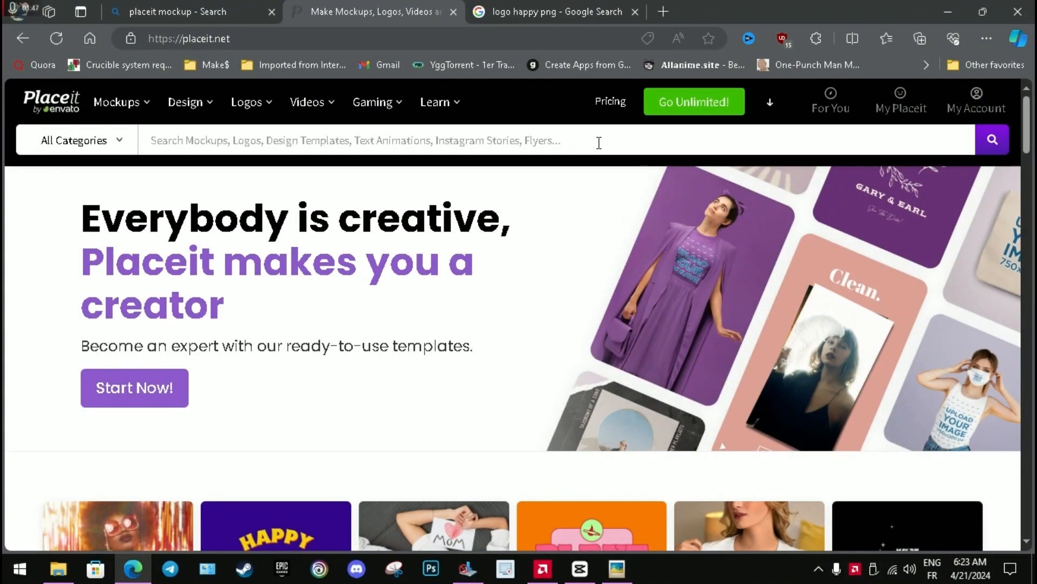
click(63, 111)
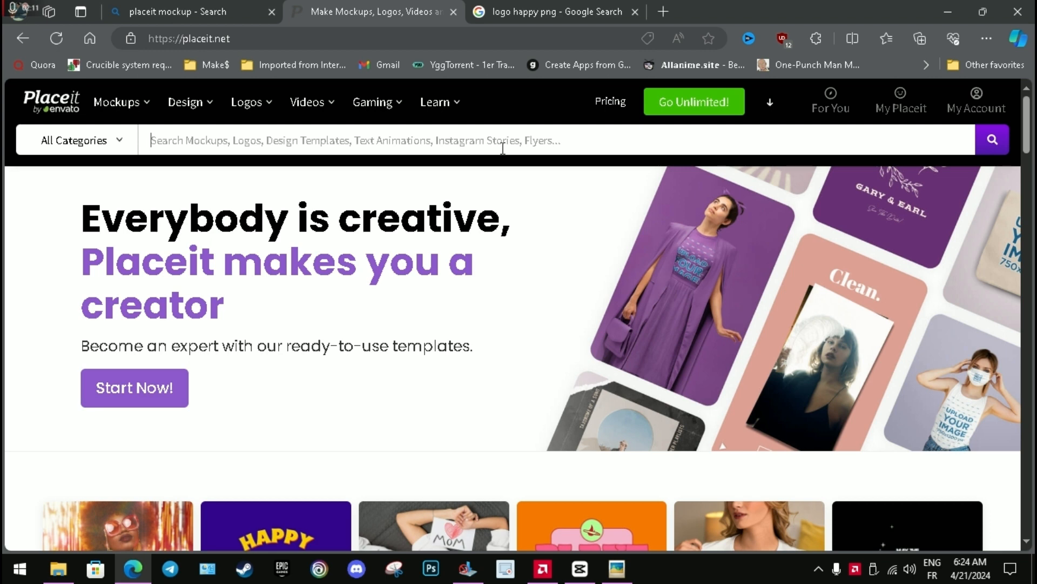
text(moc)
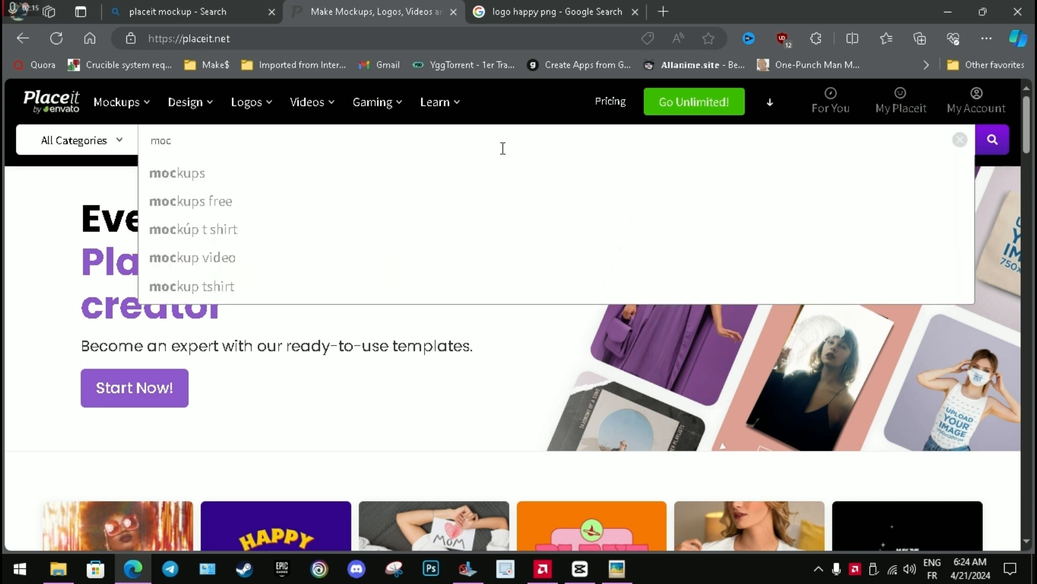
key(Down)
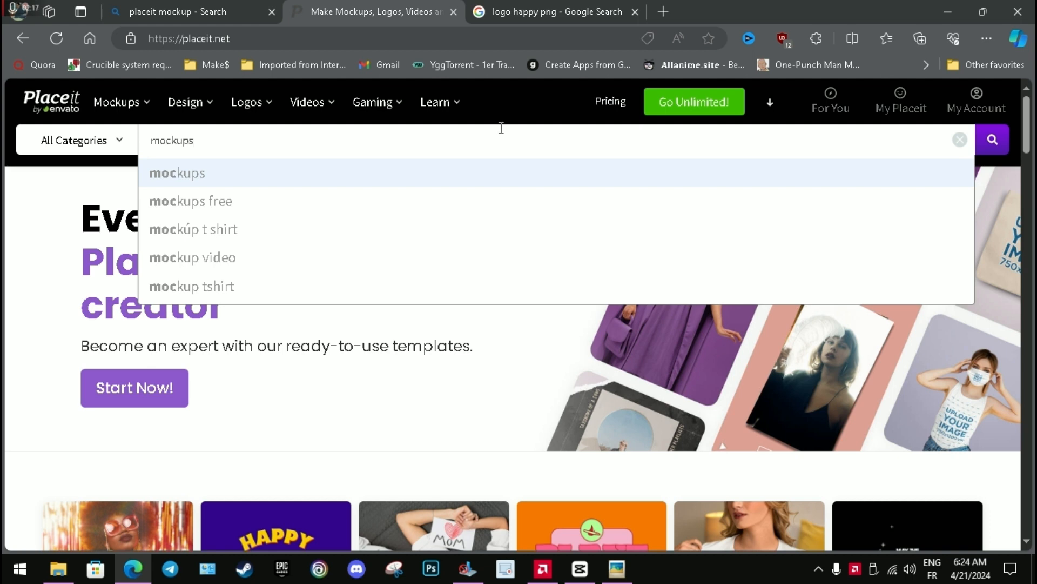
key(Return)
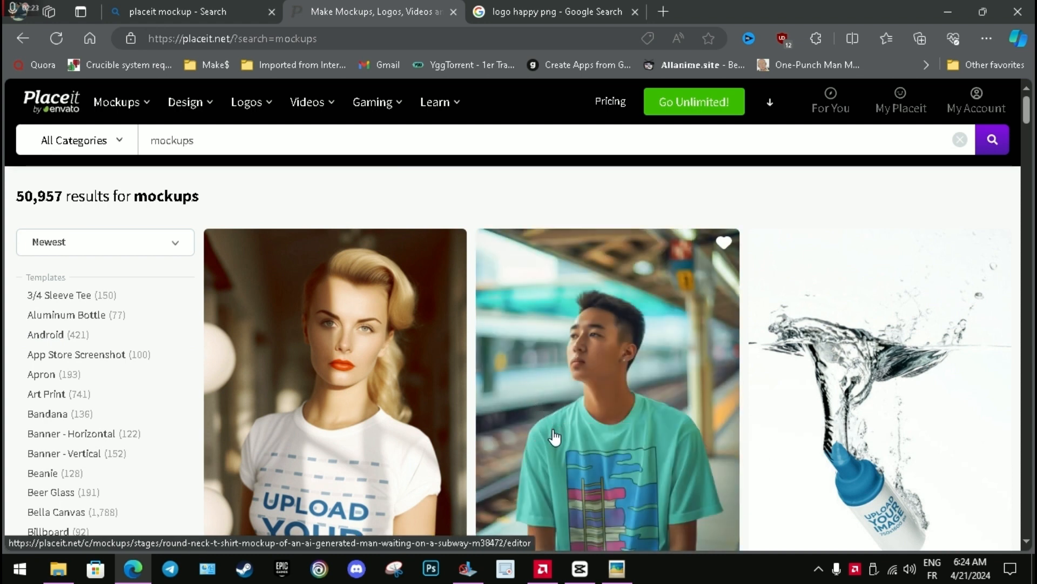
Look through the mockup search results to examine the available apparel and product templates.
scroll(557, 433, down, 2)
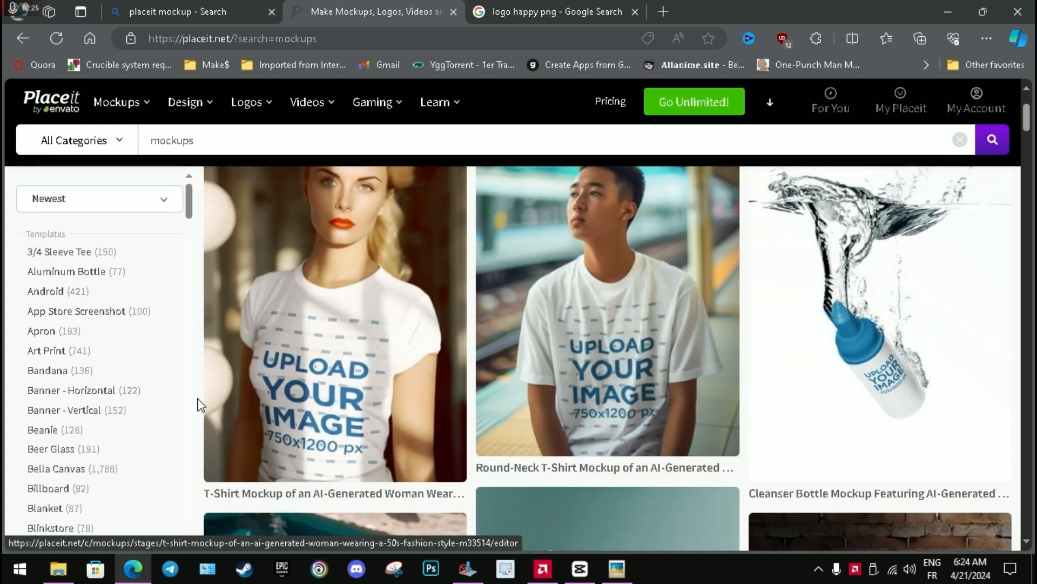
scroll(132, 319, down, 1)
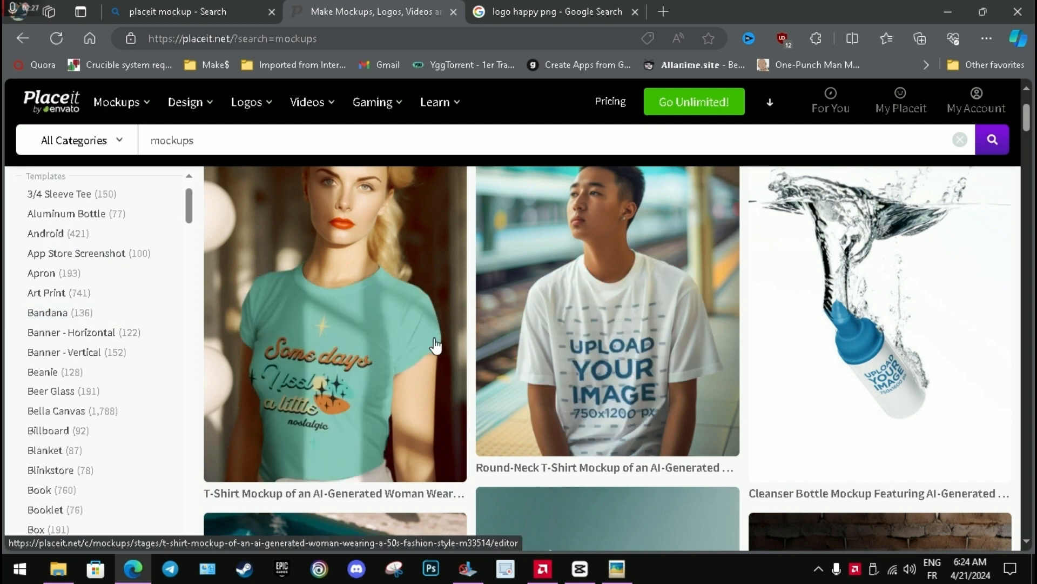
scroll(906, 335, down, 1)
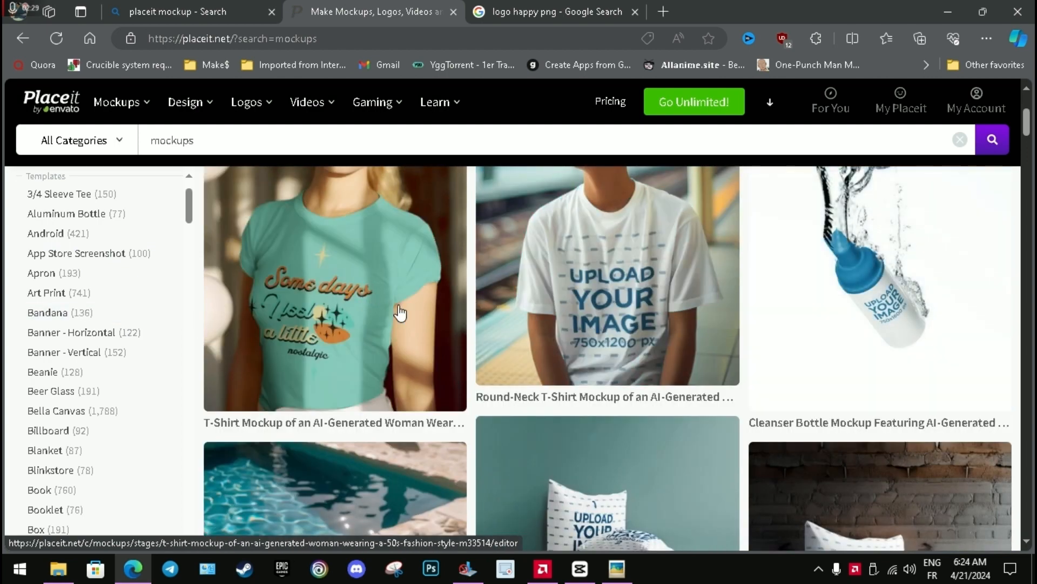
scroll(422, 313, down, 2)
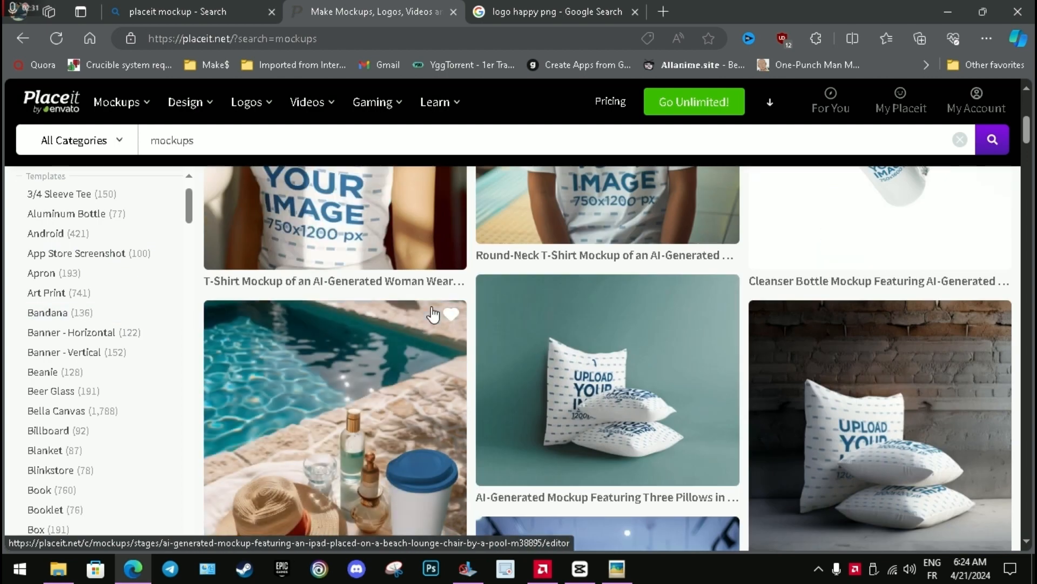
scroll(425, 311, down, 1)
scroll(424, 311, down, 2)
scroll(423, 312, down, 7)
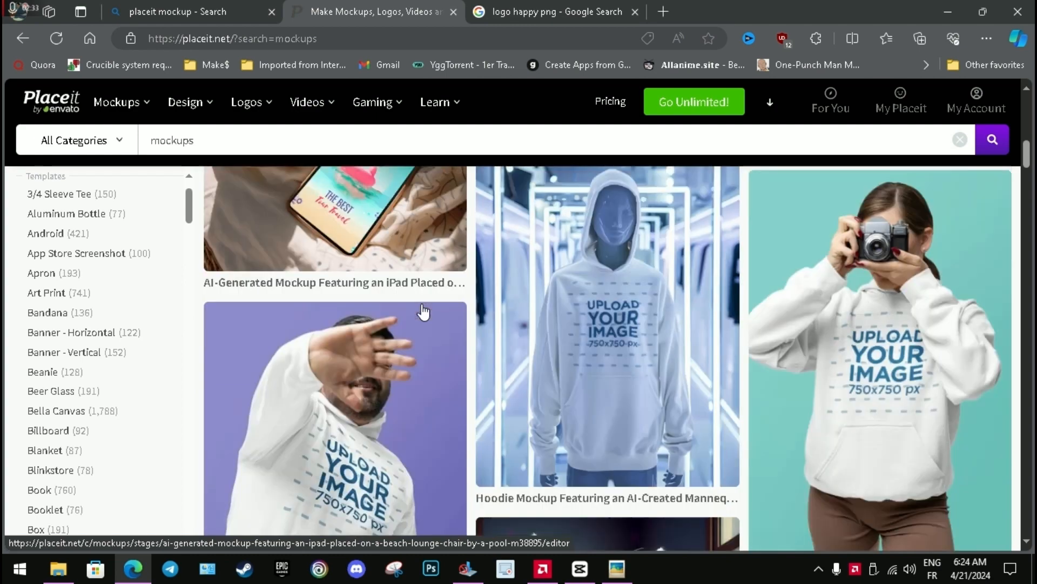
scroll(397, 312, down, 4)
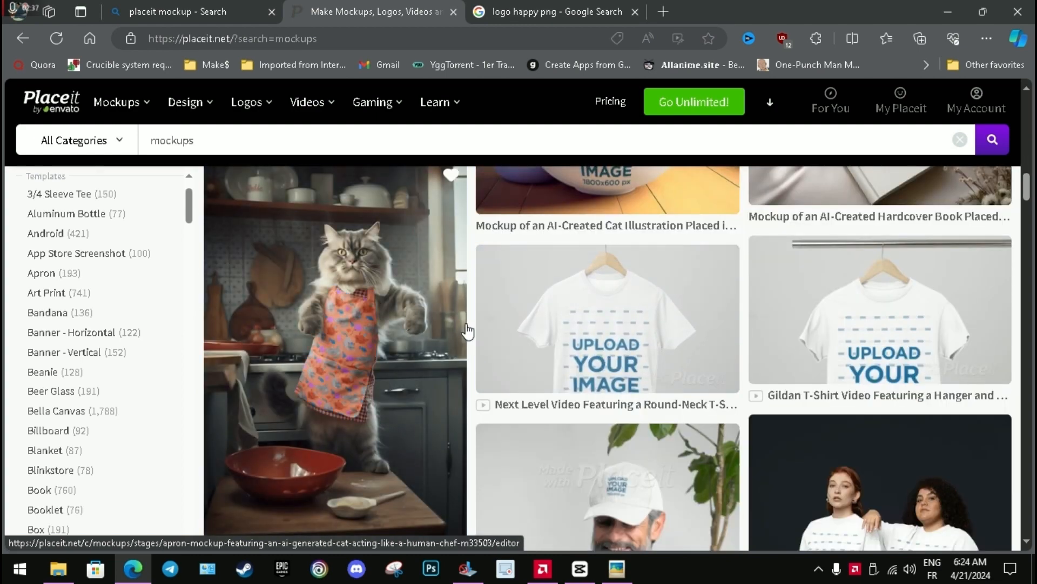
Filter the mockup search results by the Video tag.
scroll(141, 382, down, 15)
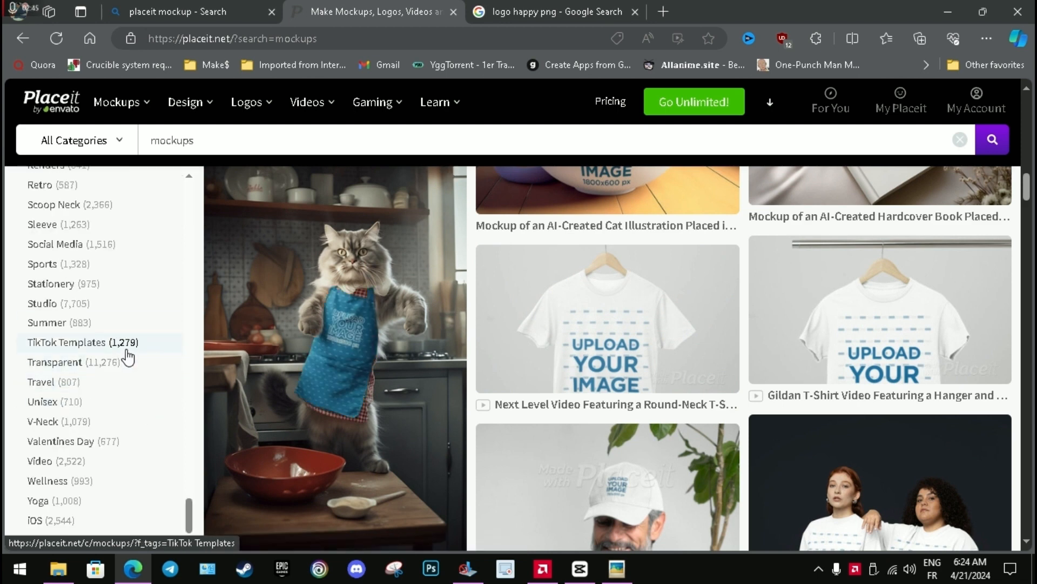
click(73, 468)
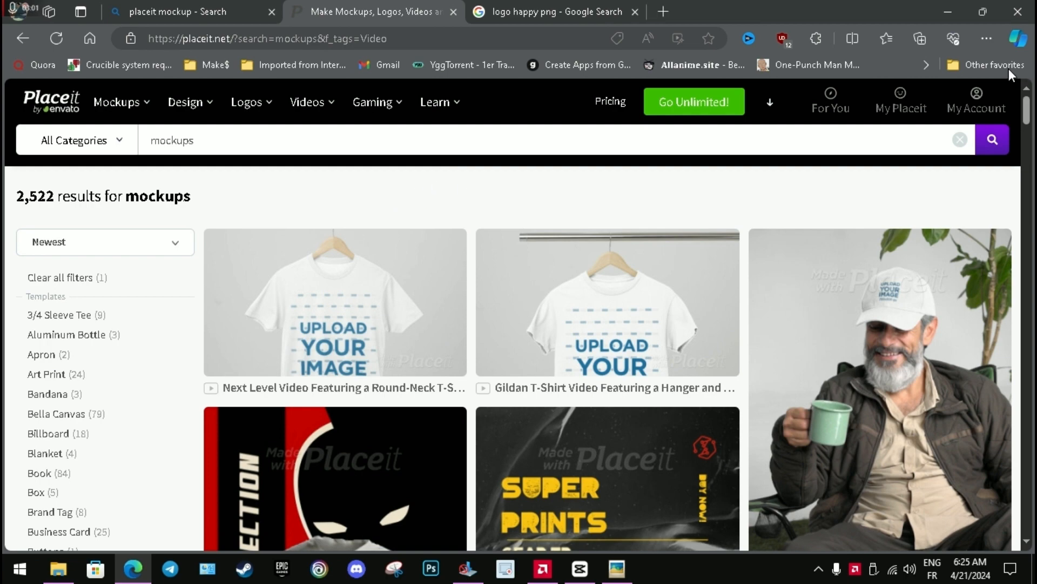
Examine the video mockup templates on the first page of the filtered results.
scroll(1029, 119, down, 4)
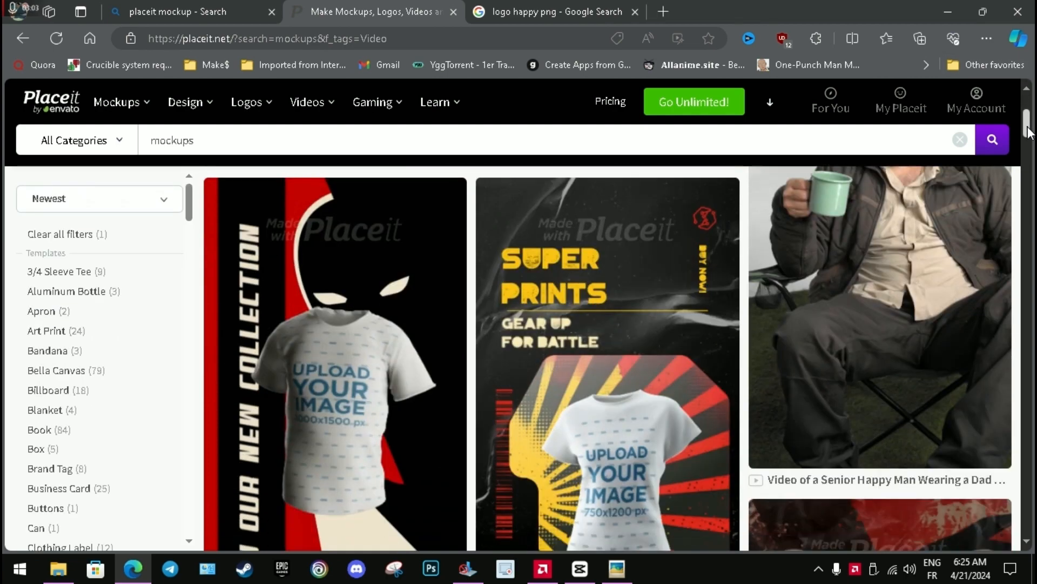
scroll(996, 190, up, 4)
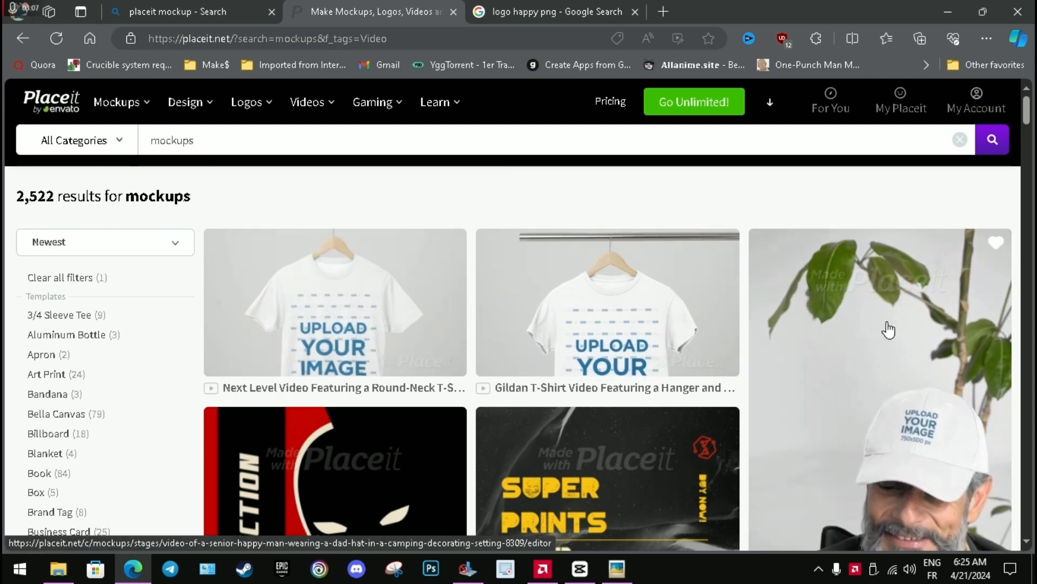
scroll(886, 429, down, 3)
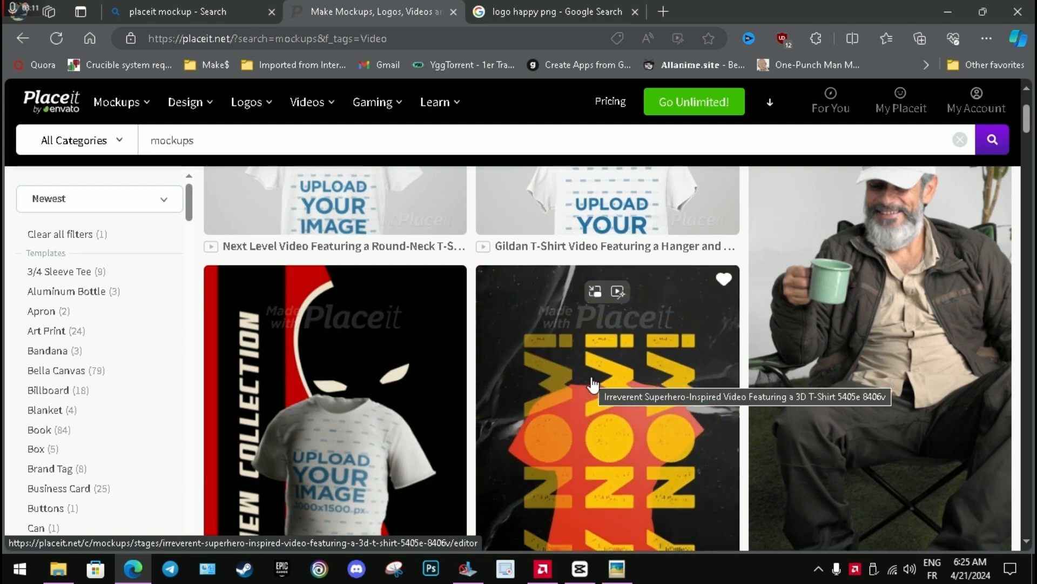
scroll(676, 424, down, 3)
scroll(736, 417, down, 3)
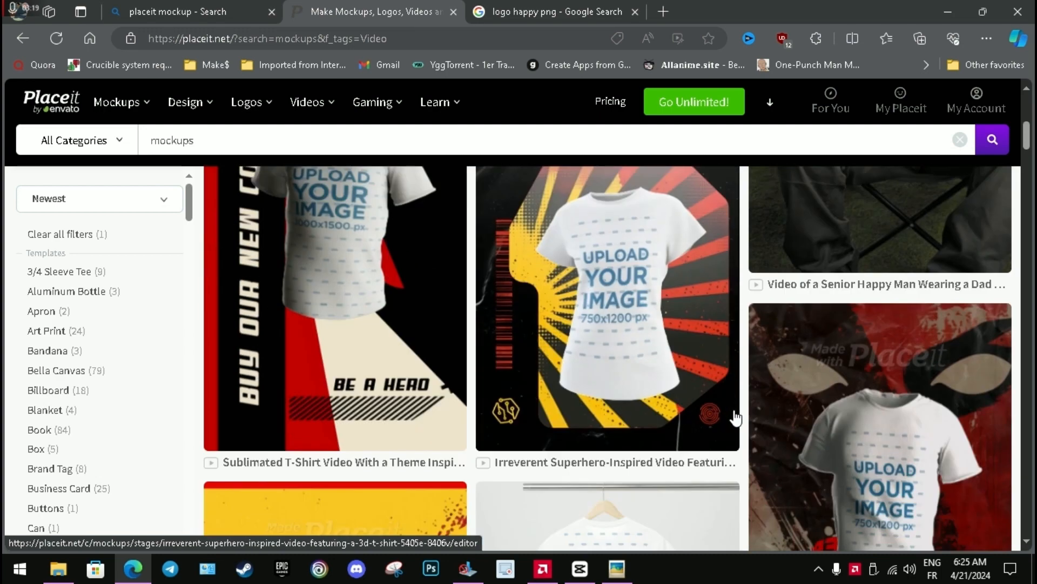
scroll(736, 417, down, 4)
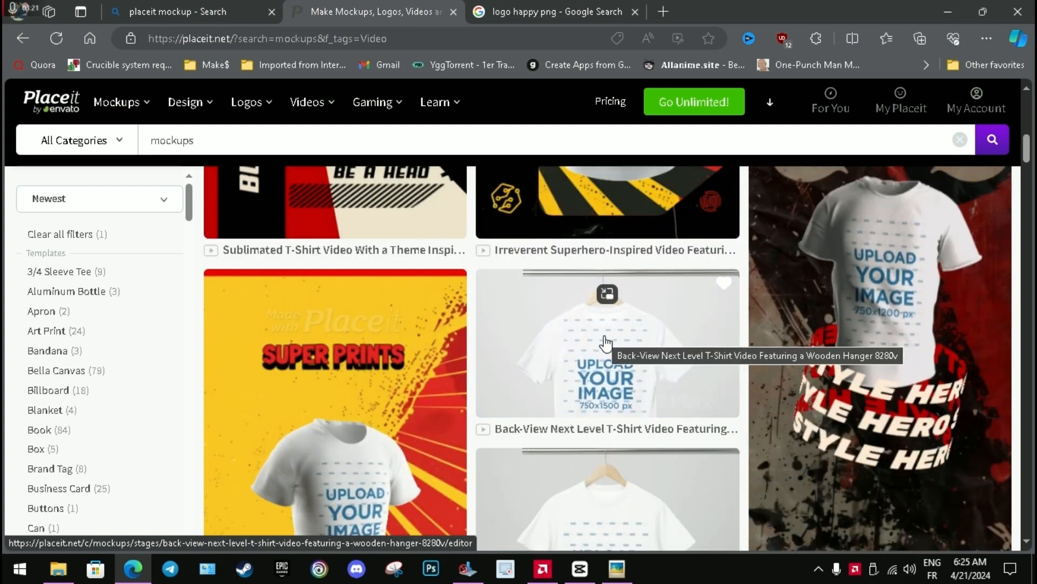
scroll(606, 342, down, 12)
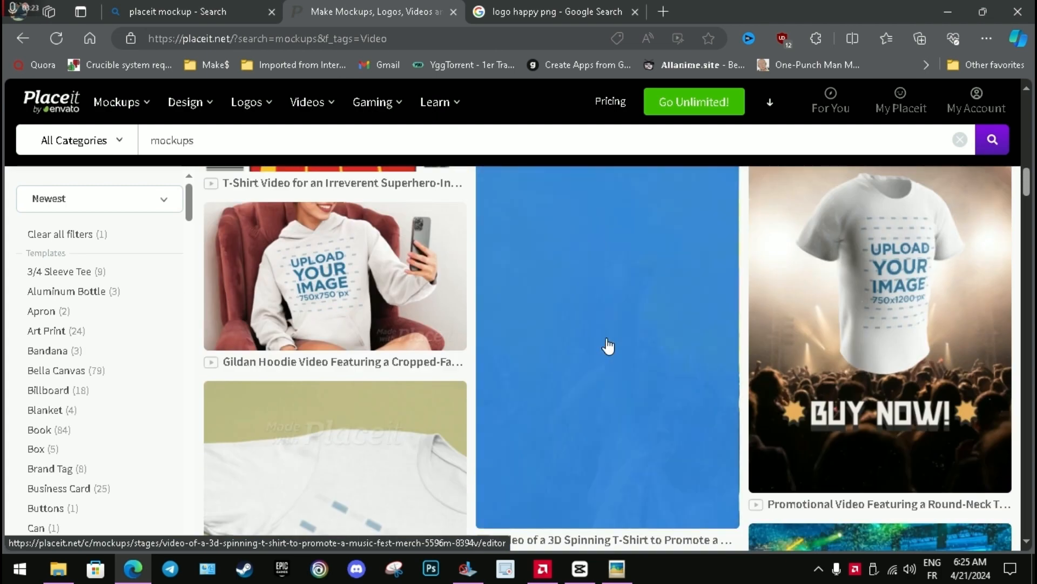
scroll(609, 345, down, 1)
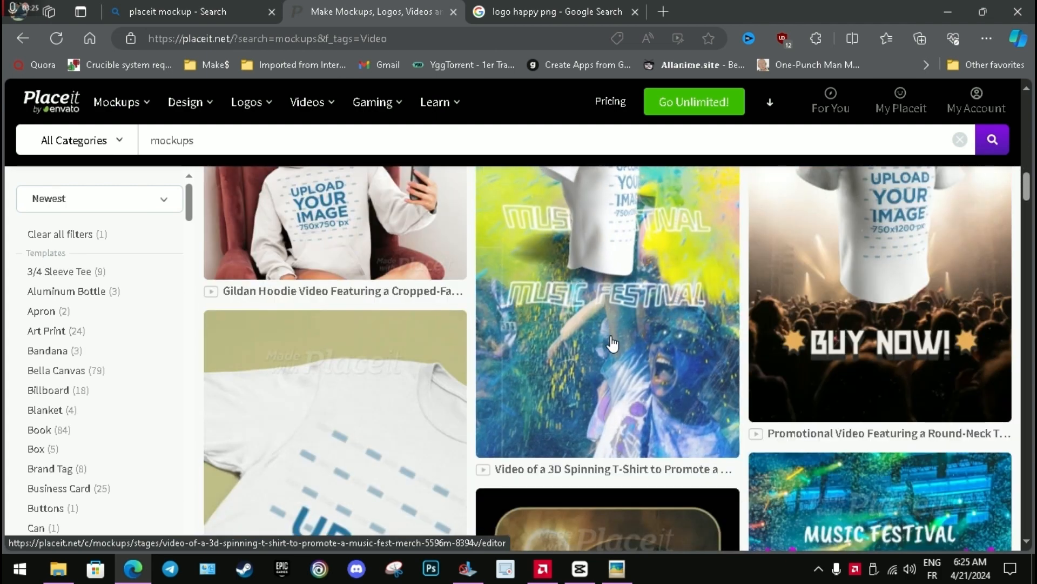
scroll(612, 343, down, 8)
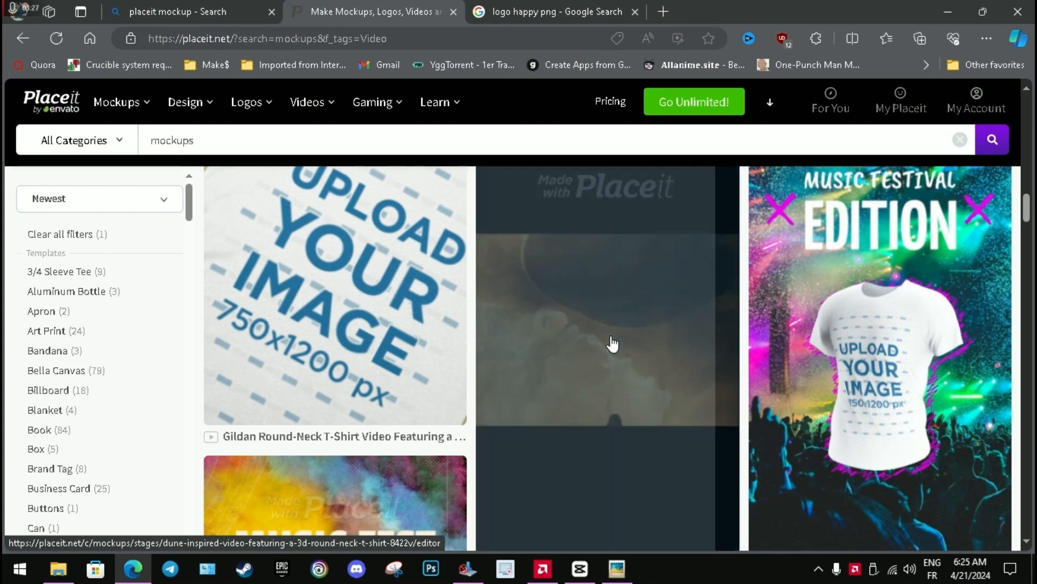
scroll(612, 343, down, 5)
Go to page 2 of the video mockup results and look through its templates.
click(459, 479)
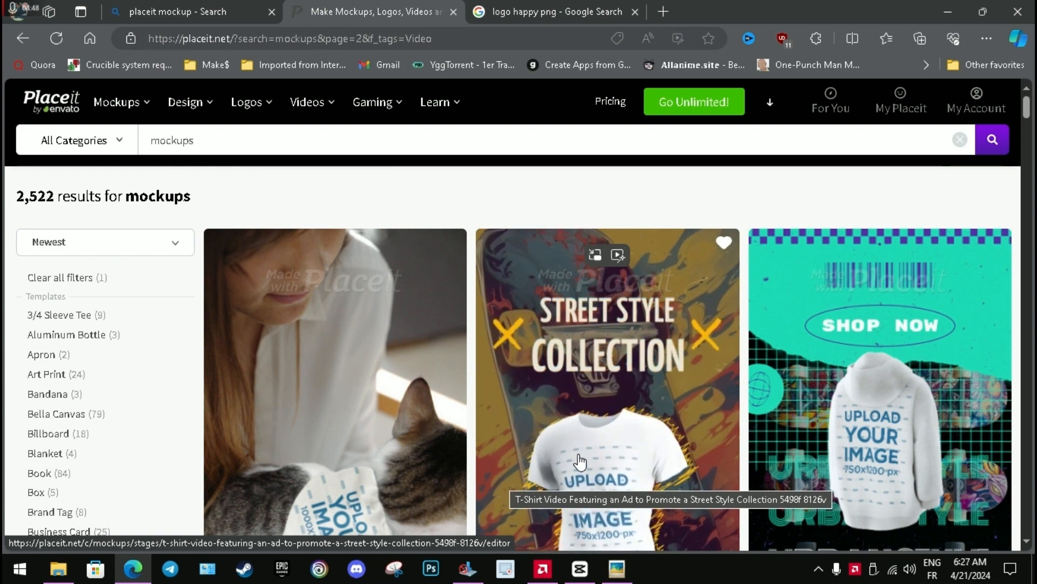
scroll(861, 427, down, 15)
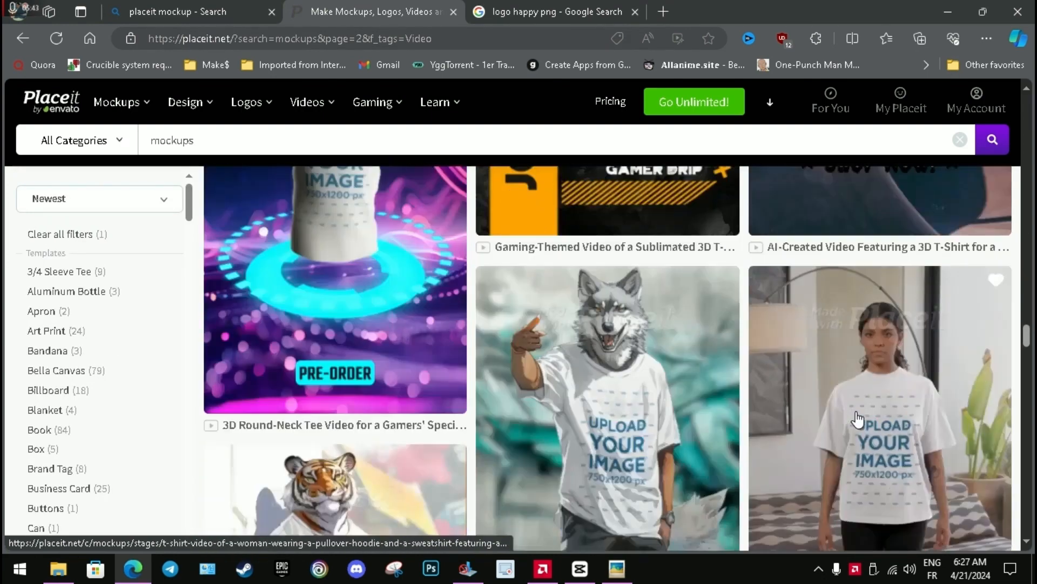
scroll(859, 415, down, 10)
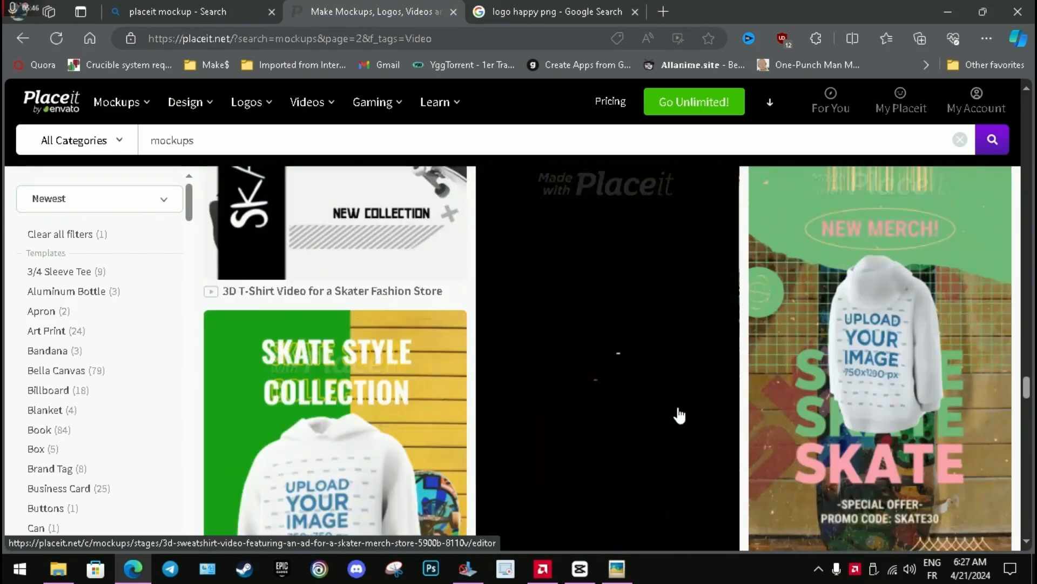
scroll(674, 410, down, 10)
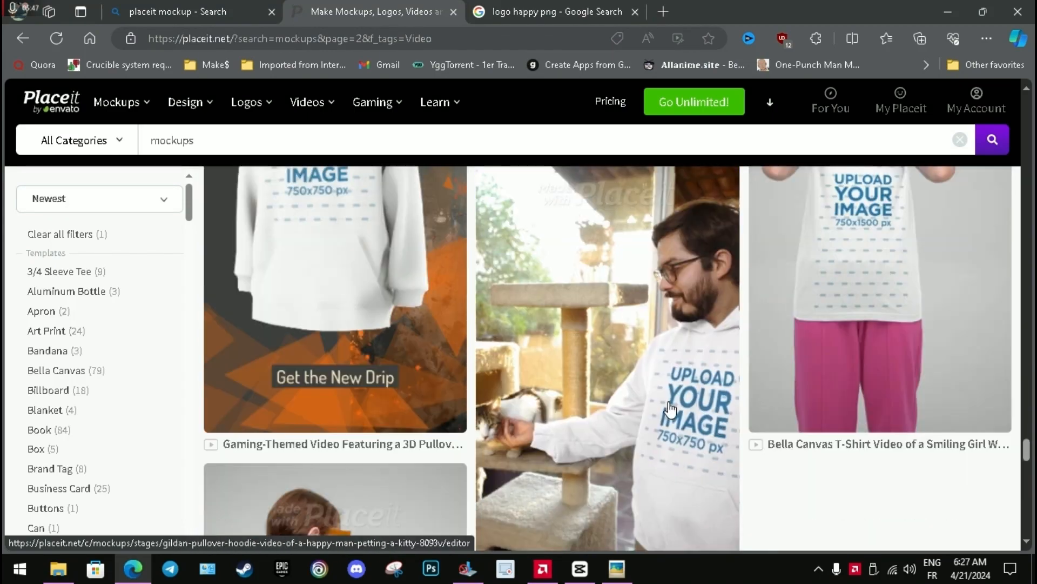
scroll(530, 380, down, 5)
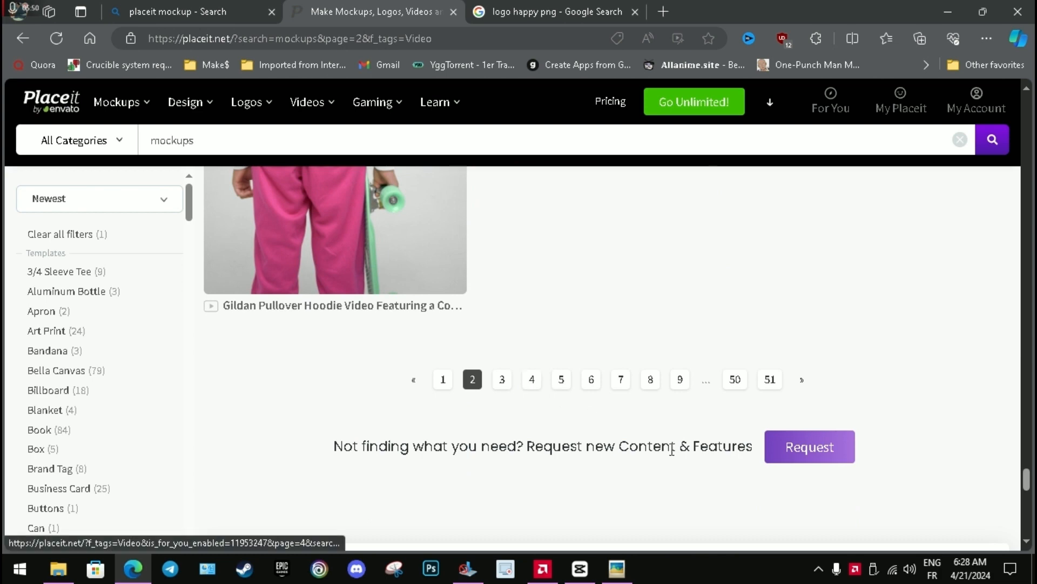
Go to page 6 of the video results and open the smiling couple in matching Bella Canvas T-shirts template for editing.
click(443, 379)
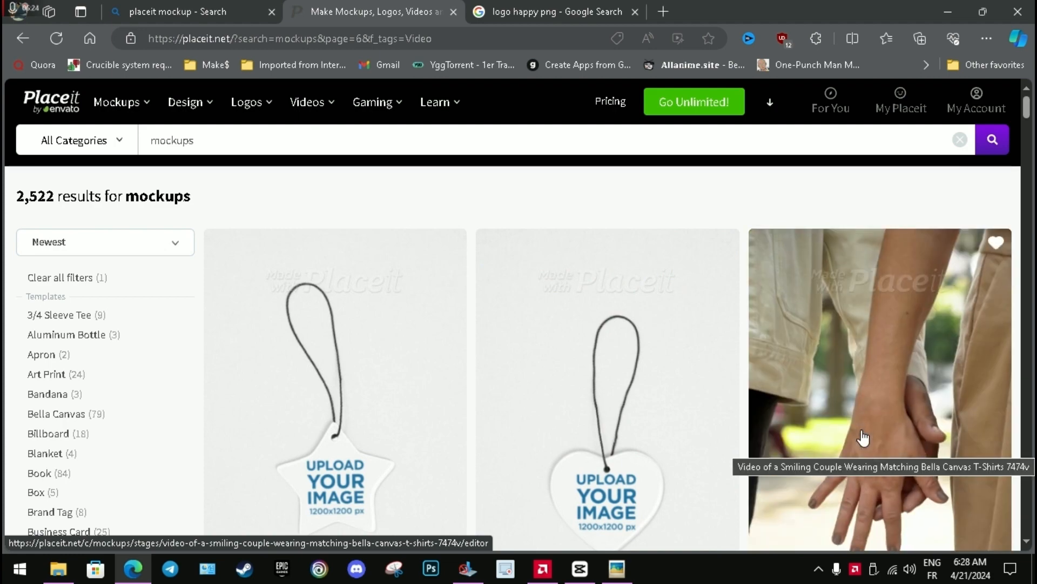
scroll(863, 437, down, 4)
click(893, 296)
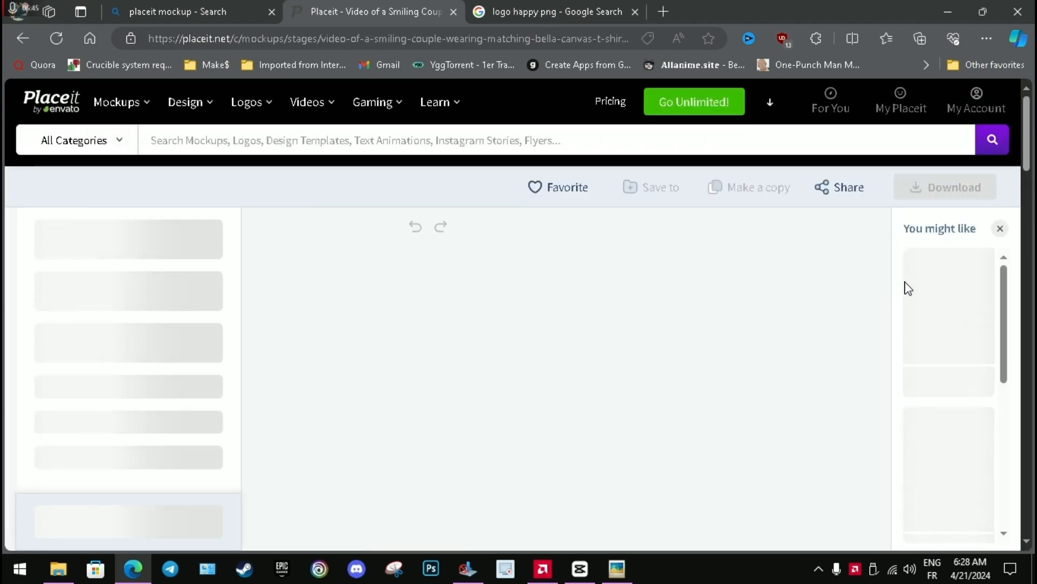
Set the left shirt color to the pink swatch of the Cyberpunk Cyan palette.
scroll(482, 165, down, 3)
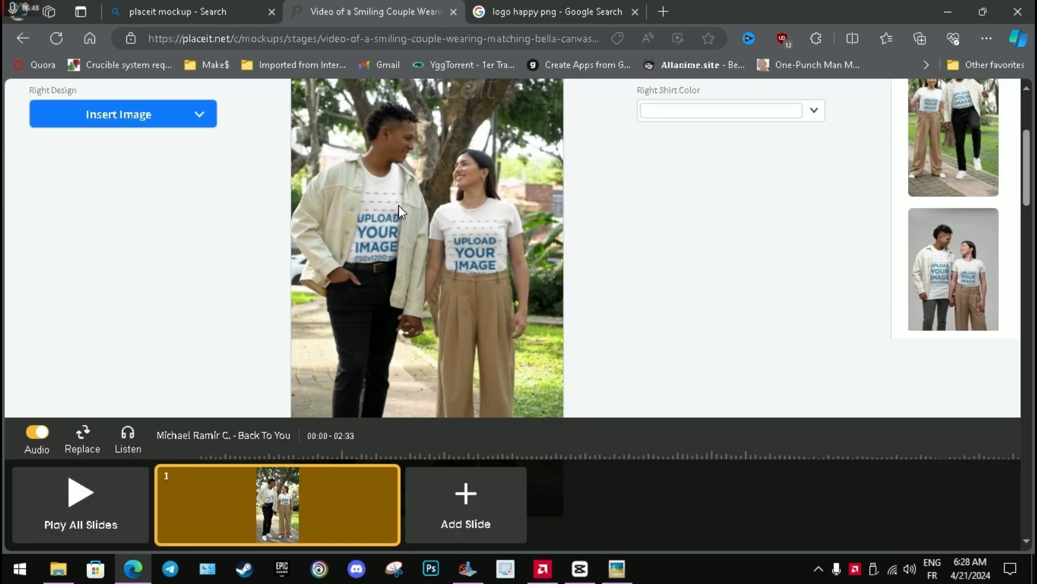
scroll(439, 235, up, 2)
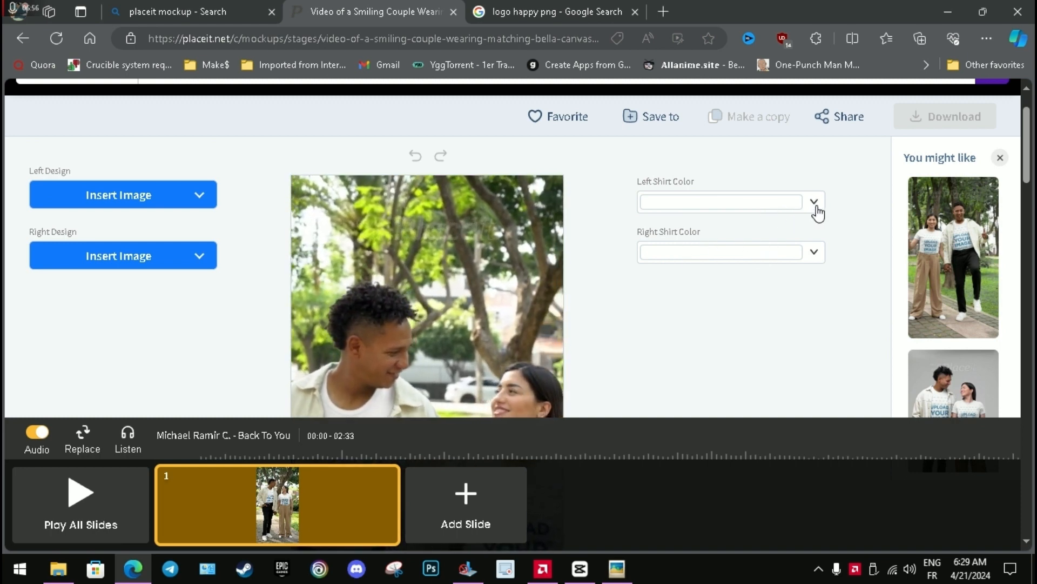
click(814, 203)
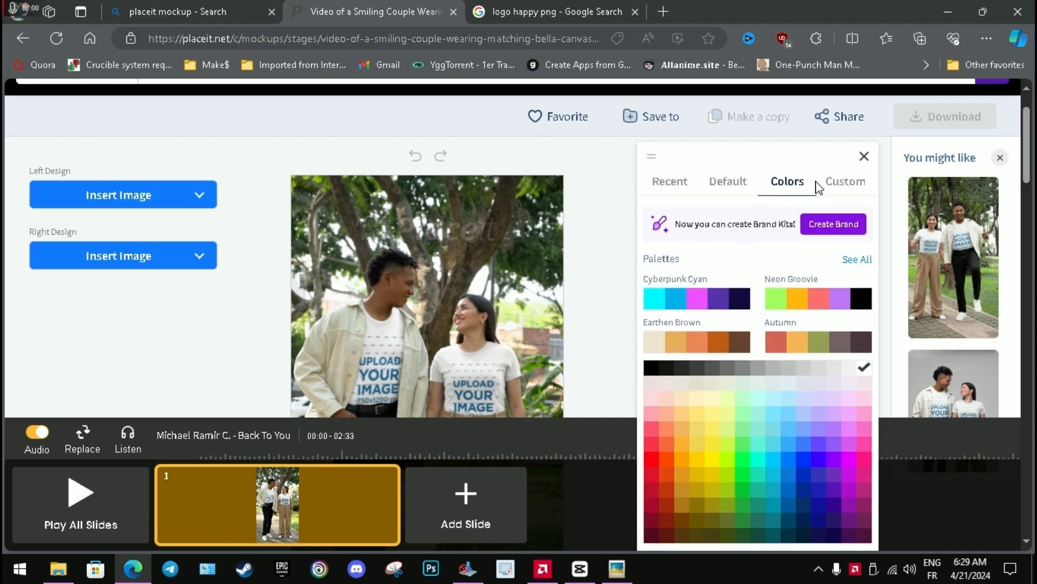
click(629, 200)
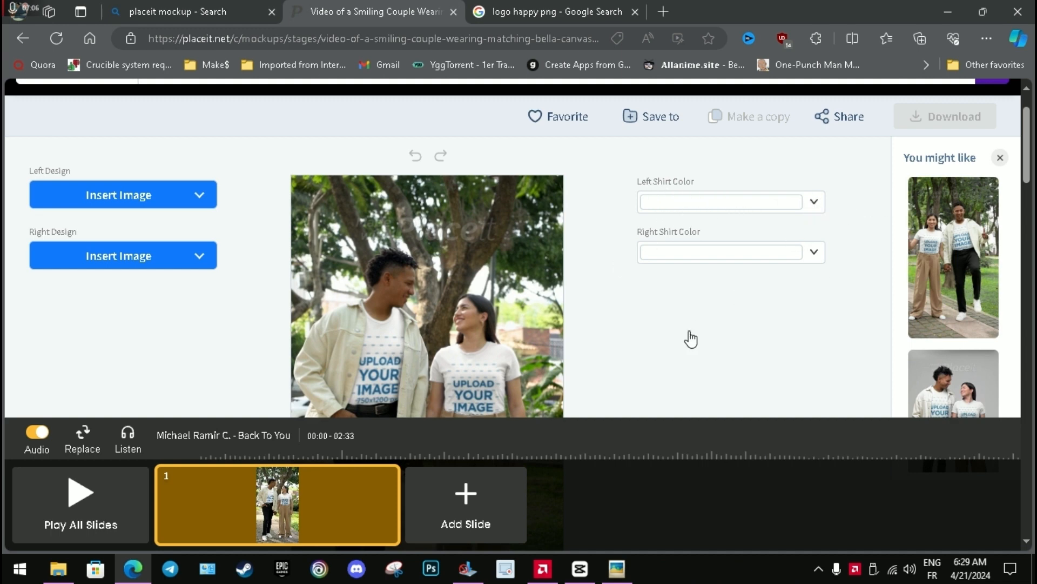
click(697, 294)
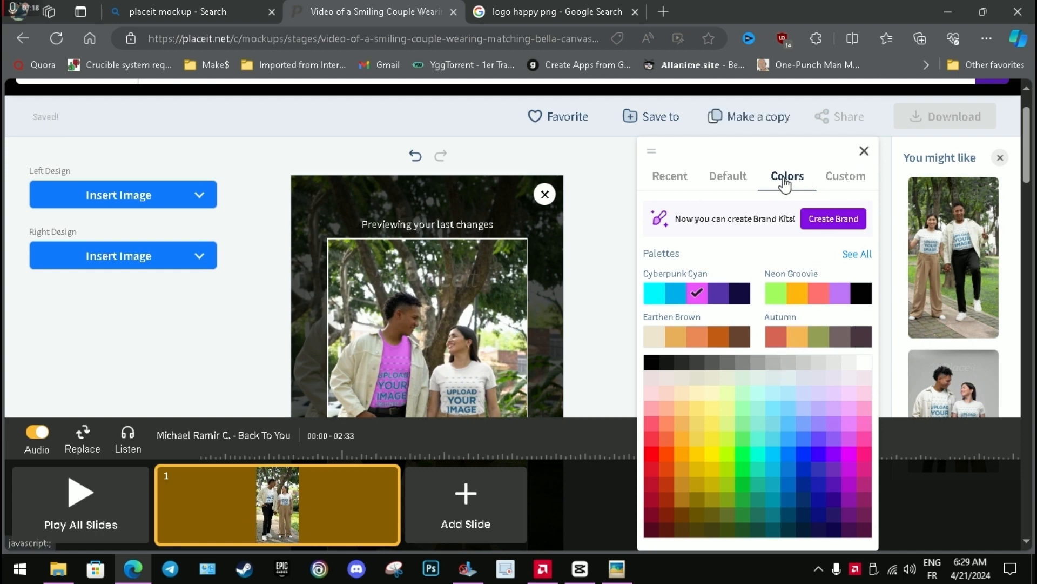
click(730, 176)
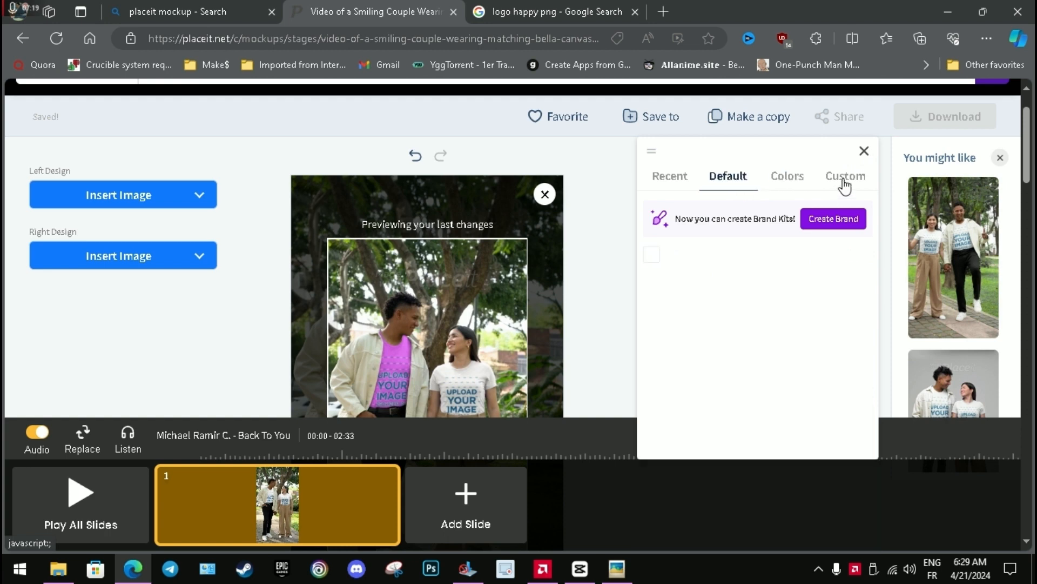
click(864, 152)
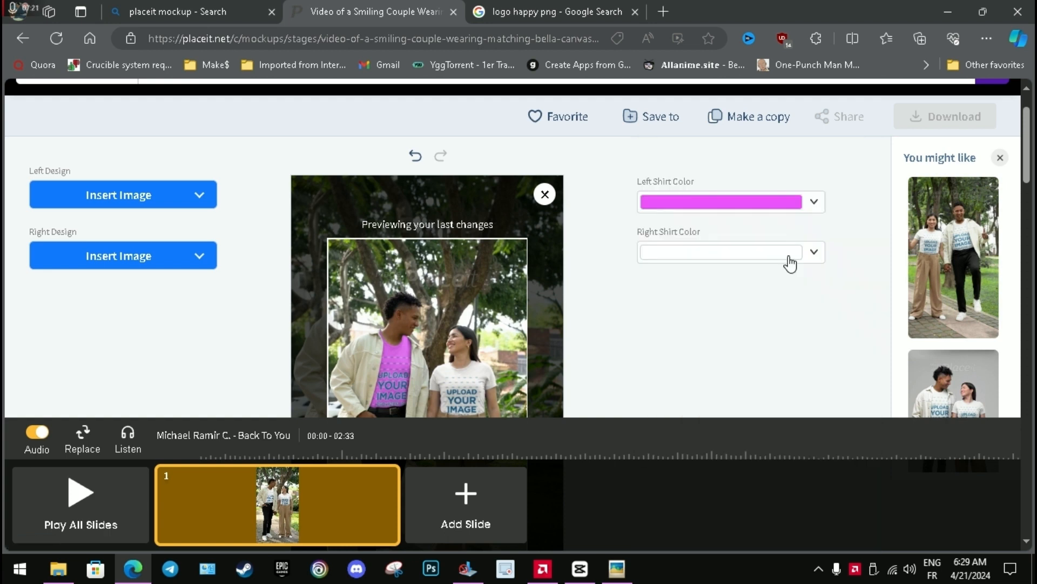
Reset the left shirt color to the default white swatch.
click(812, 205)
click(649, 309)
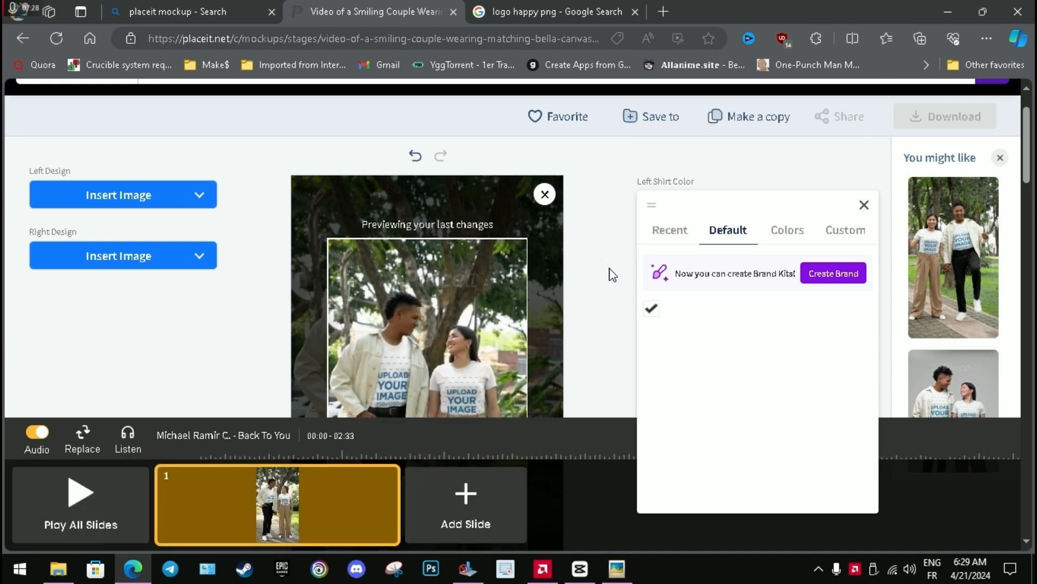
click(610, 323)
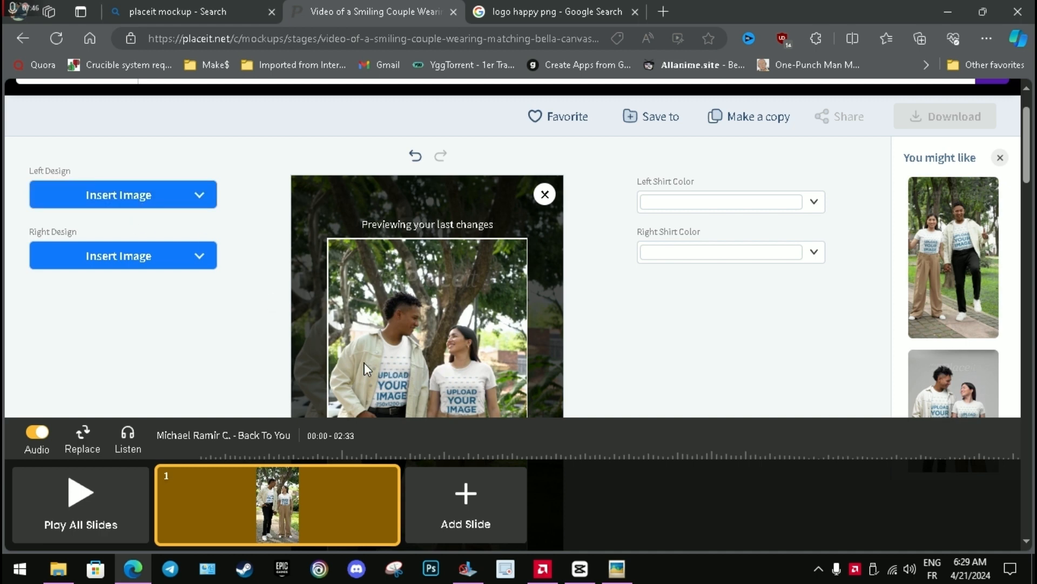
Upload the happy logo image from the VIDEO folder on the Desktop as the left design.
click(167, 206)
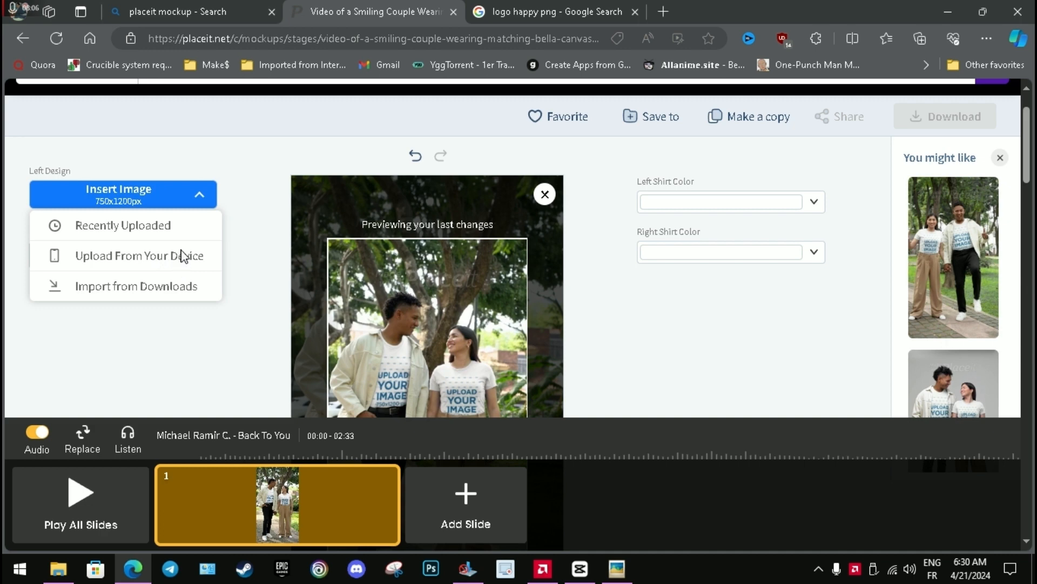
click(182, 255)
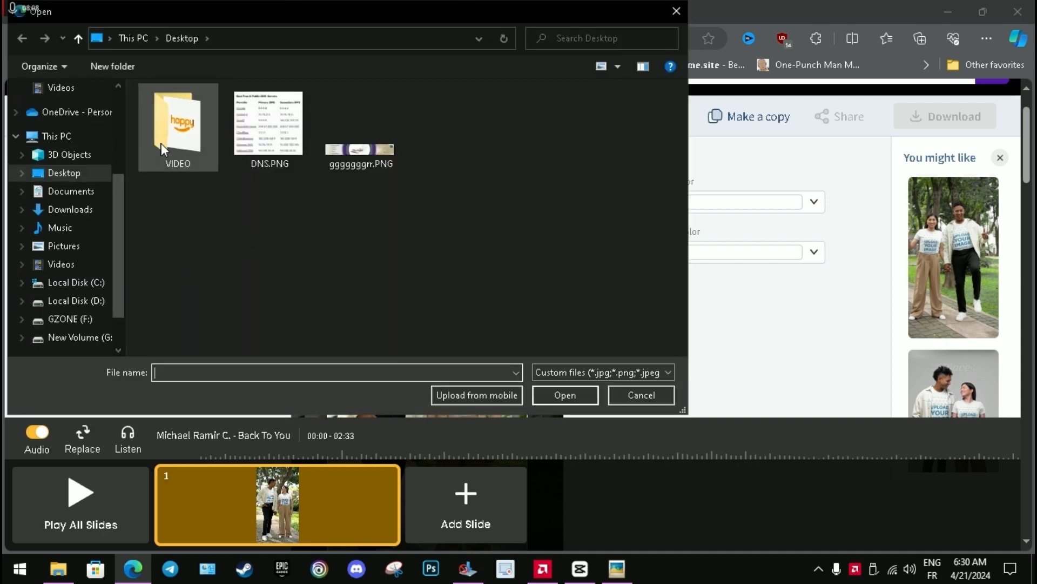
double_click(161, 144)
double_click(172, 144)
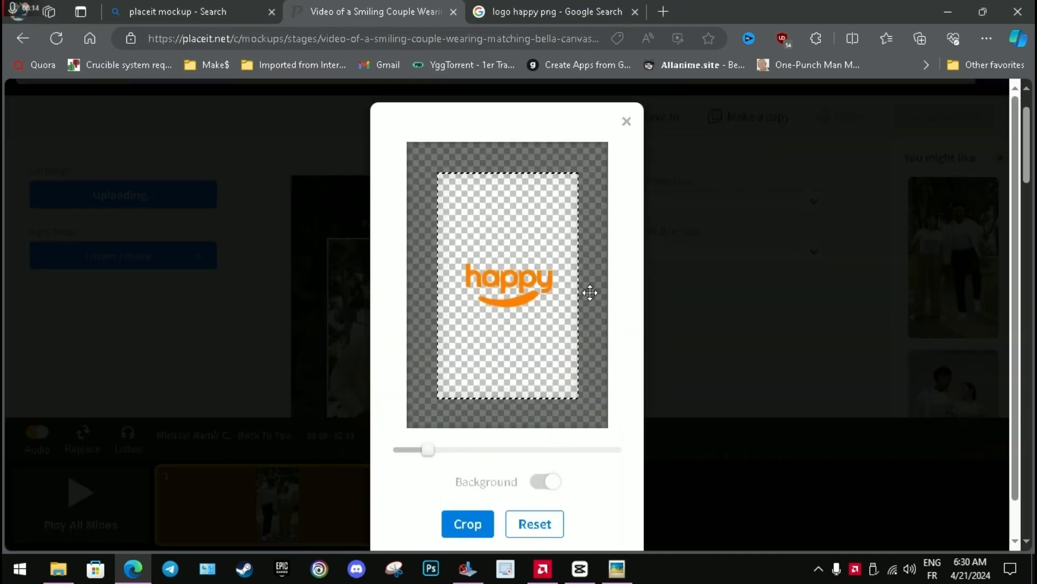
Shrink the happy logo, place it near the upper-right corner of the left design's print area, and apply the crop.
drag(527, 262, 558, 201)
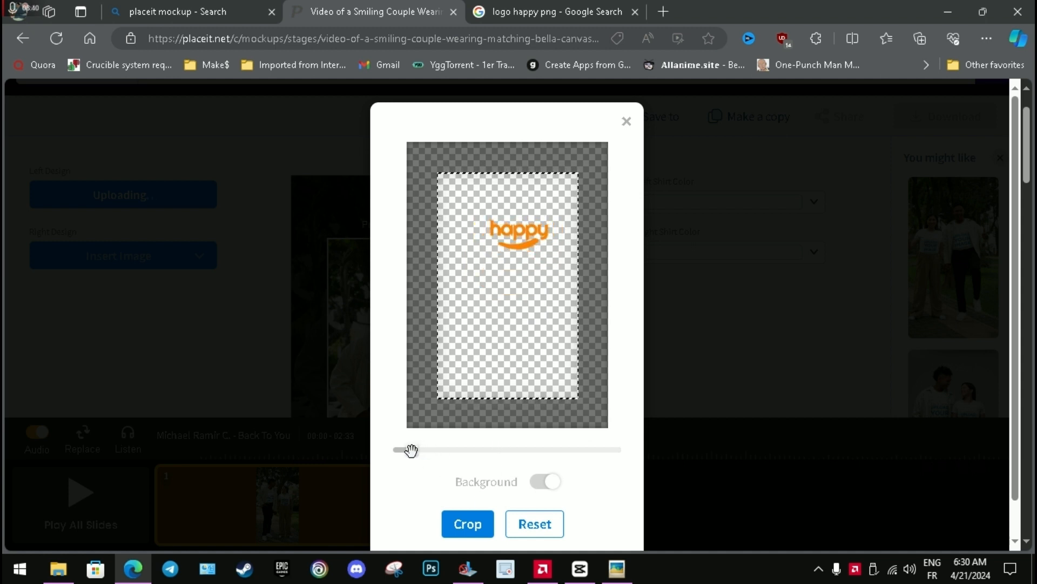
mouse_move(411, 450)
mouse_down()
mouse_move(514, 462)
mouse_move(505, 452)
mouse_move(406, 447)
mouse_move(414, 447)
mouse_up()
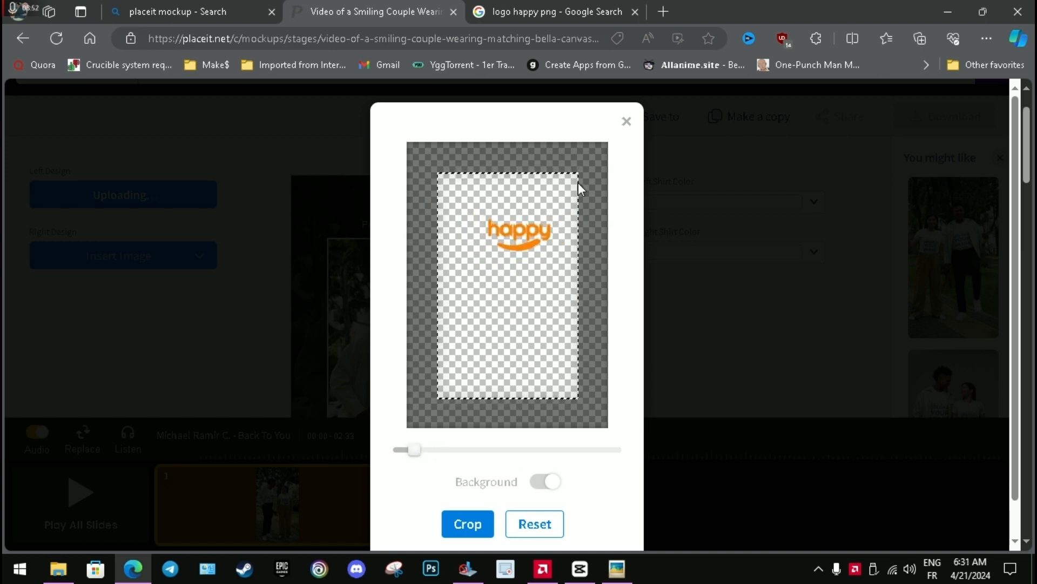
drag(538, 233, 559, 224)
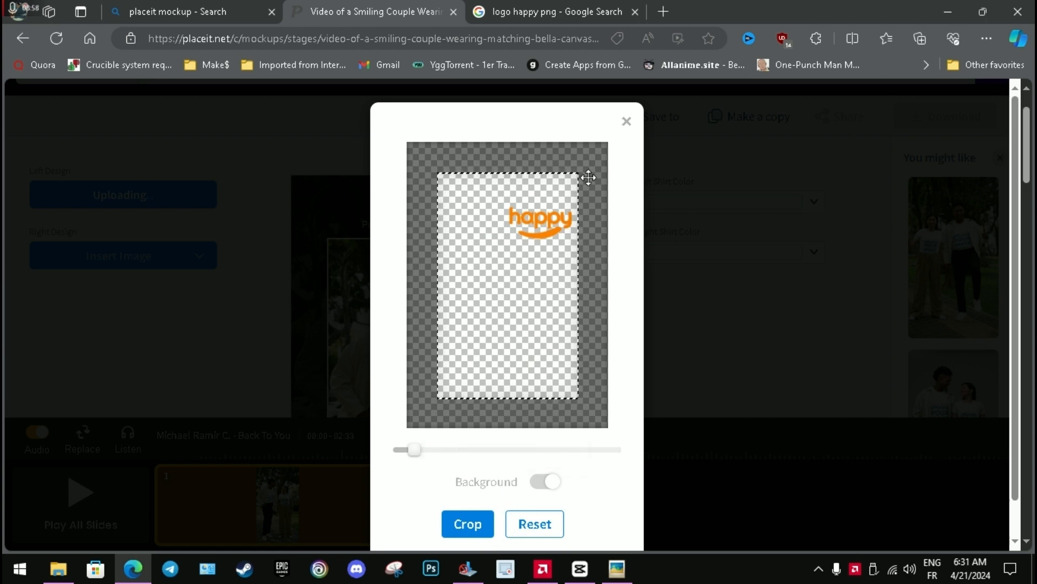
click(468, 524)
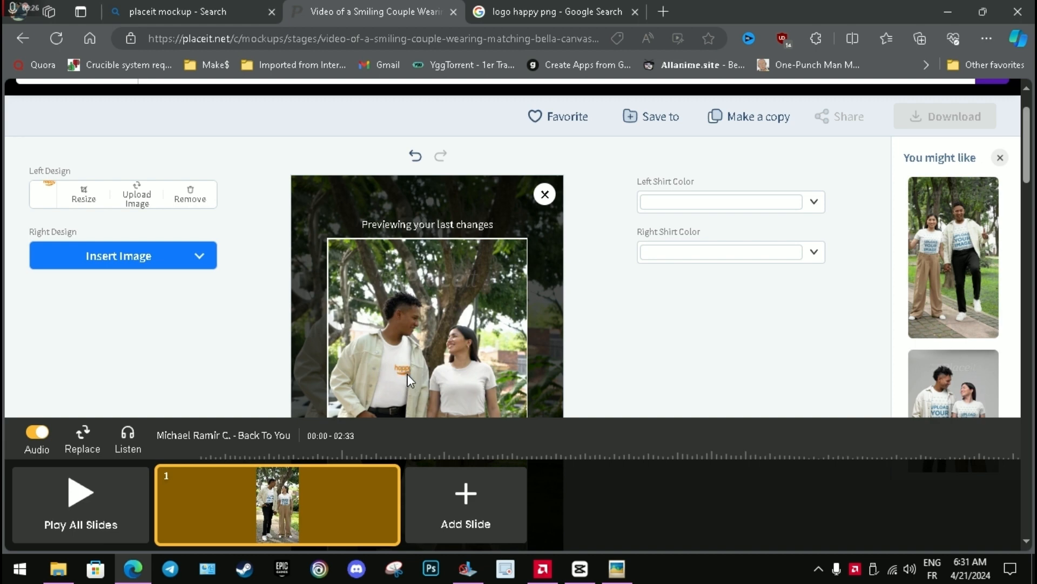
Insert the recently uploaded happy logo as the right design, cropped small near the upper-right corner of its print area.
click(164, 264)
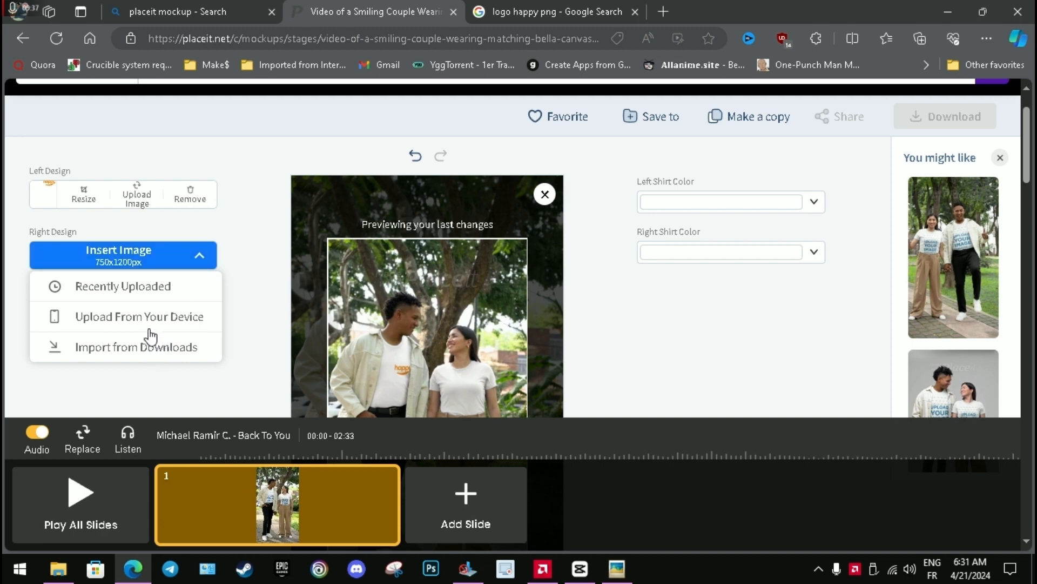
click(165, 291)
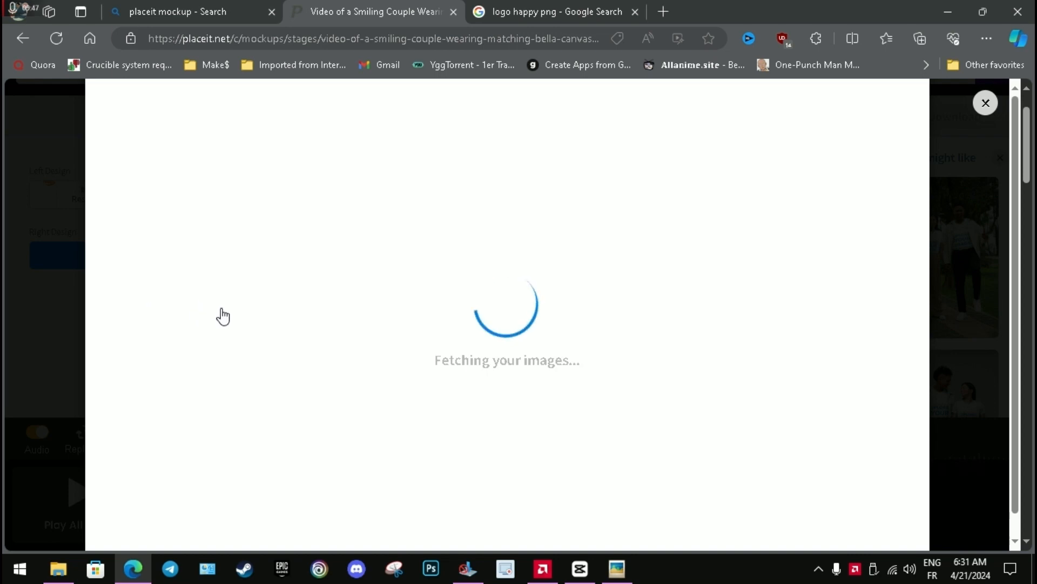
click(197, 170)
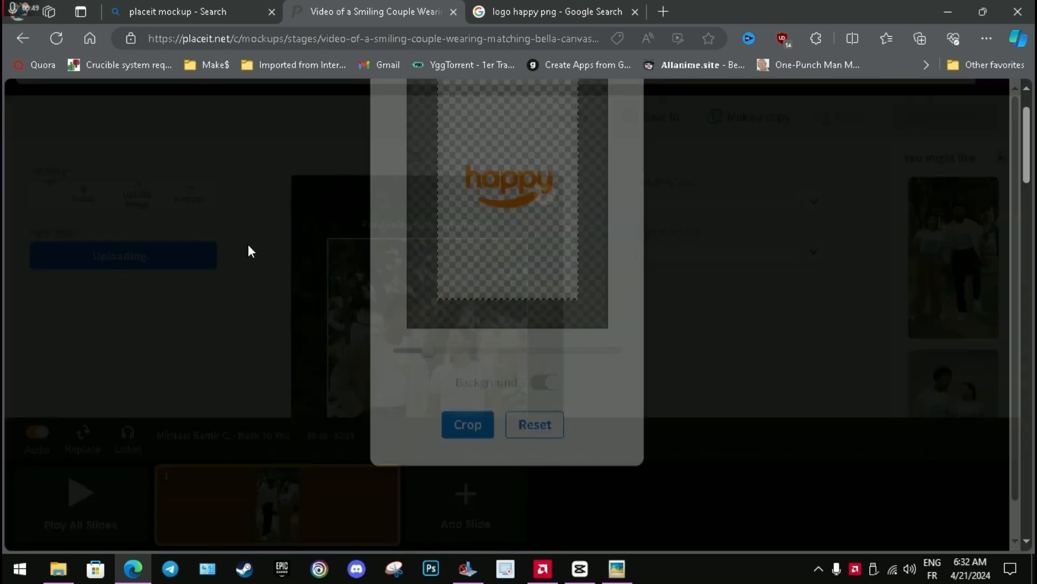
drag(495, 310, 520, 263)
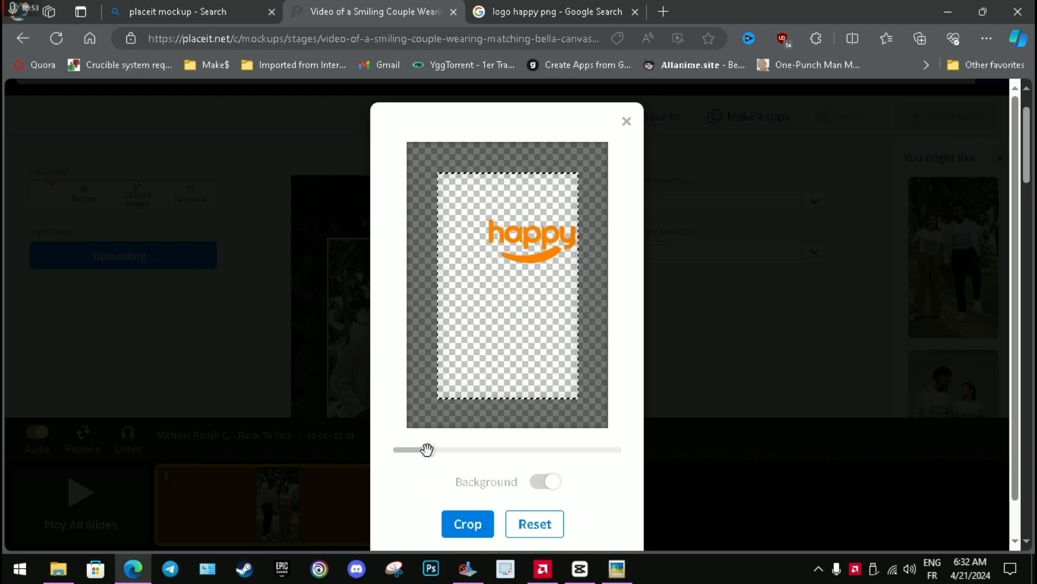
drag(428, 449, 414, 452)
drag(532, 246, 544, 228)
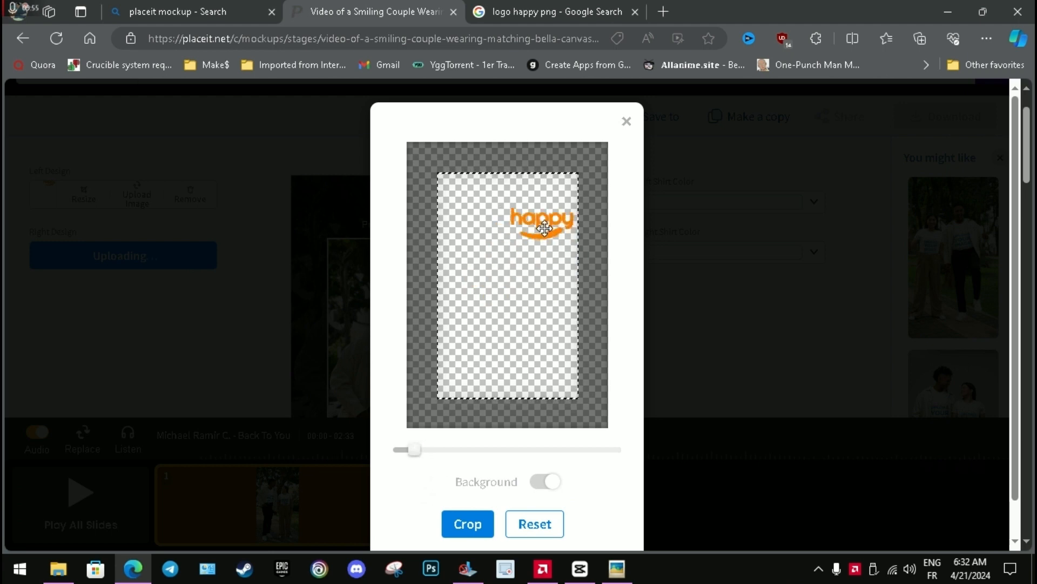
click(477, 523)
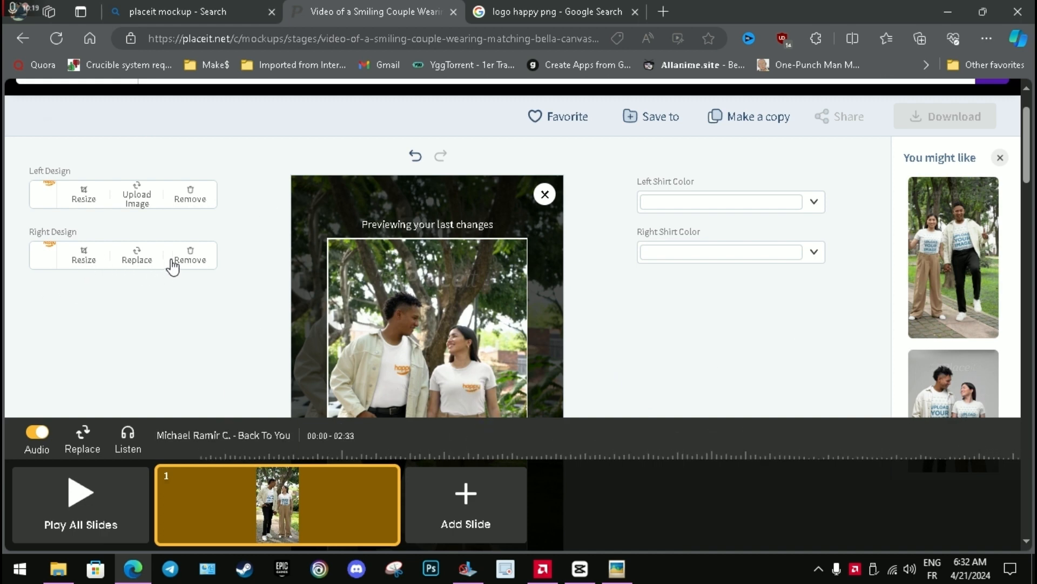
Move the right design's logo slightly higher in its print area and apply the crop.
click(84, 262)
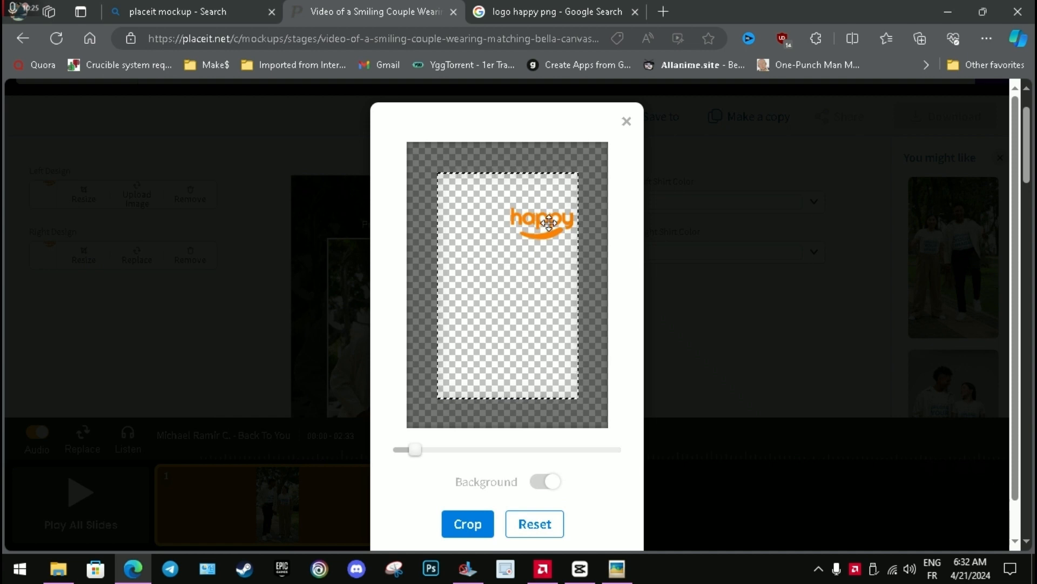
drag(549, 222, 550, 204)
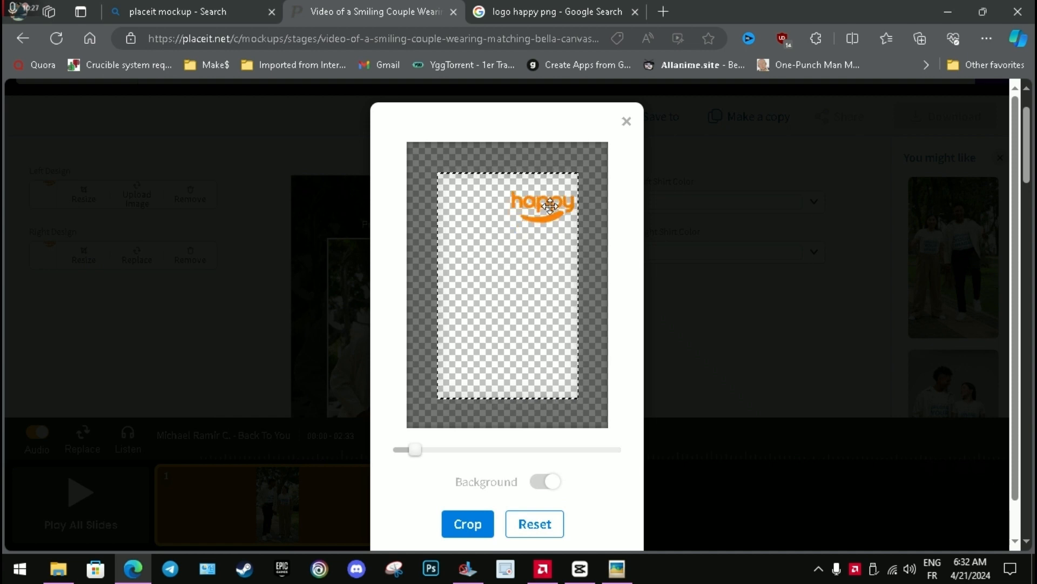
click(479, 525)
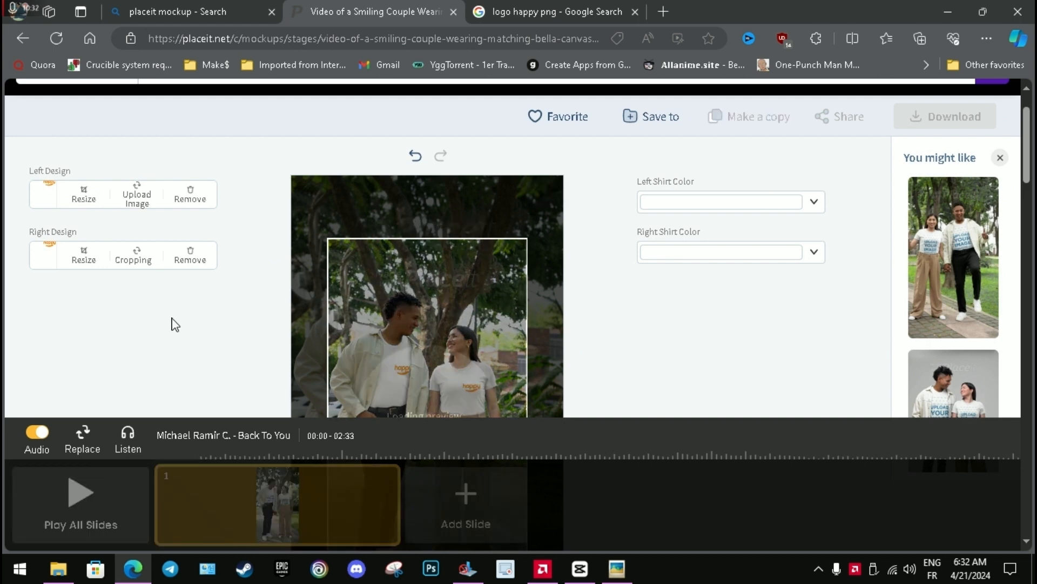
Inspect the logo placement on both shirts and play all slides to preview the mockup video.
scroll(463, 382, down, 3)
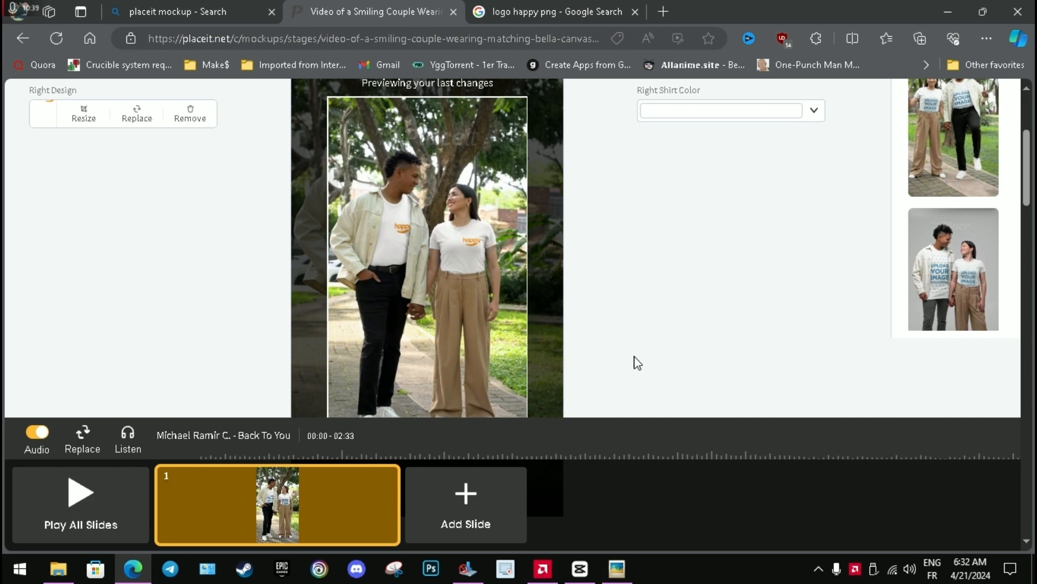
scroll(630, 354, up, 2)
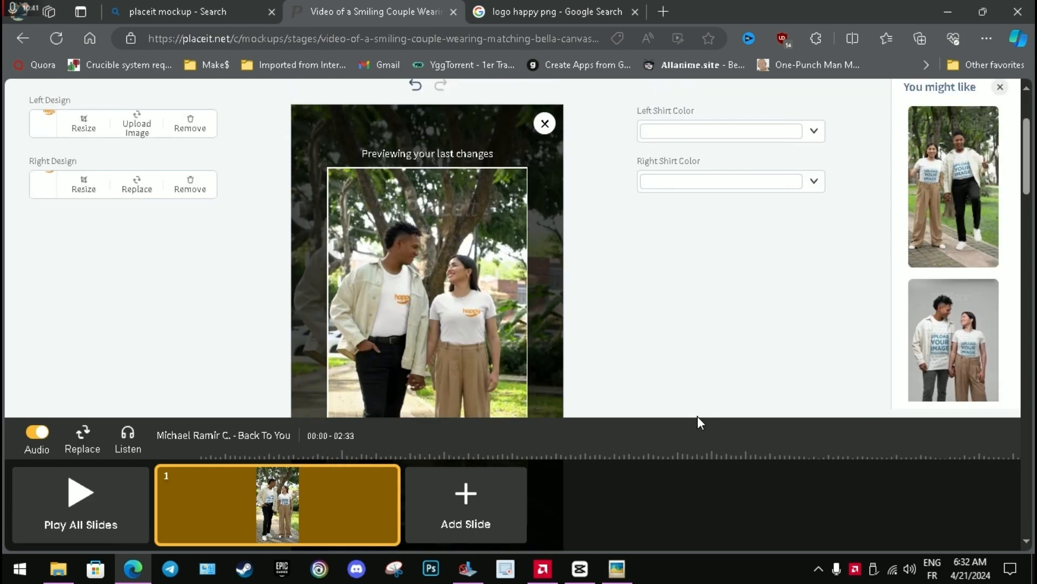
scroll(399, 245, down, 2)
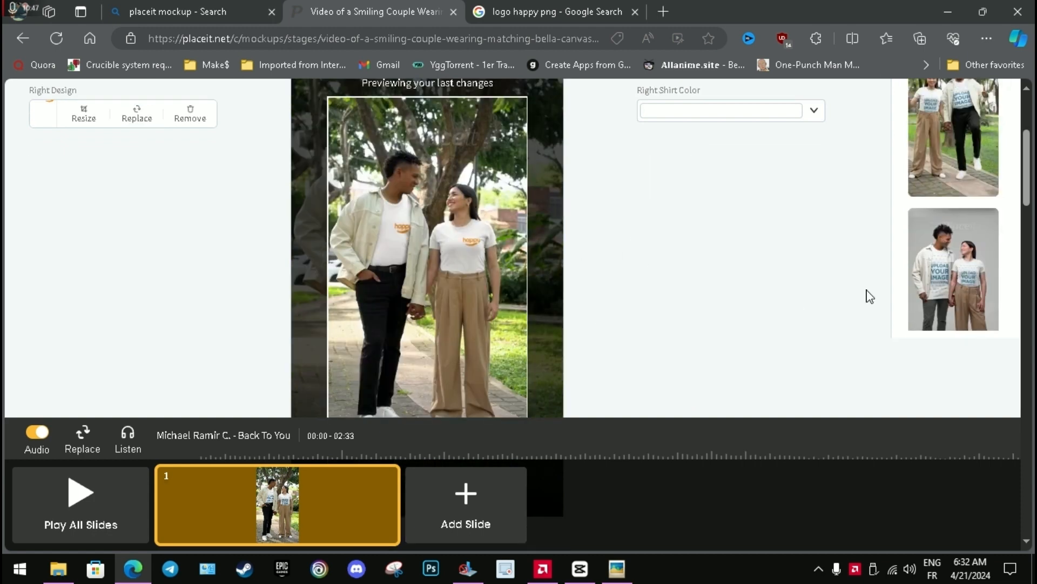
scroll(559, 340, up, 2)
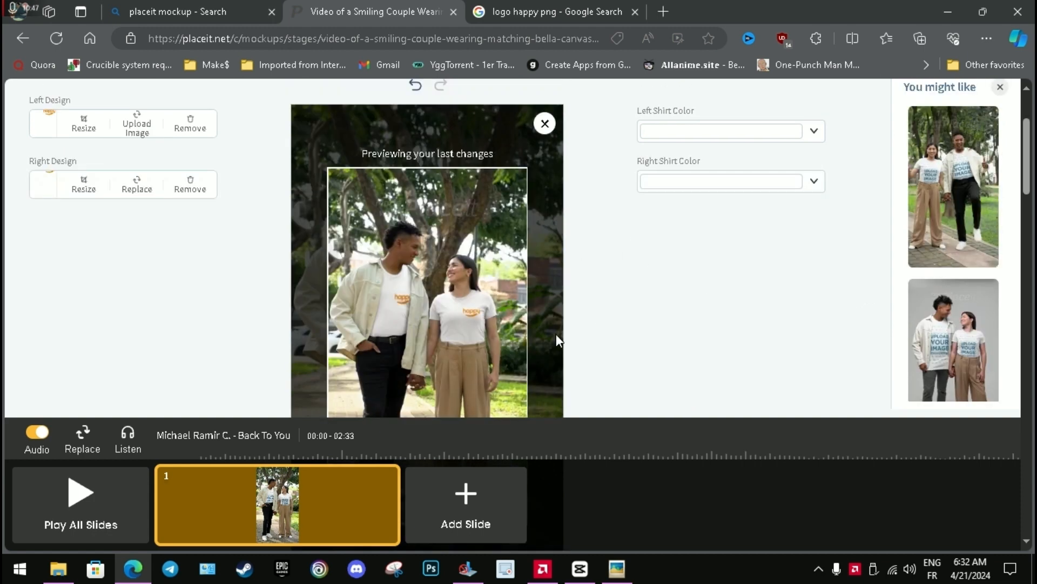
click(86, 497)
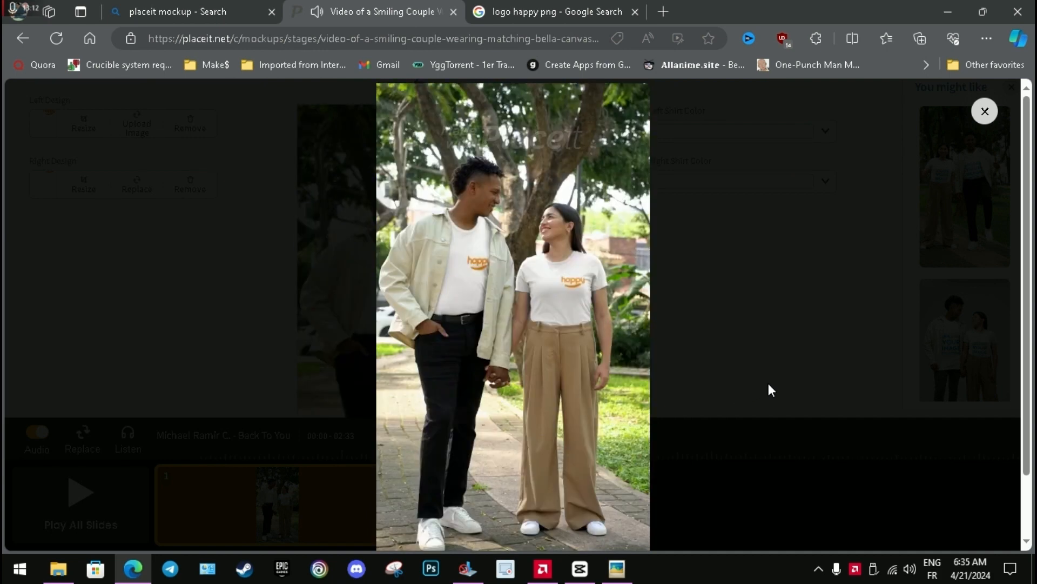
click(985, 110)
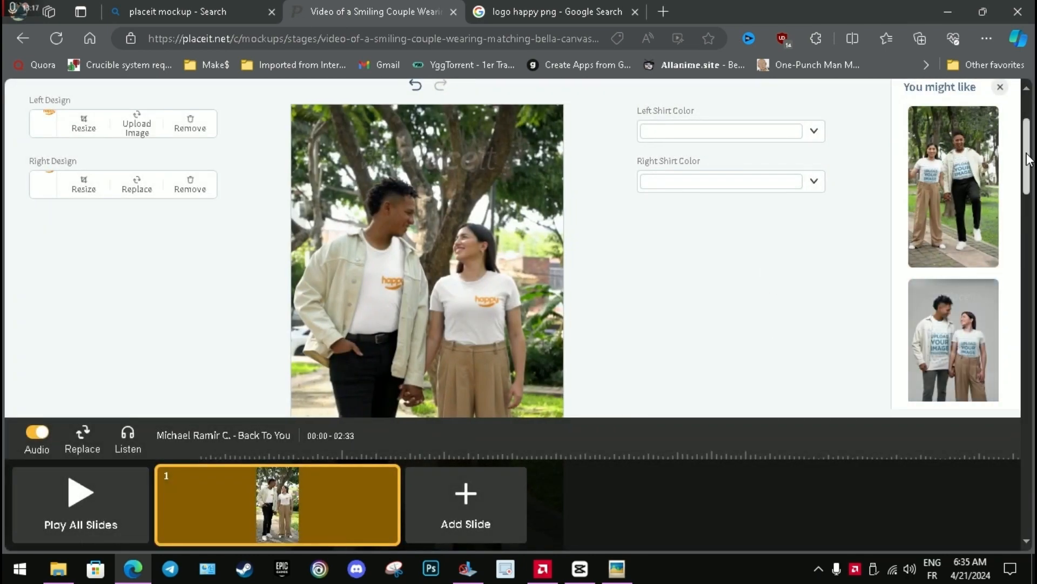
Download the finished mockup as the free watermarked low-resolution video.
mouse_move(1027, 160)
mouse_down()
mouse_move(1024, 138)
mouse_move(1028, 154)
mouse_up()
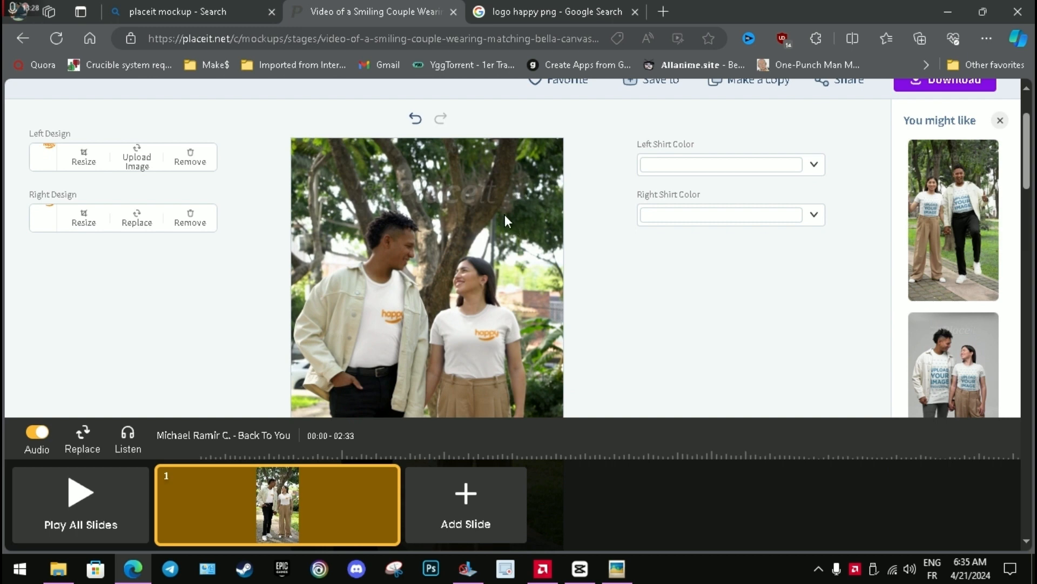
scroll(475, 299, up, 2)
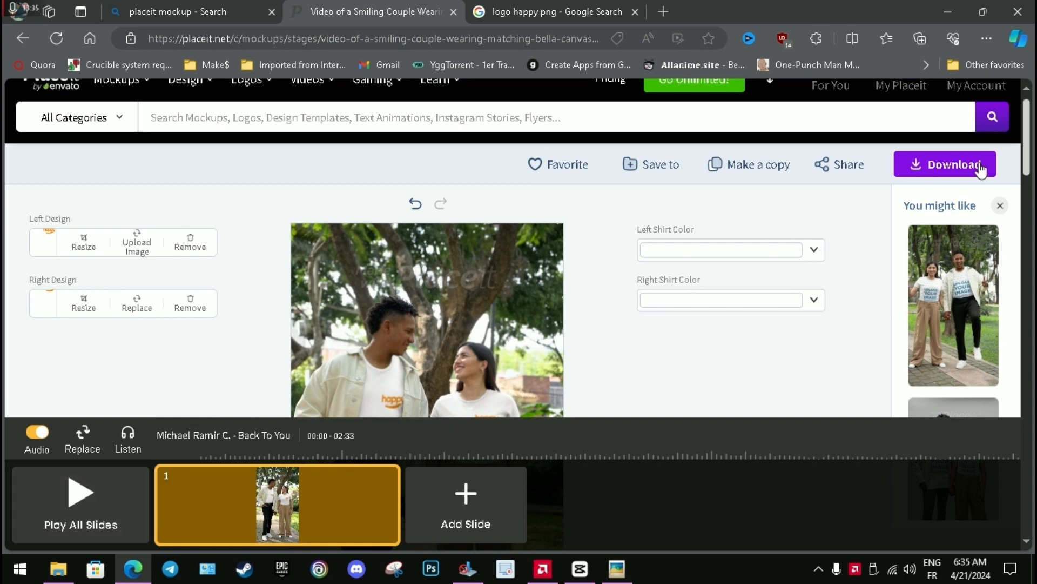
click(962, 172)
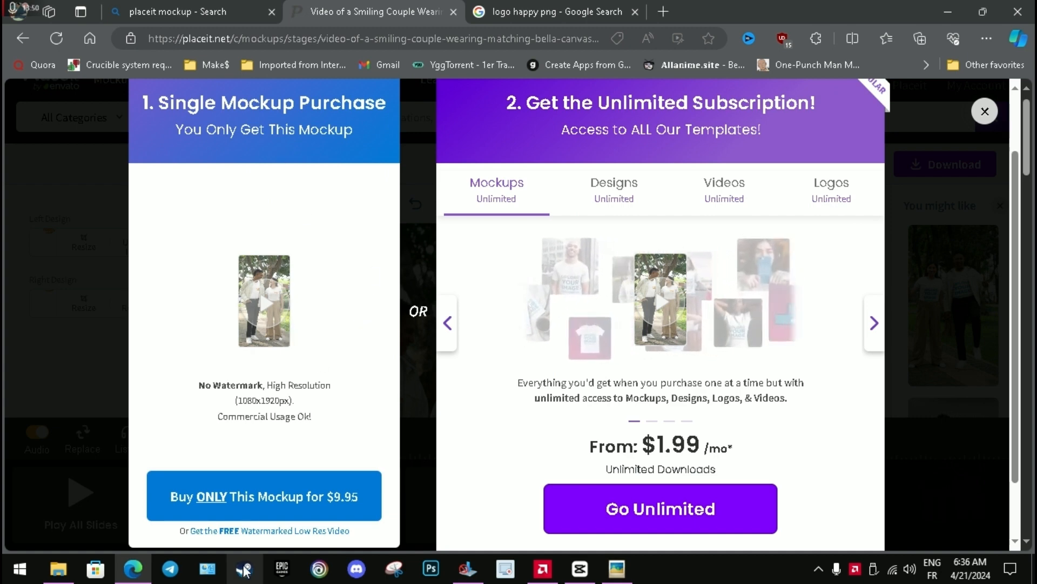
scroll(267, 503, down, 2)
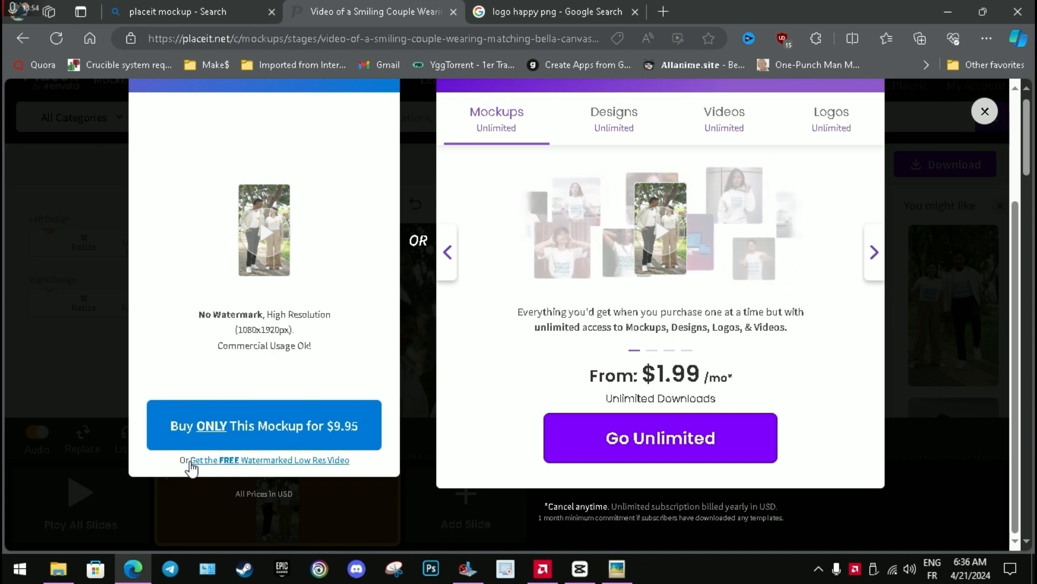
click(307, 461)
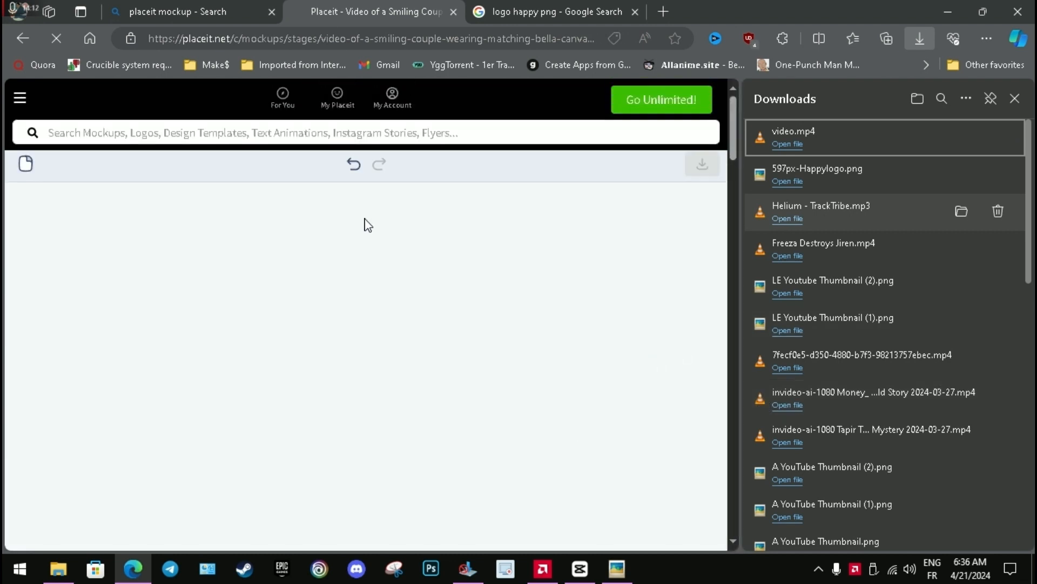
click(1014, 98)
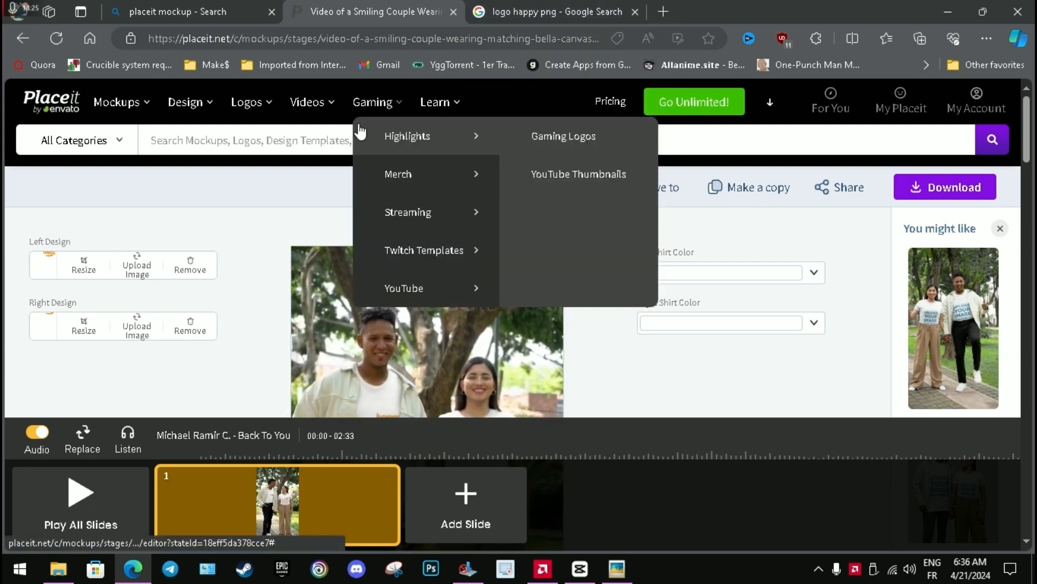
Search the templates for "mockups" with the Video filter and sort the results by Popular.
click(285, 138)
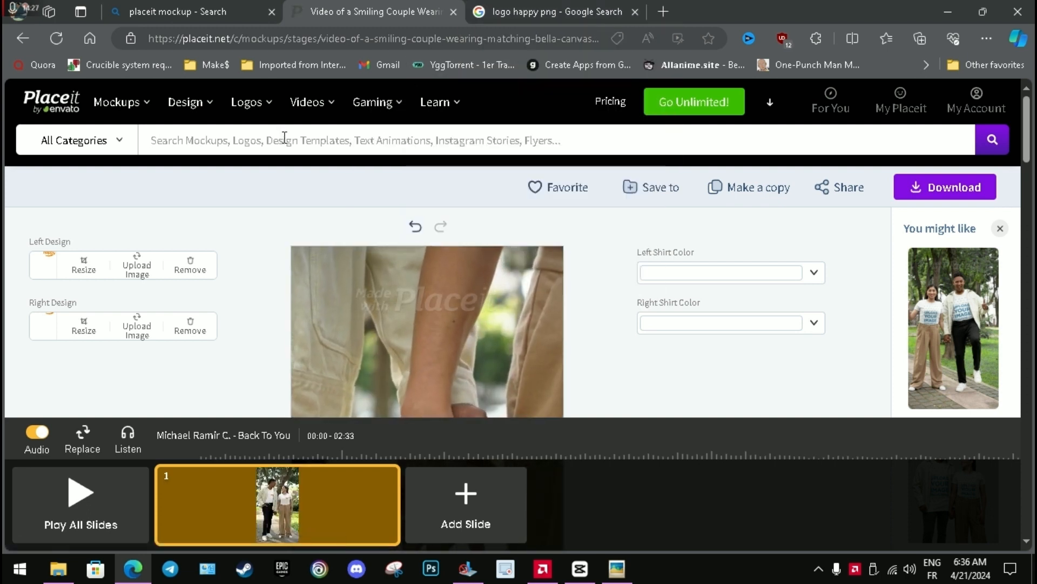
text(mockups)
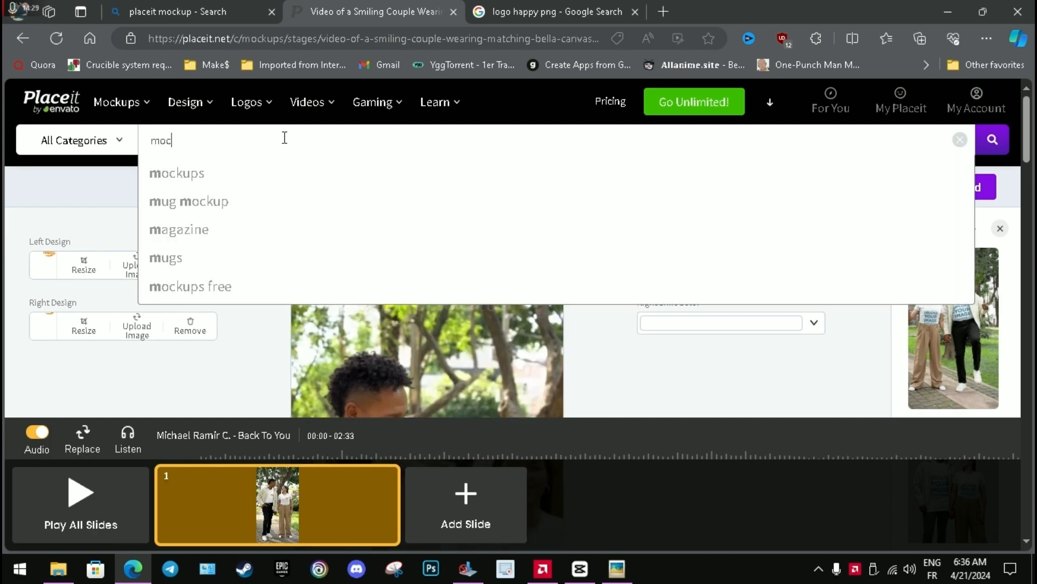
key(Return)
scroll(193, 210, down, 5)
drag(193, 210, 189, 543)
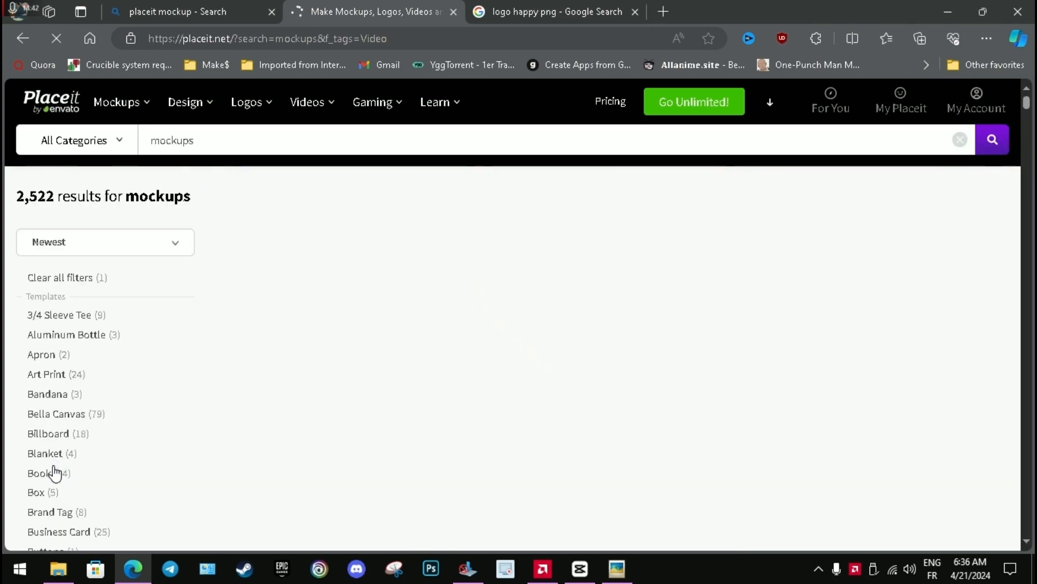
click(107, 248)
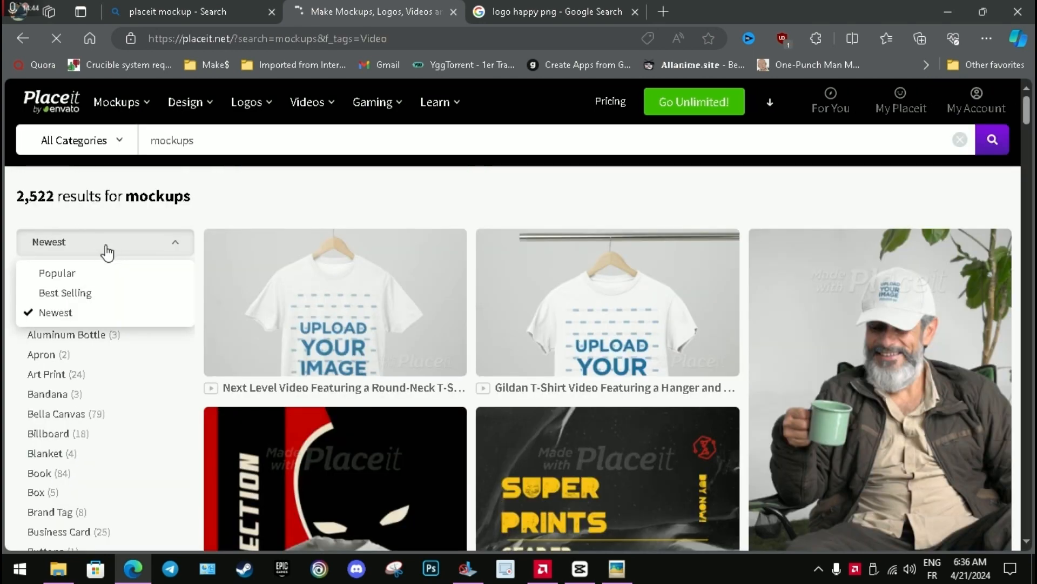
click(86, 278)
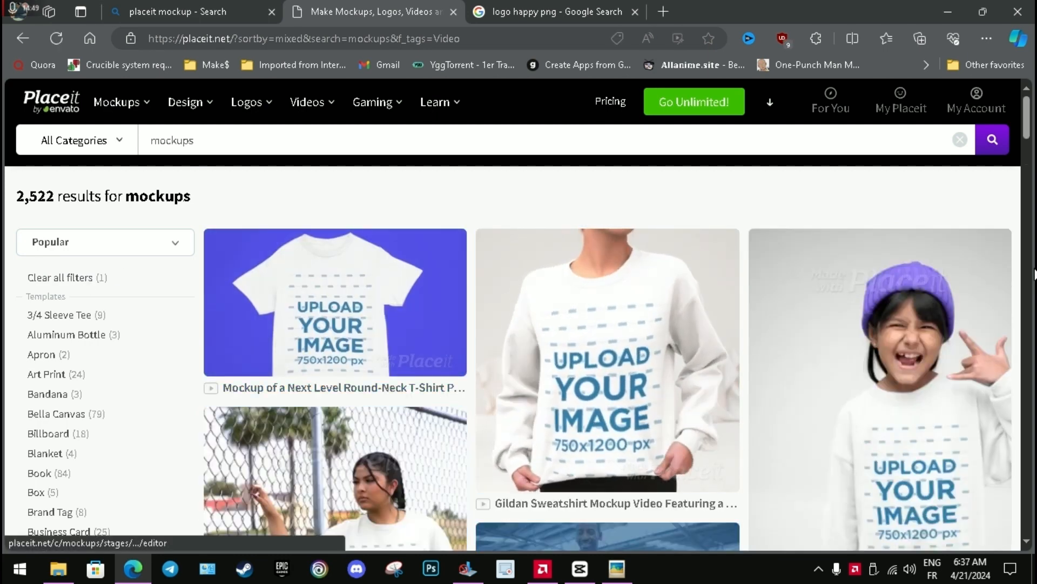
Browse the popular video mockups and open the Pretty Woman Walking in City at Night T-shirt video mockup.
drag(1026, 120, 1034, 188)
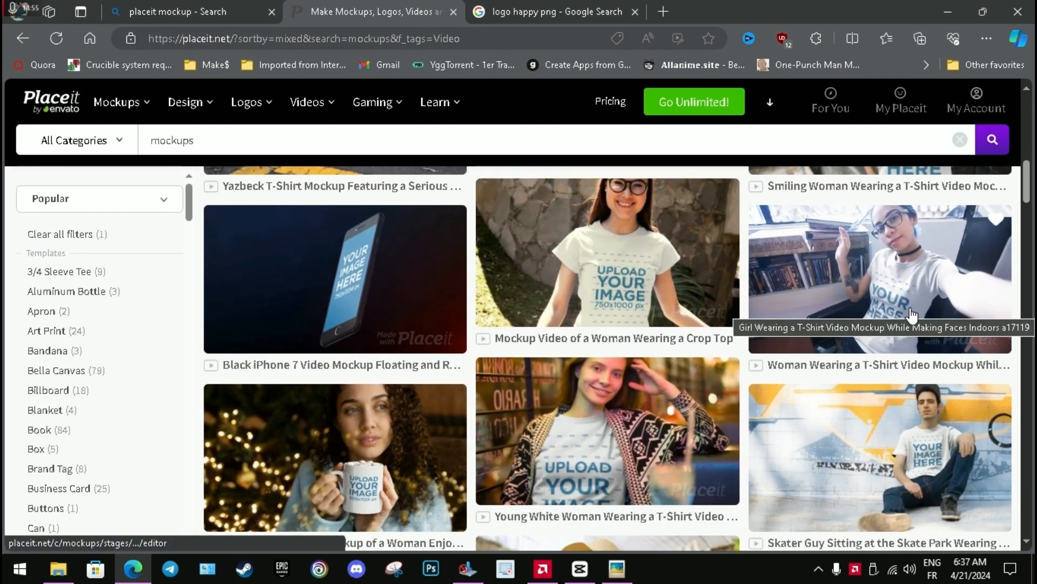
scroll(912, 313, down, 5)
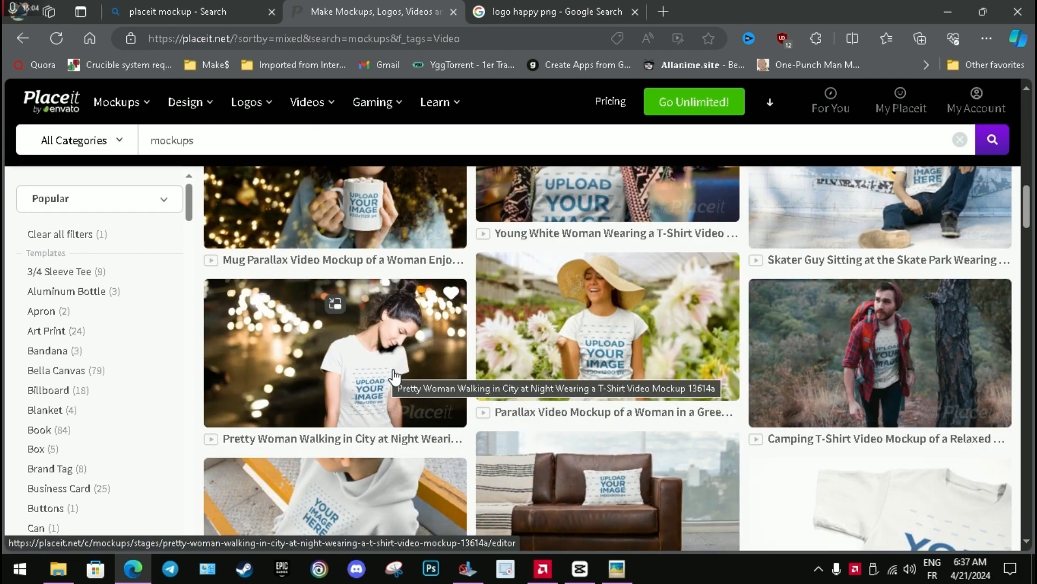
click(432, 348)
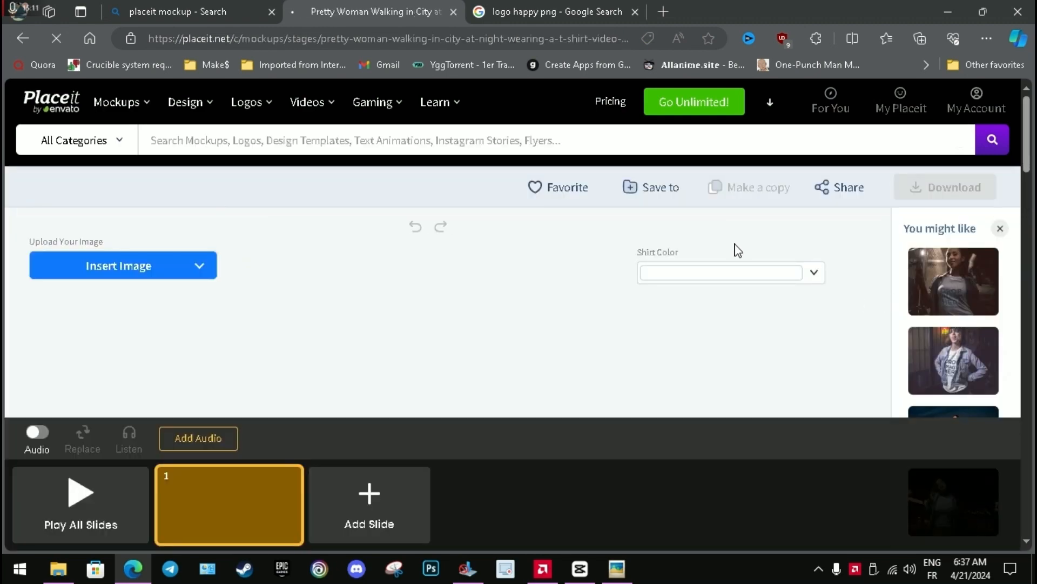
Insert the recently uploaded happy logo, move it higher and centred in the print area, and apply the crop.
click(114, 264)
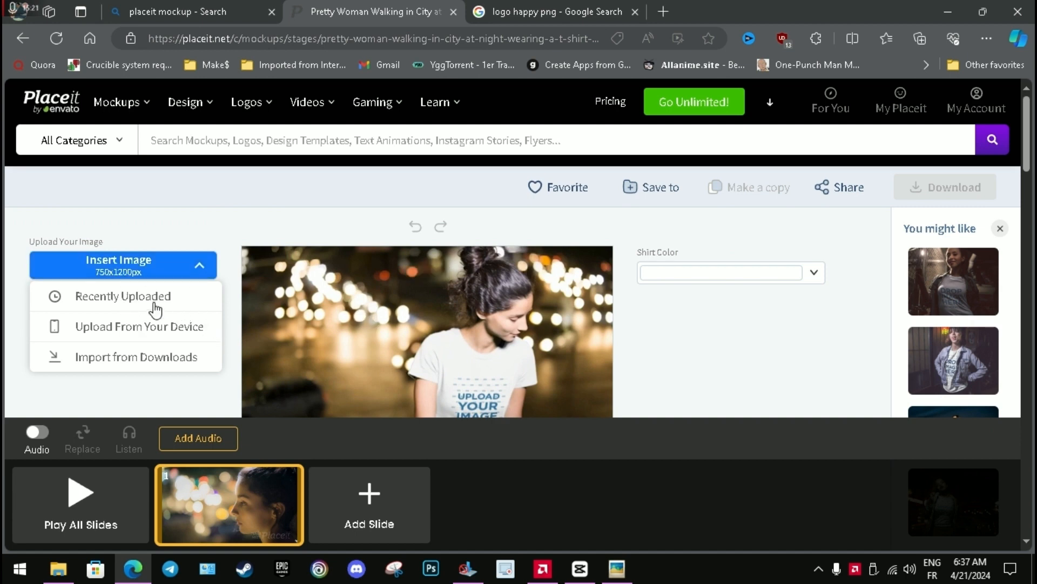
click(117, 303)
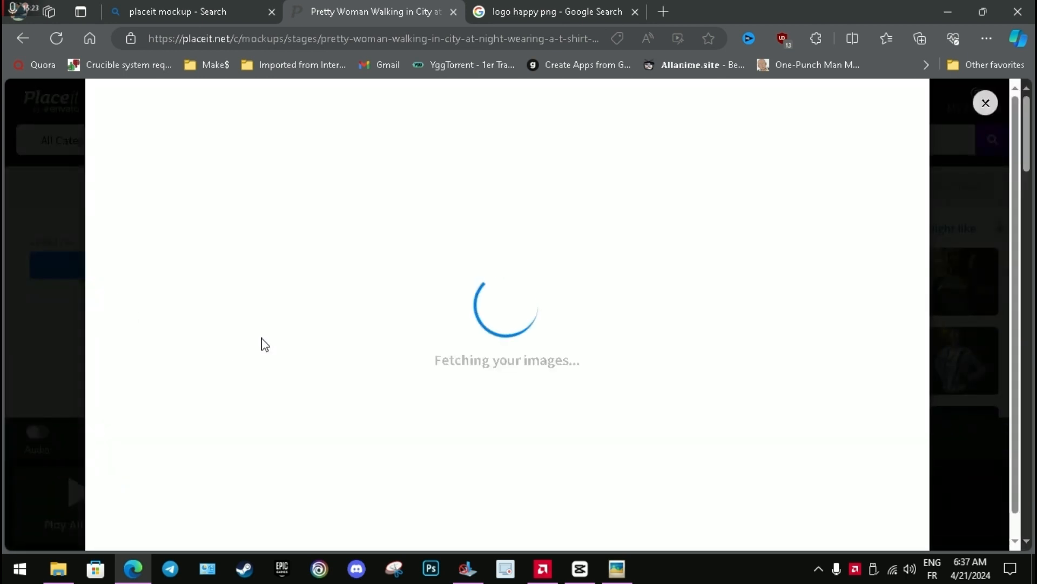
click(144, 180)
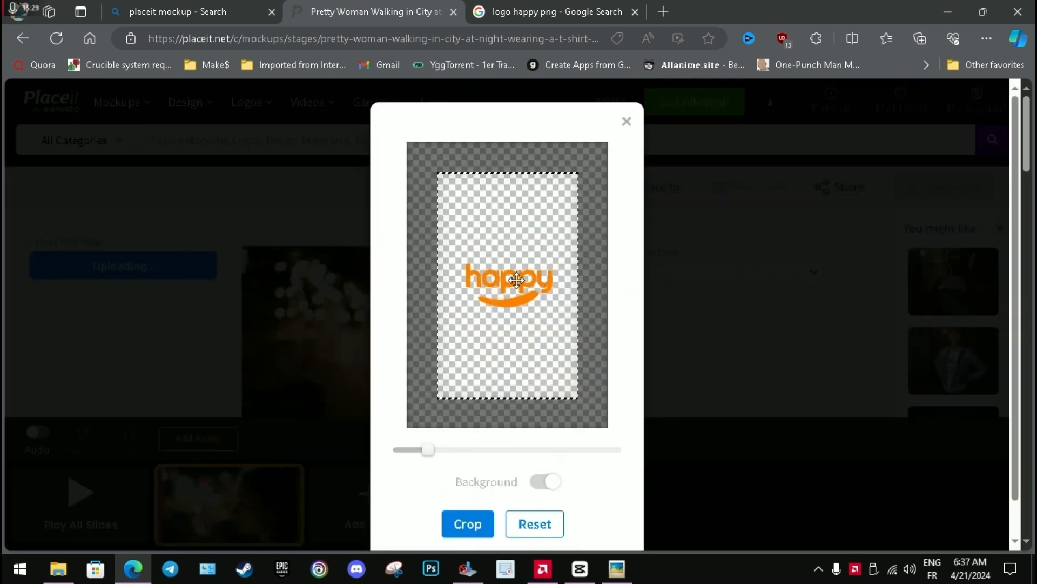
drag(517, 280, 509, 255)
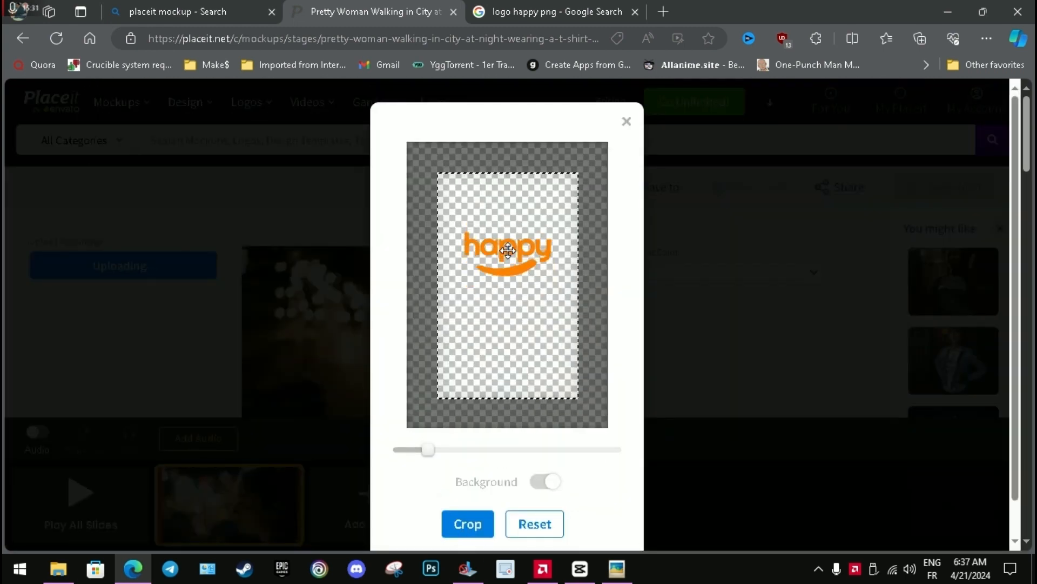
click(477, 525)
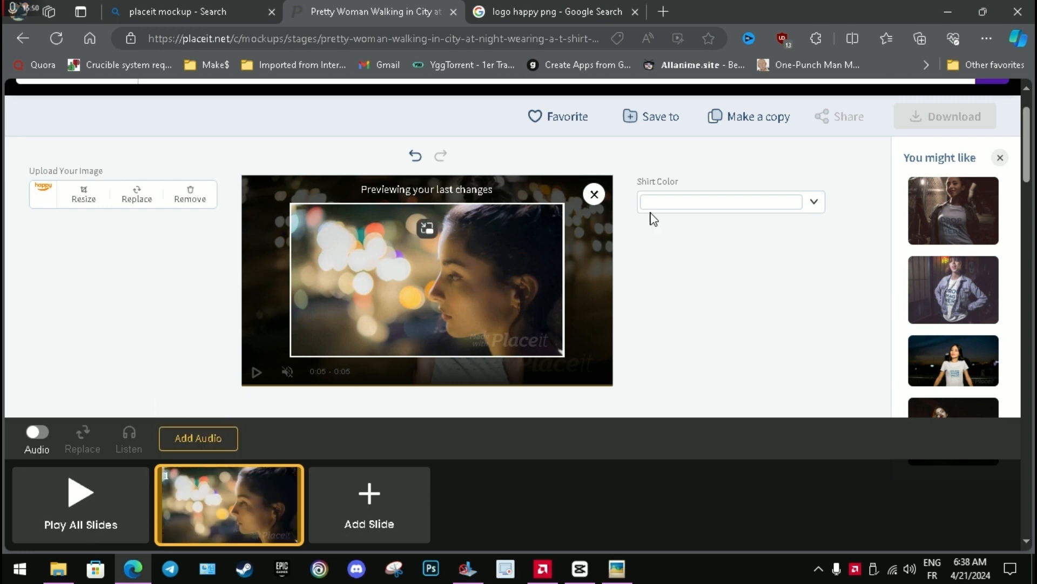
Play all slides to preview the city-at-night mockup, and download it as the free watermarked low-resolution video.
click(77, 499)
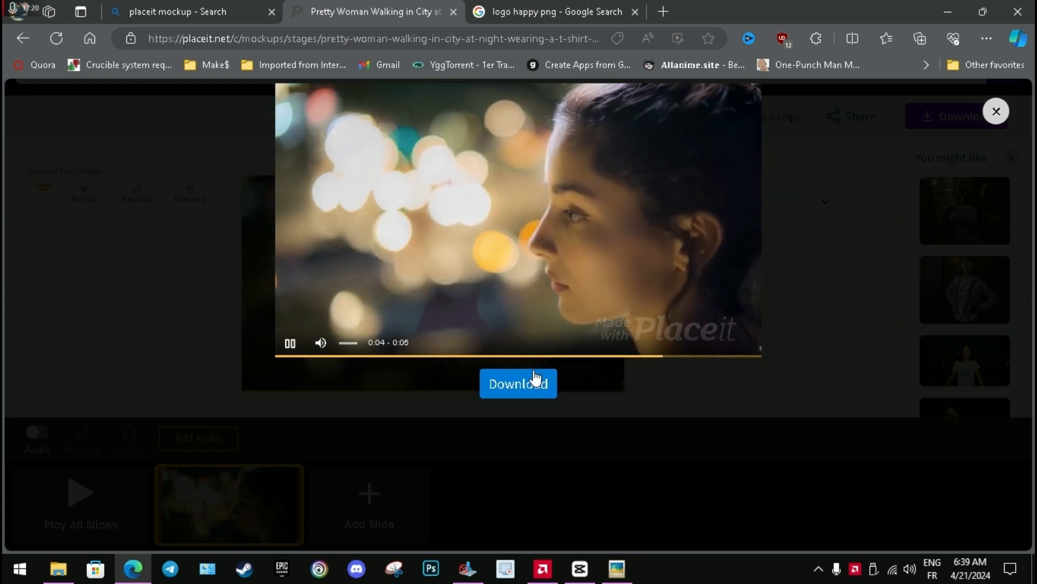
click(415, 355)
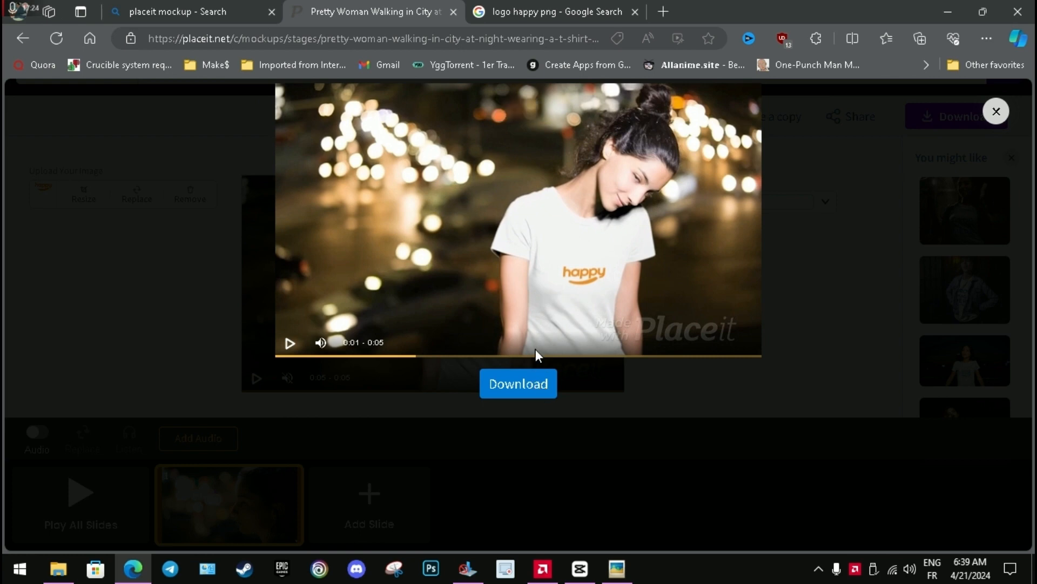
click(508, 385)
scroll(241, 407, down, 3)
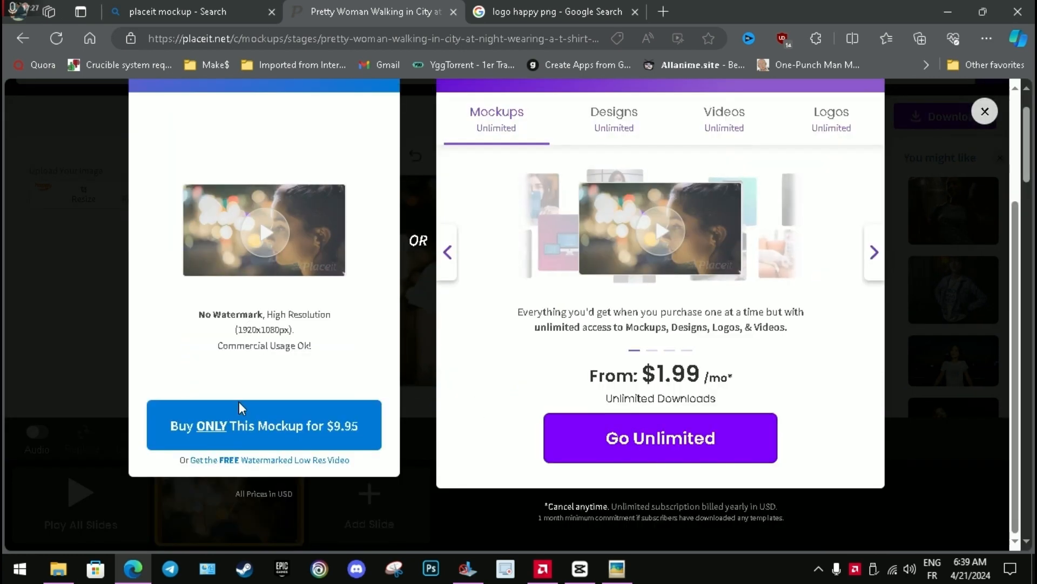
click(274, 460)
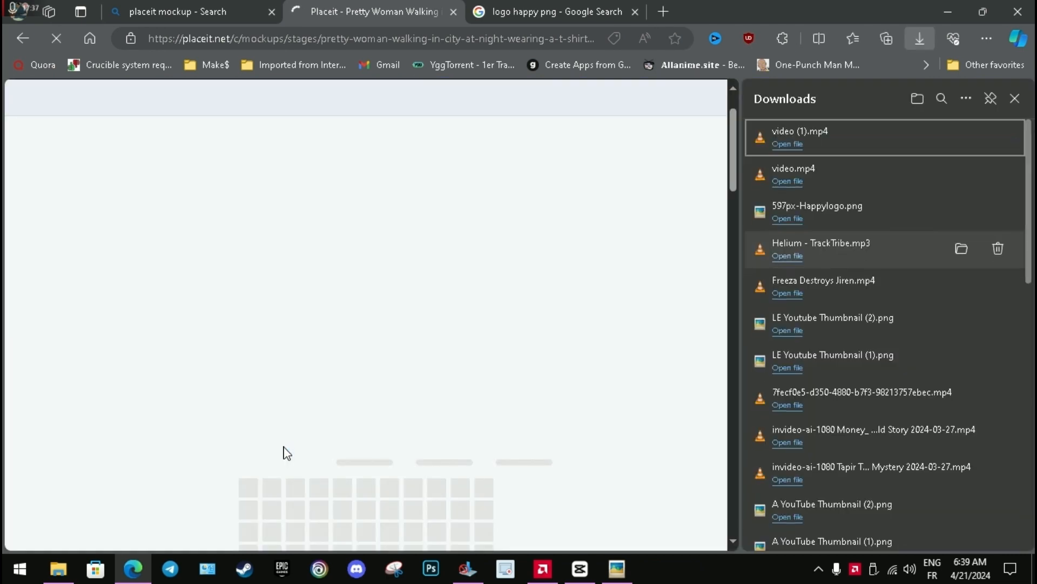
click(1014, 98)
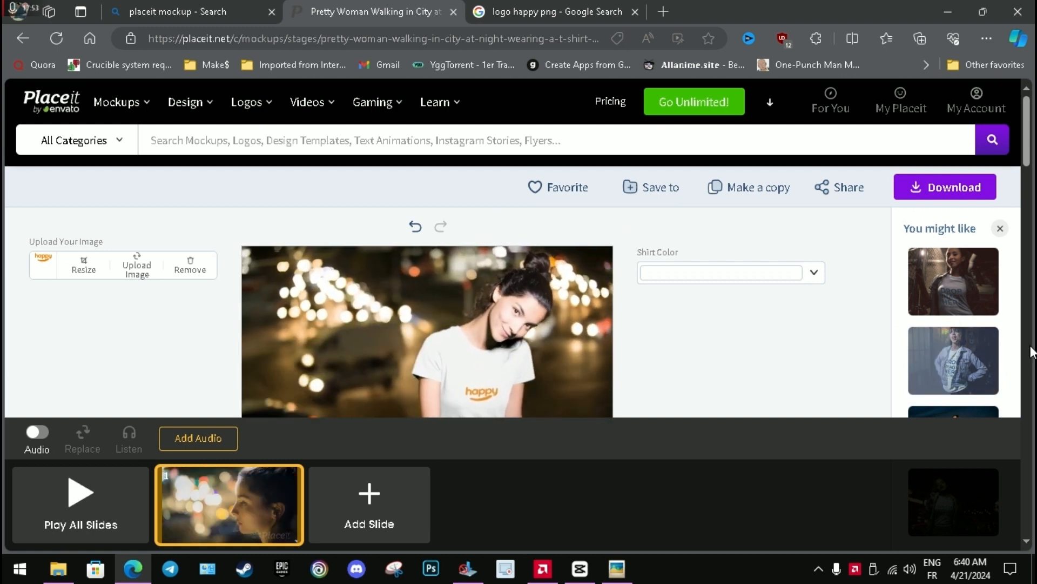
Search the templates for "mockup" and filter the results by the Video tag.
scroll(959, 329, down, 2)
scroll(960, 332, down, 2)
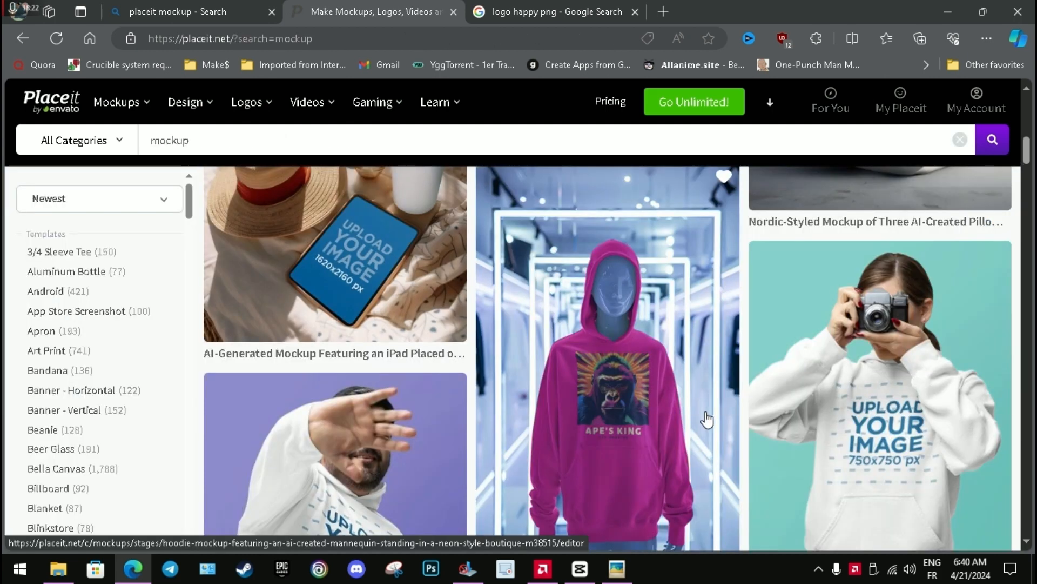
scroll(331, 340, down, 5)
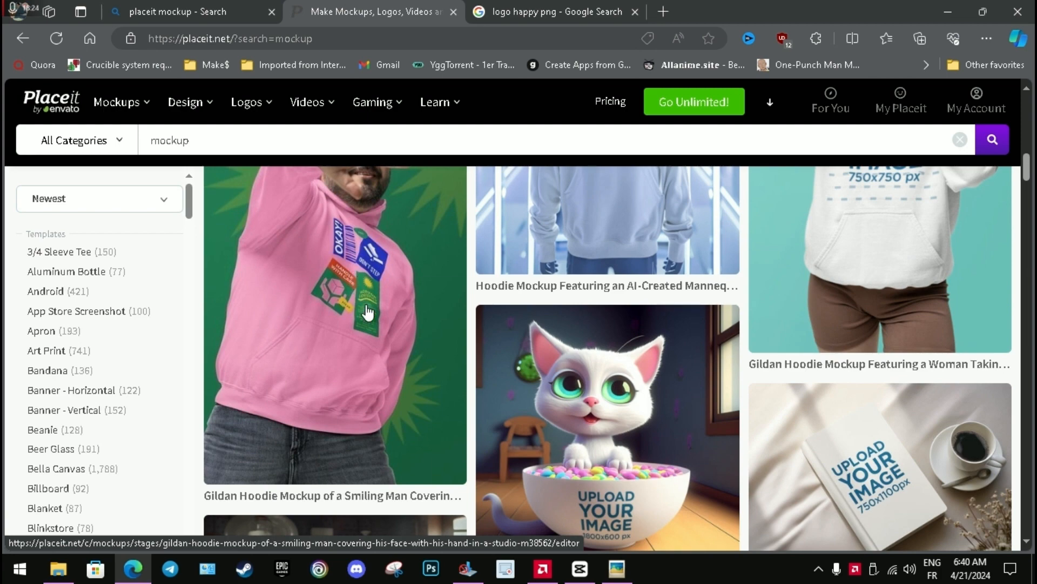
scroll(154, 379, down, 12)
drag(191, 286, 189, 519)
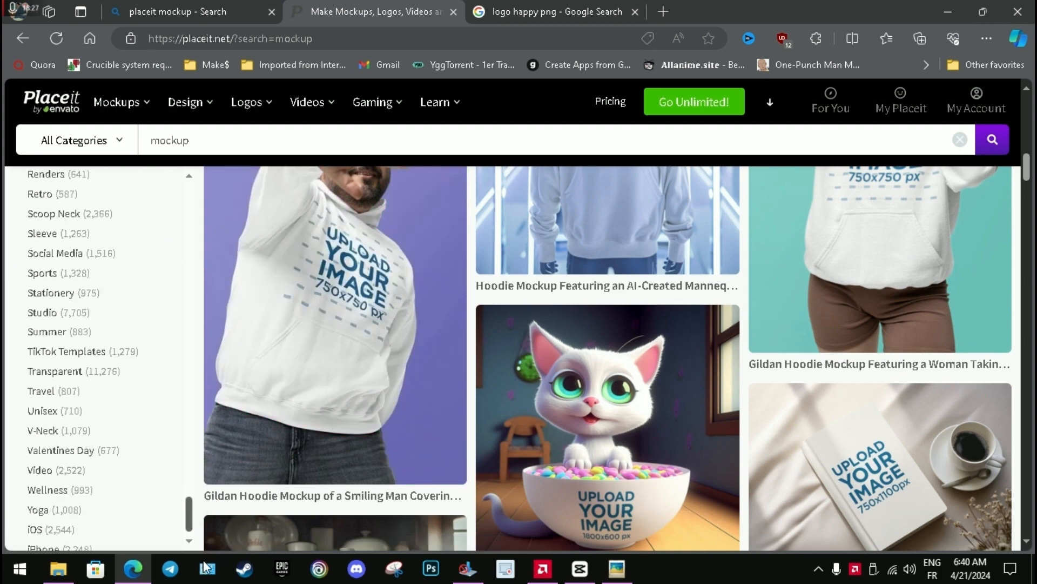
click(43, 462)
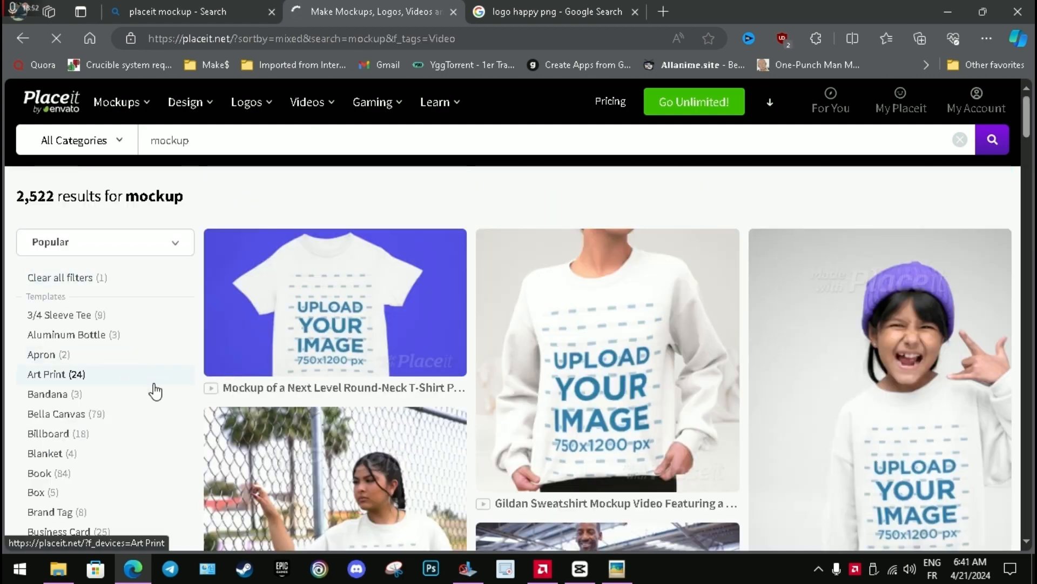
Browse to the second page of popular video mockups and open the Handsome Man Wearing a Round Neck Tee mockup.
scroll(841, 385, down, 2)
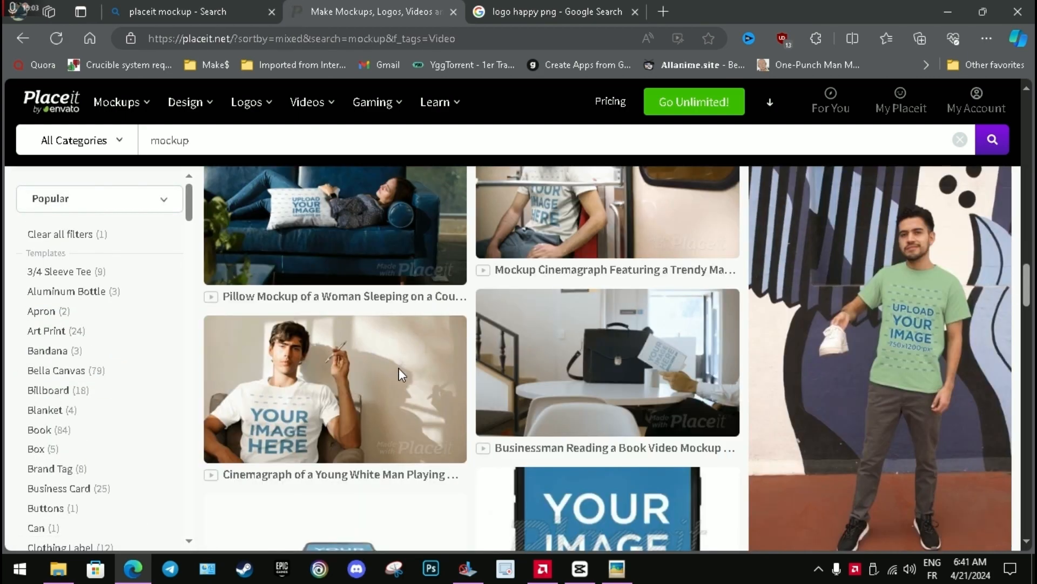
scroll(400, 372, down, 5)
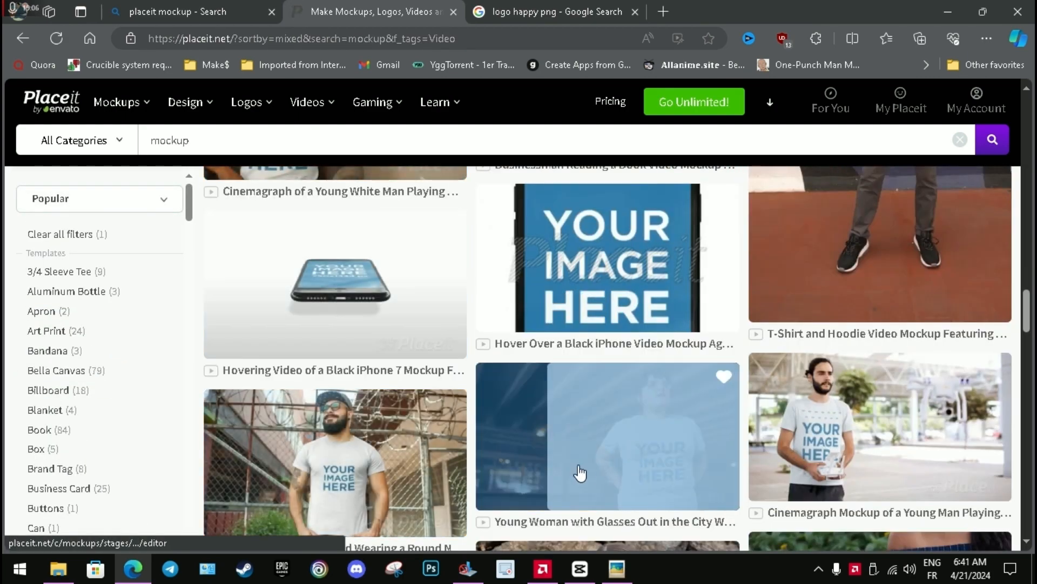
scroll(749, 295, up, 3)
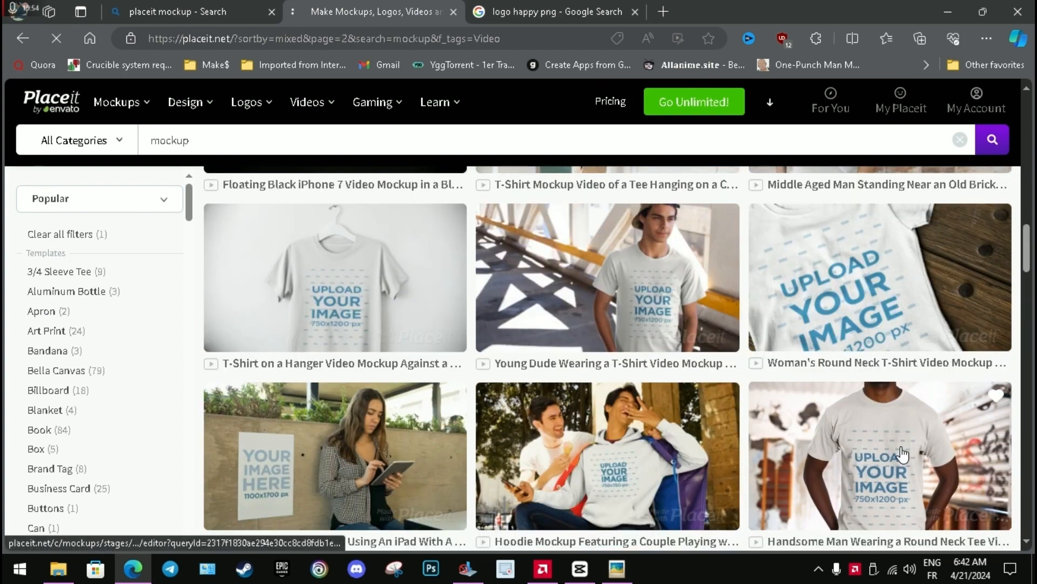
click(902, 454)
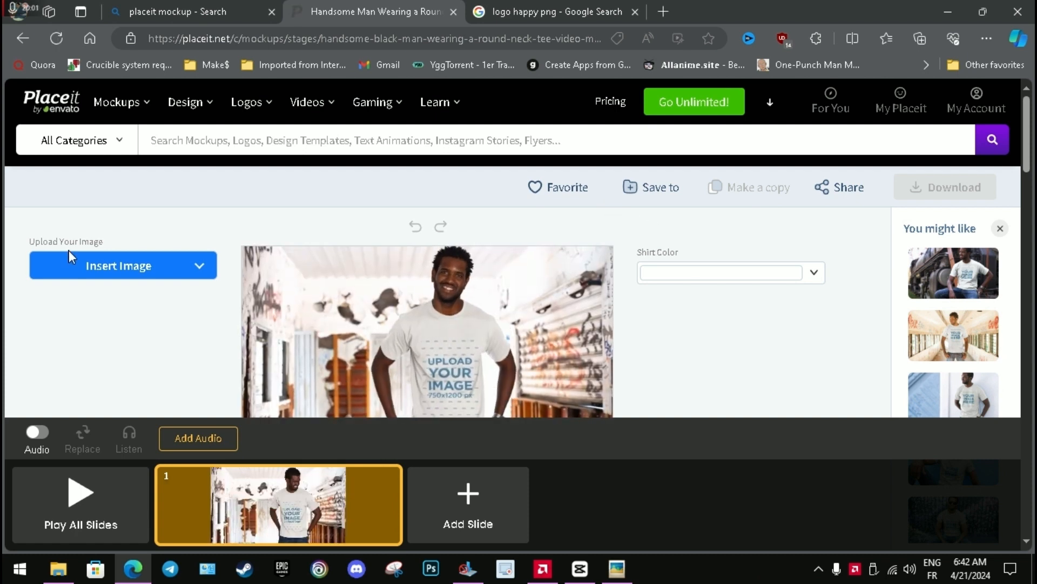
Insert the recently uploaded happy logo on the man's T-shirt, move it up to chest height, and apply the crop.
click(133, 269)
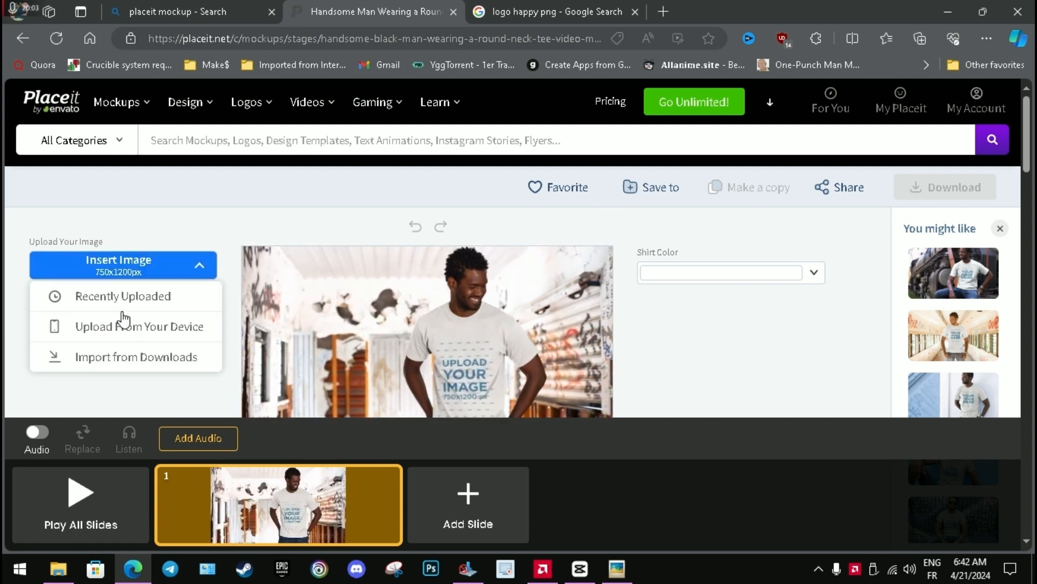
click(139, 296)
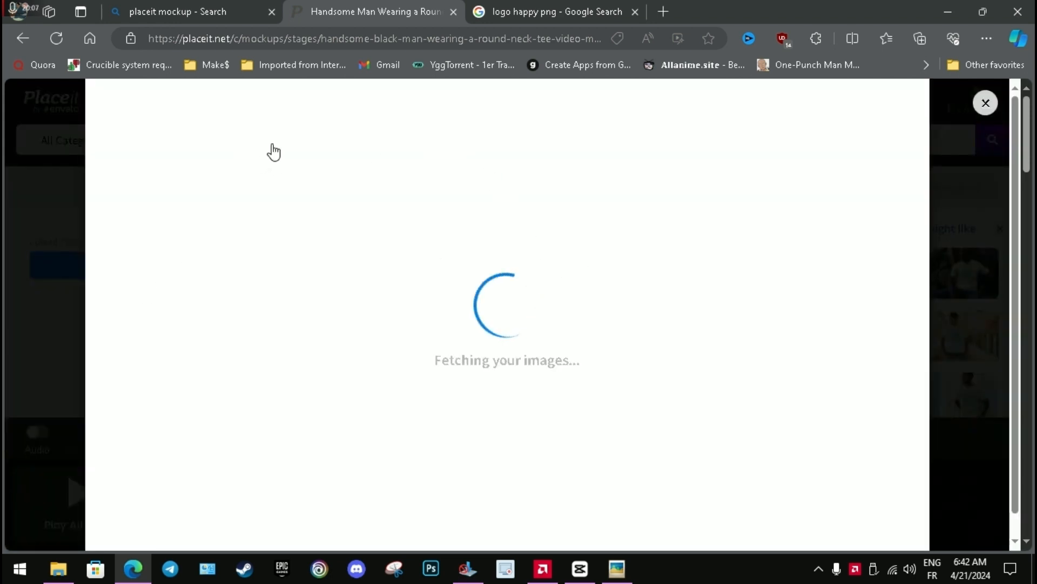
click(248, 149)
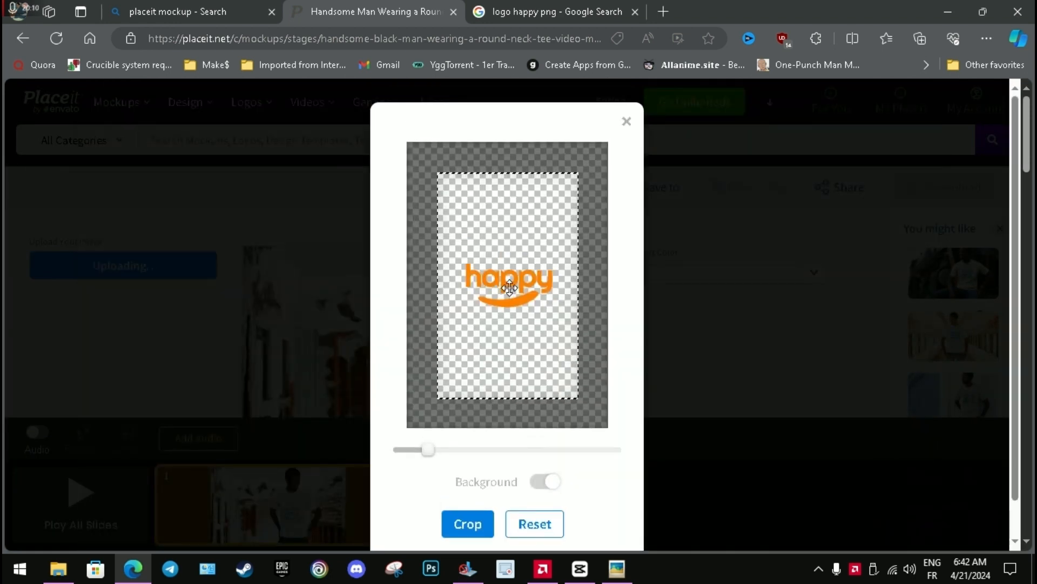
drag(510, 288, 503, 259)
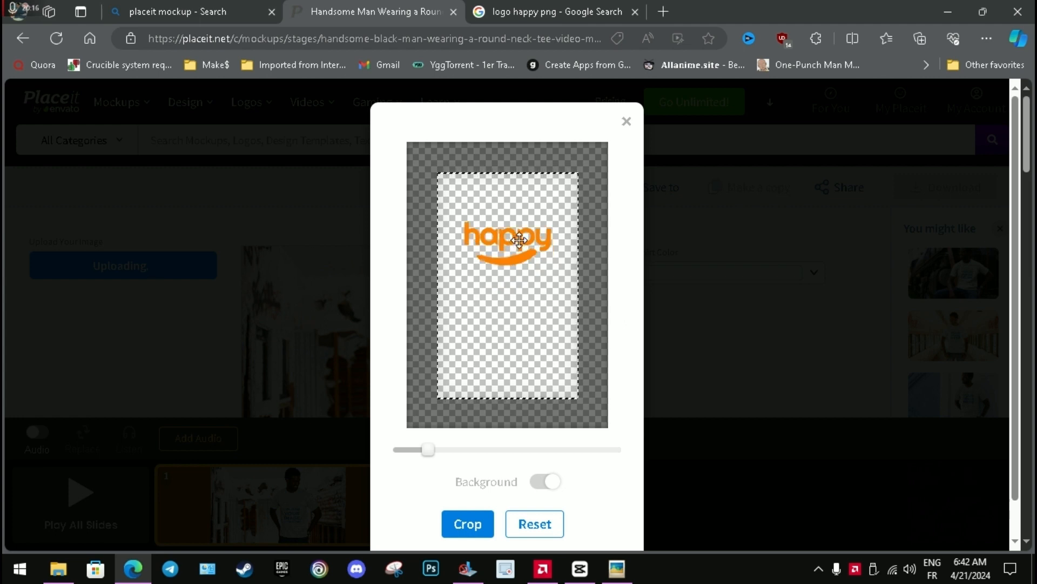
click(481, 524)
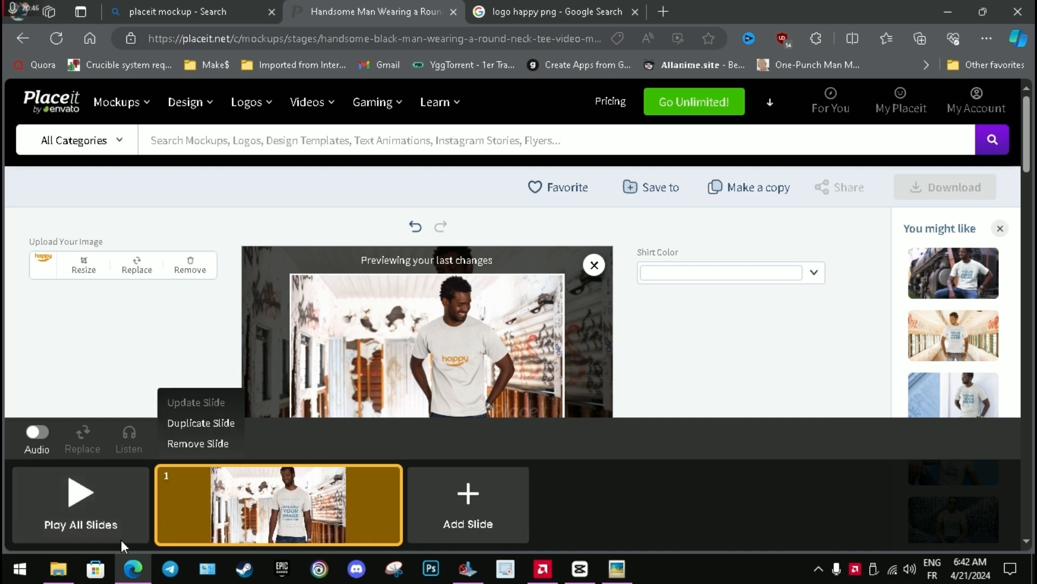
Play all slides to preview the round neck tee mockup, and download it as the free watermarked low-resolution video.
mouse_move(309, 521)
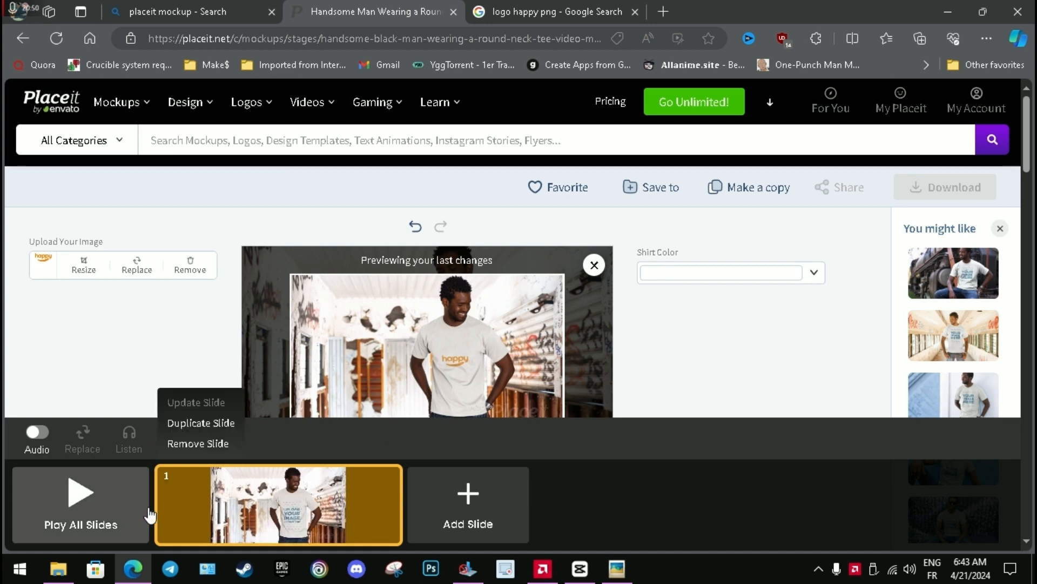
click(100, 500)
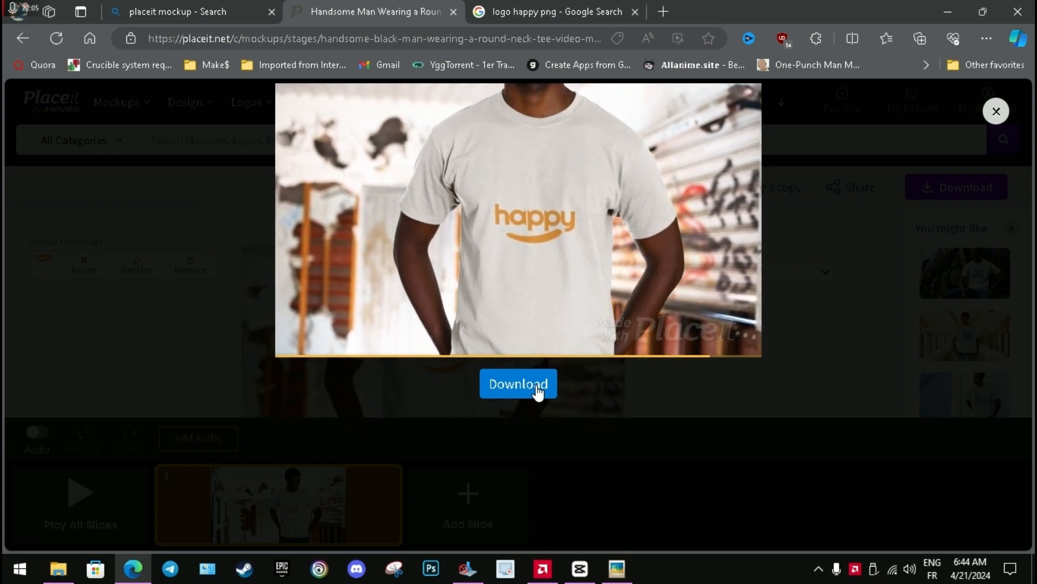
click(537, 386)
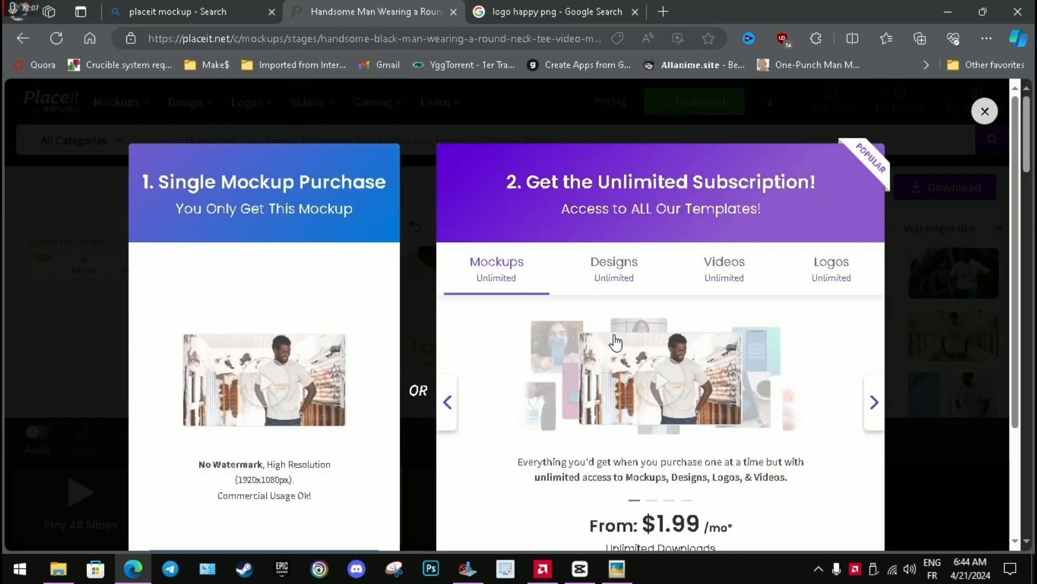
scroll(565, 211, down, 1)
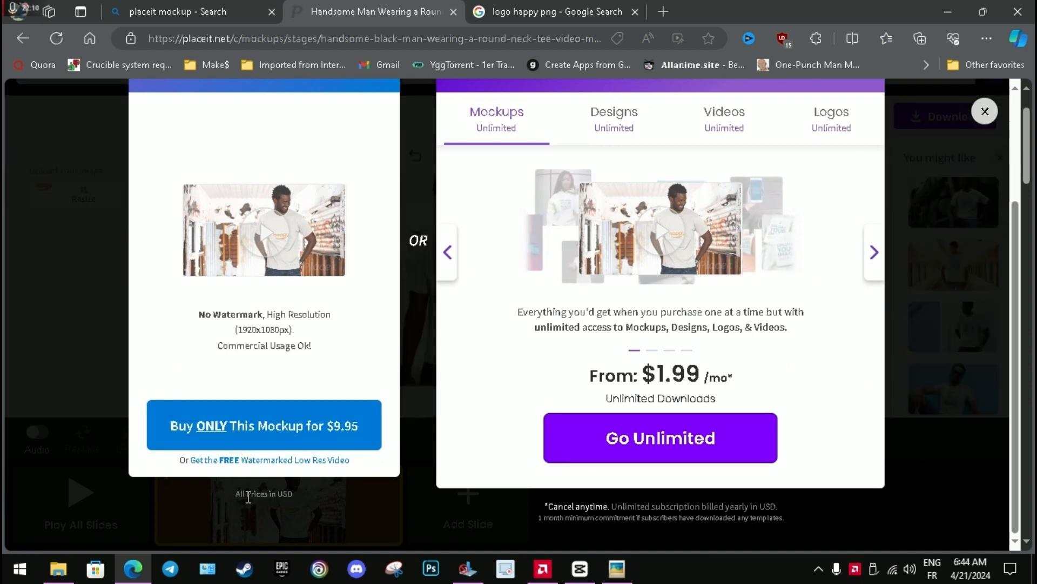
click(297, 461)
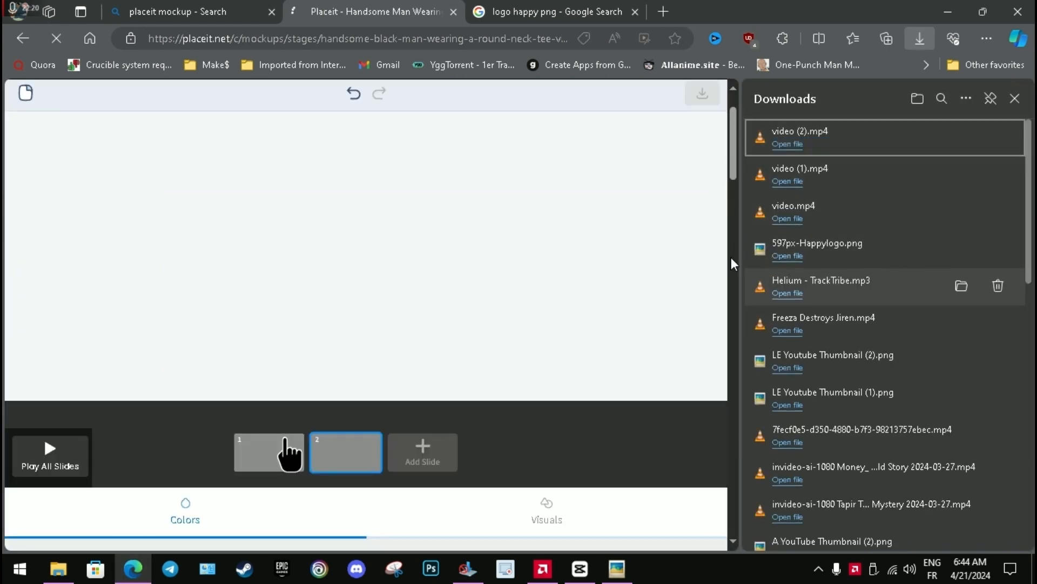
click(331, 453)
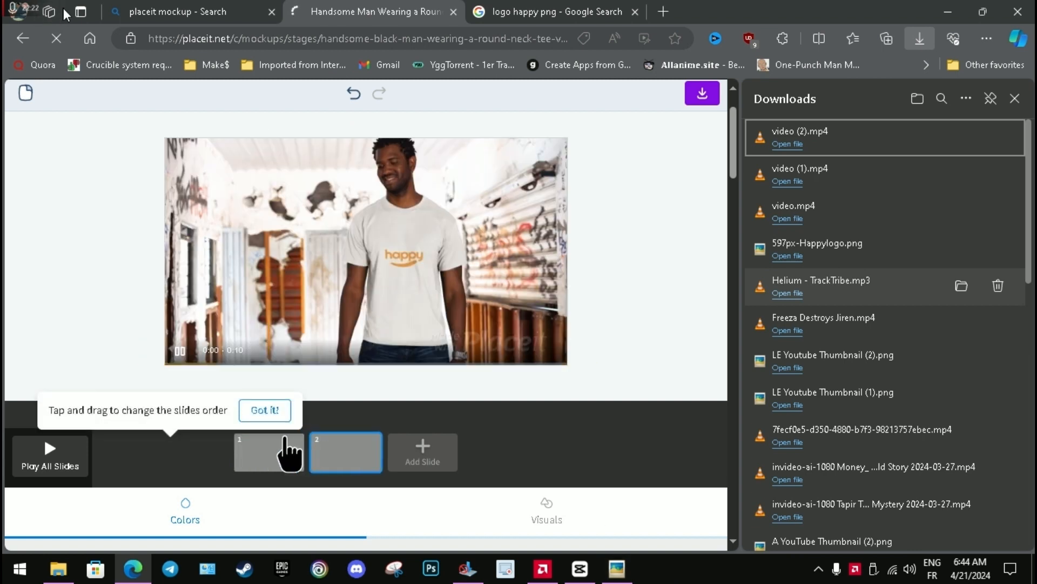
drag(286, 453, 327, 458)
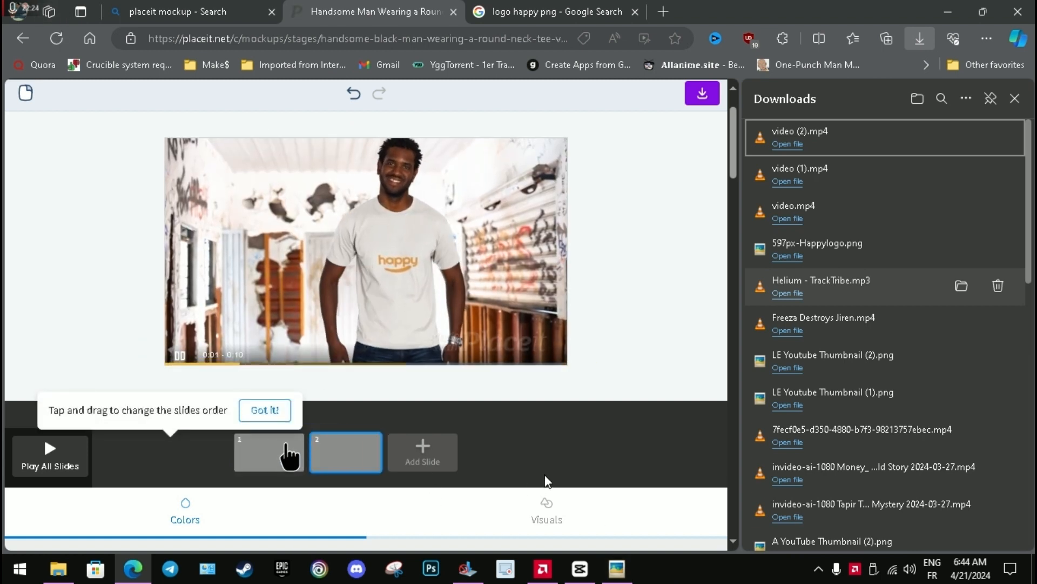
Switch to CapCut with the empty project 0421.
mouse_move(582, 571)
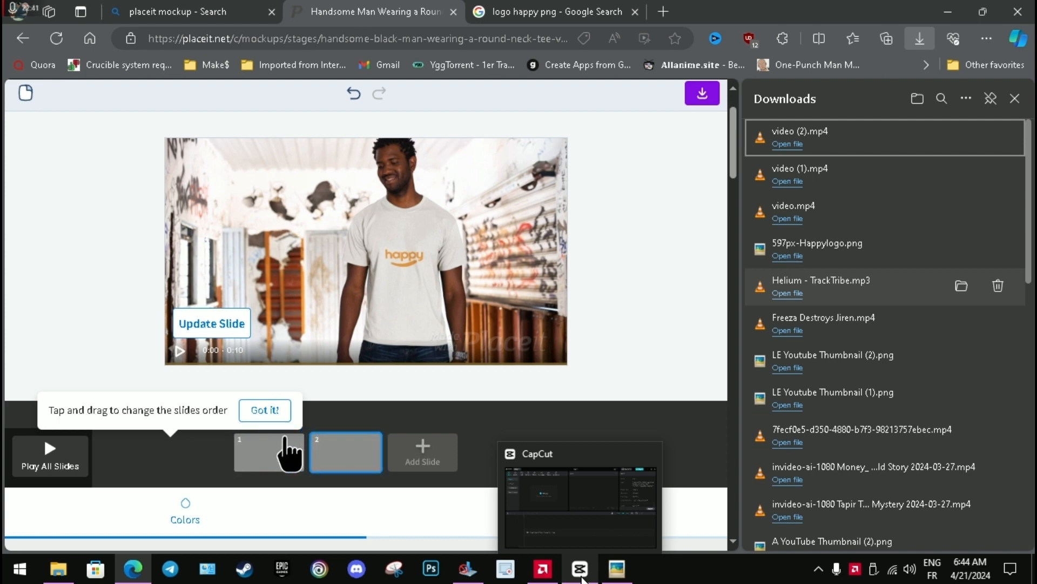
click(582, 577)
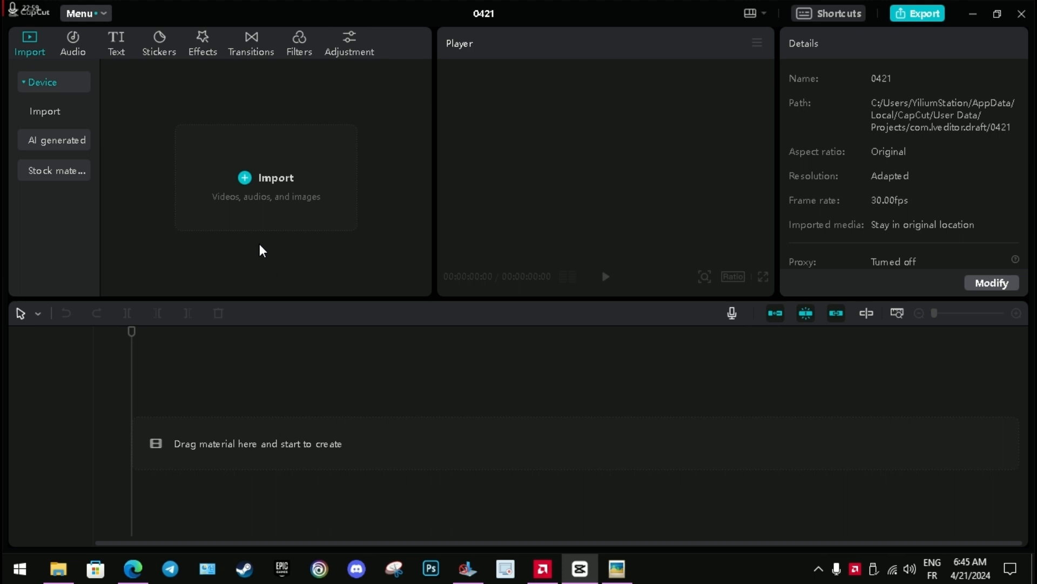
Import video (2).mp4, video (1).mp4 and video.mp4 from the Downloads folder into the project media.
click(243, 180)
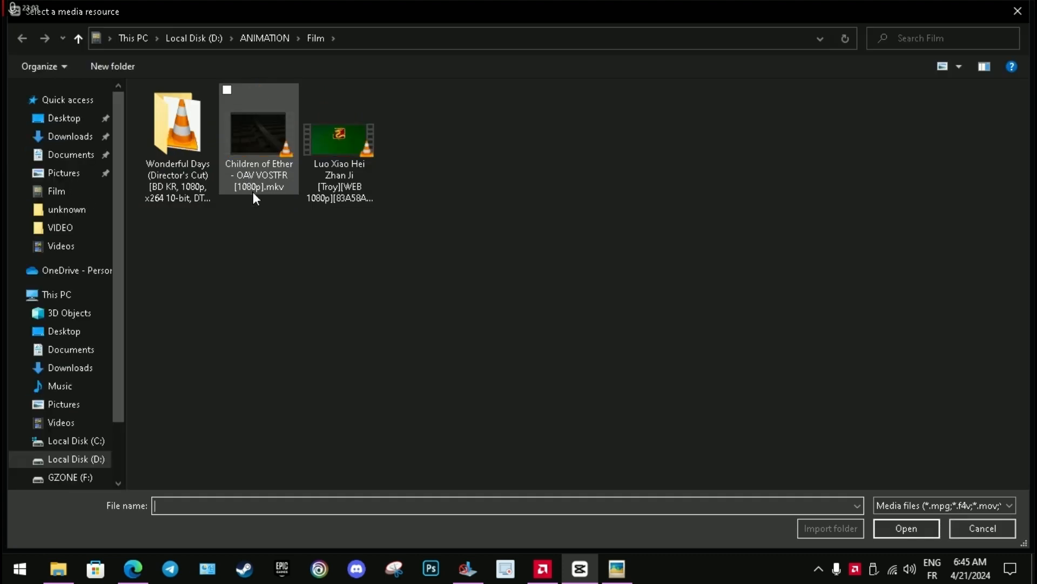
click(67, 138)
drag(448, 155, 189, 164)
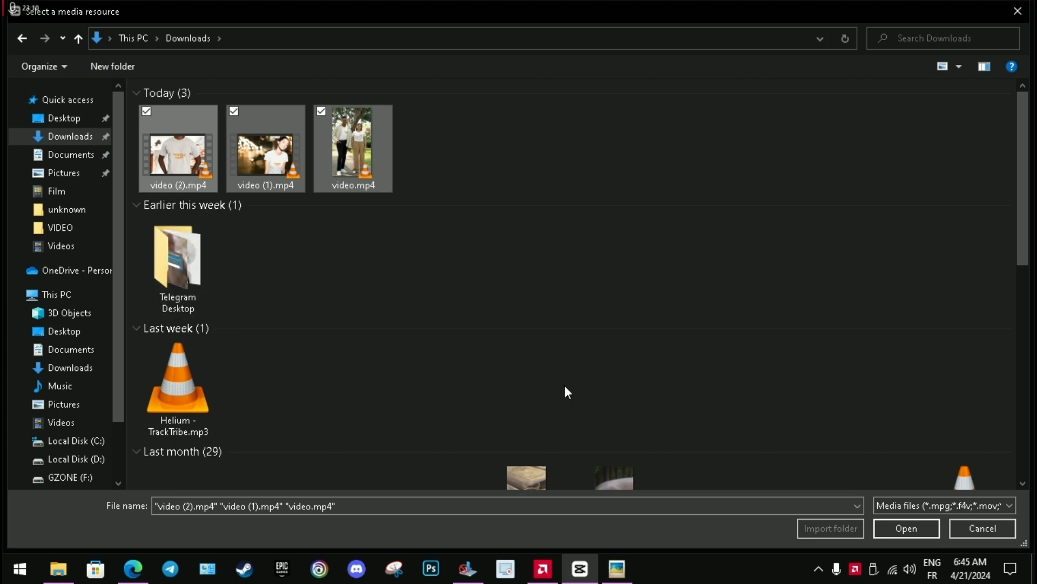
click(908, 528)
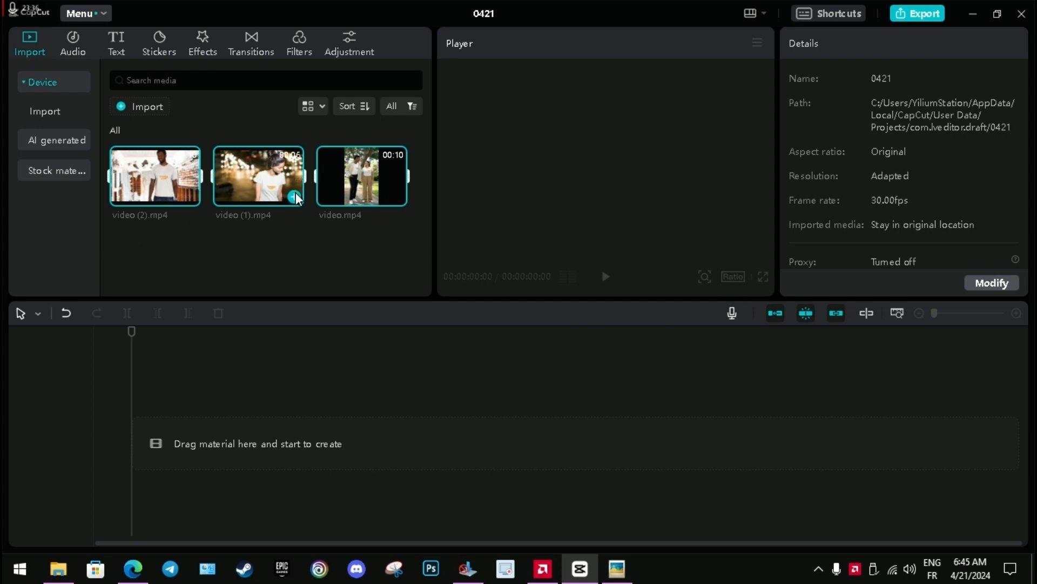
click(345, 253)
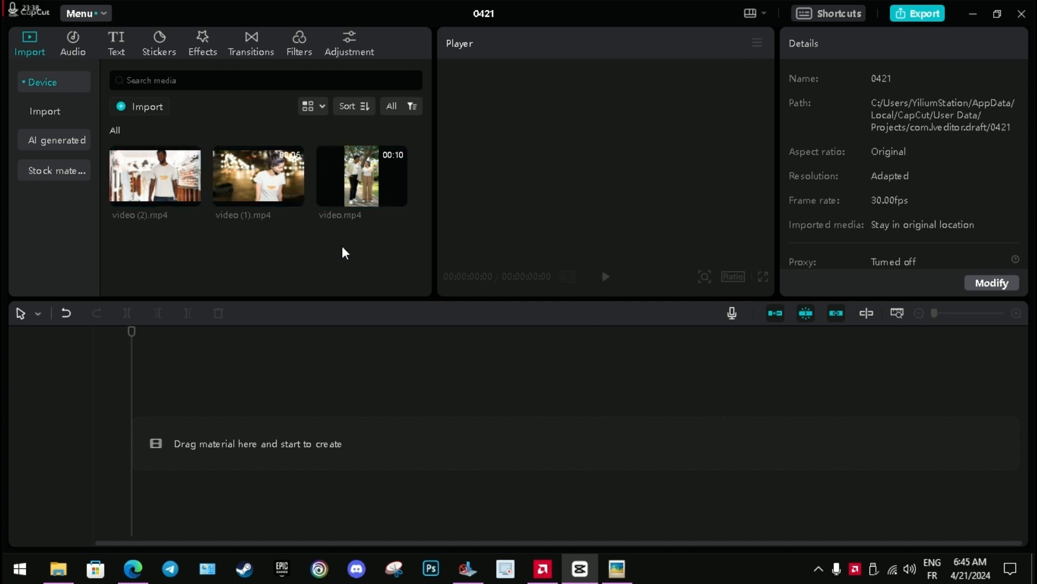
Preview video.mp4, add it to the timeline, and scrub through its first two seconds.
click(368, 179)
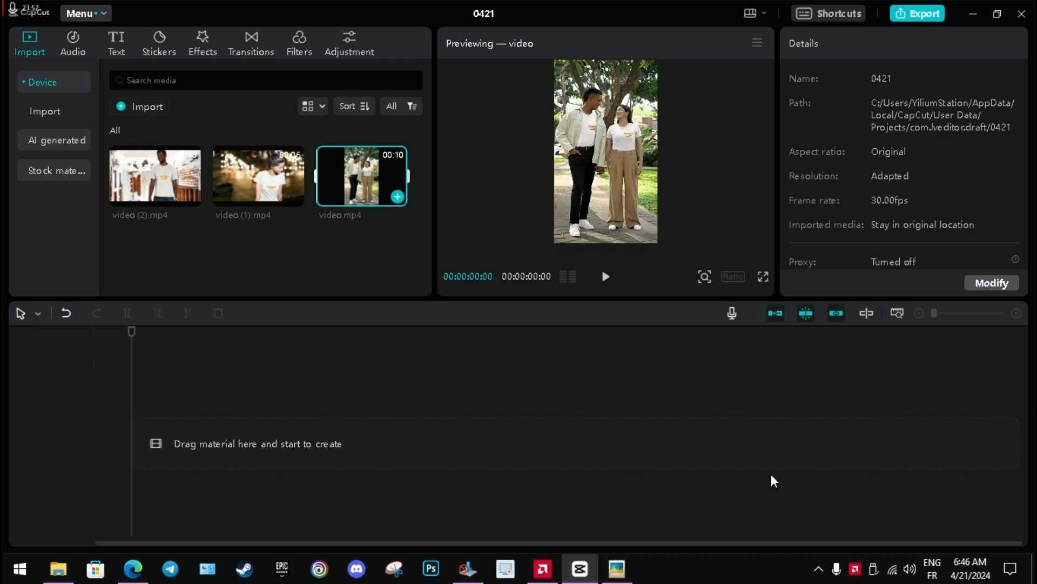
click(398, 197)
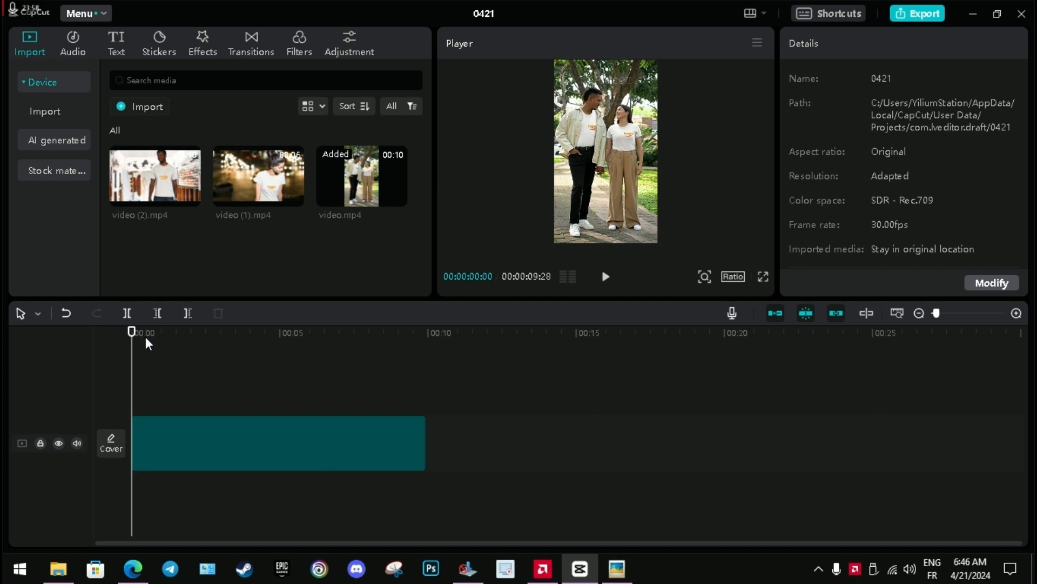
click(132, 327)
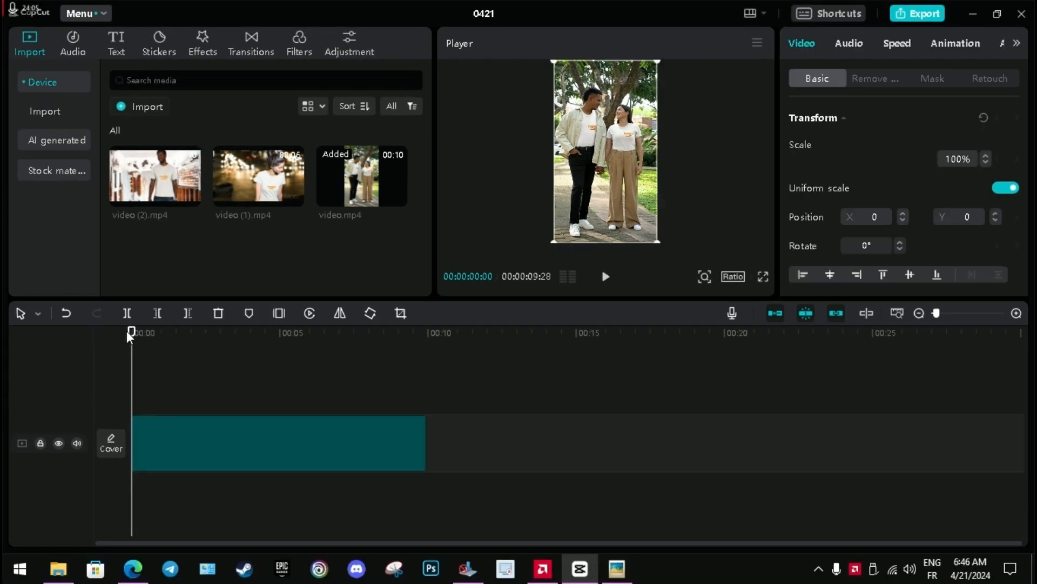
drag(131, 328, 193, 407)
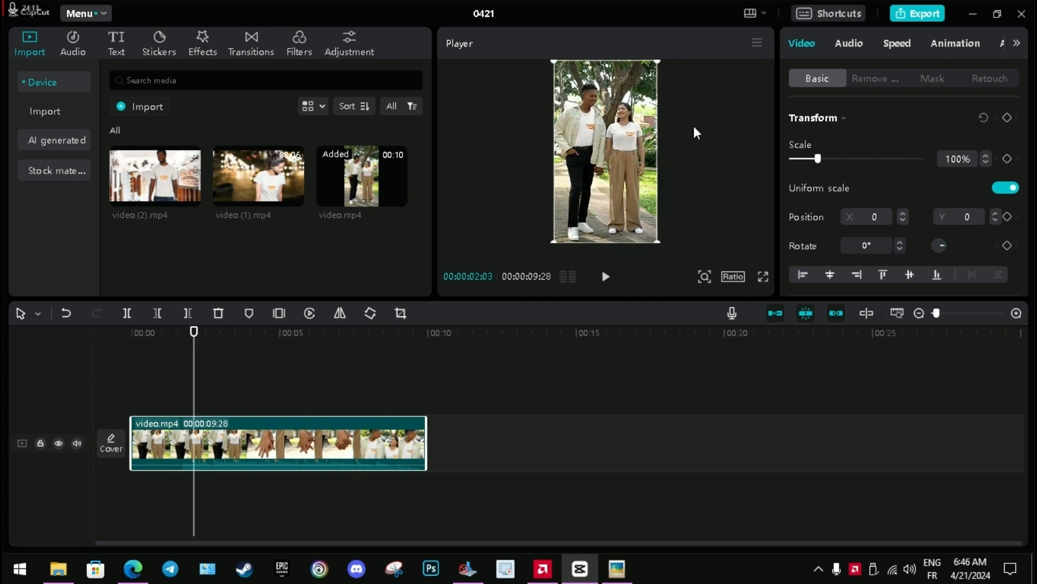
Set the project's aspect ratio to 9:16 and play the couple clip.
click(733, 276)
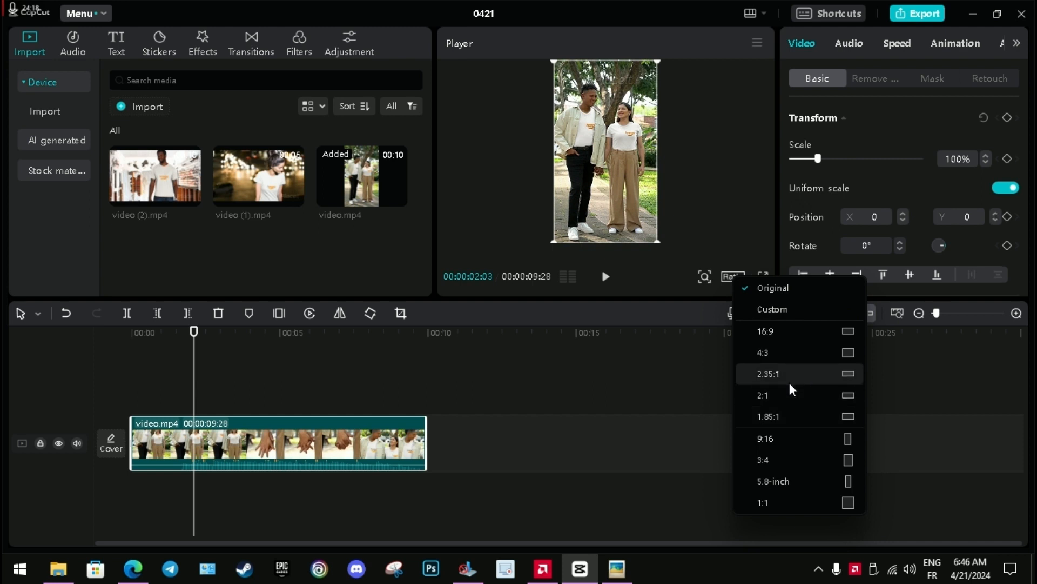
click(732, 276)
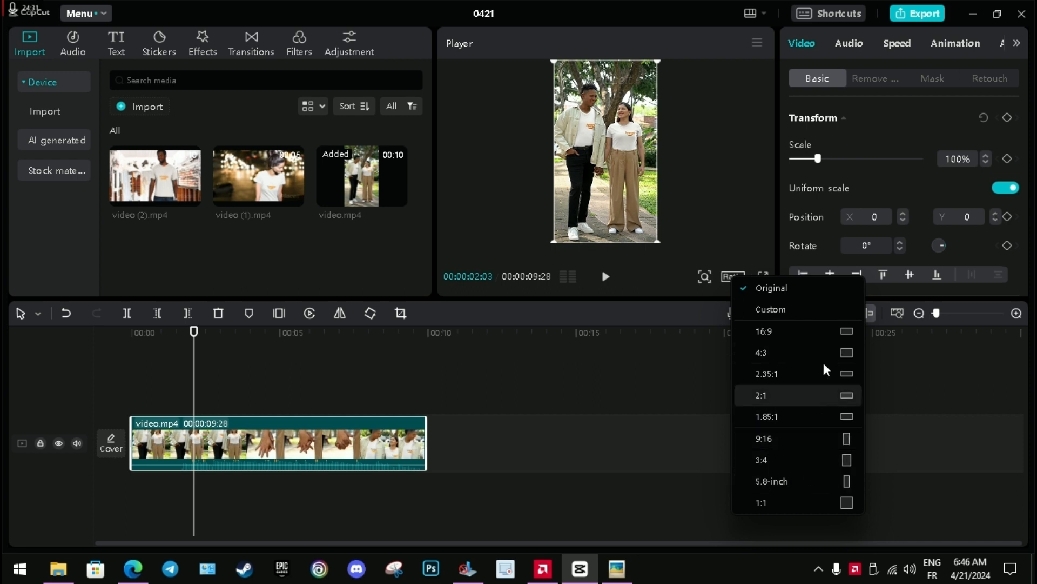
click(815, 438)
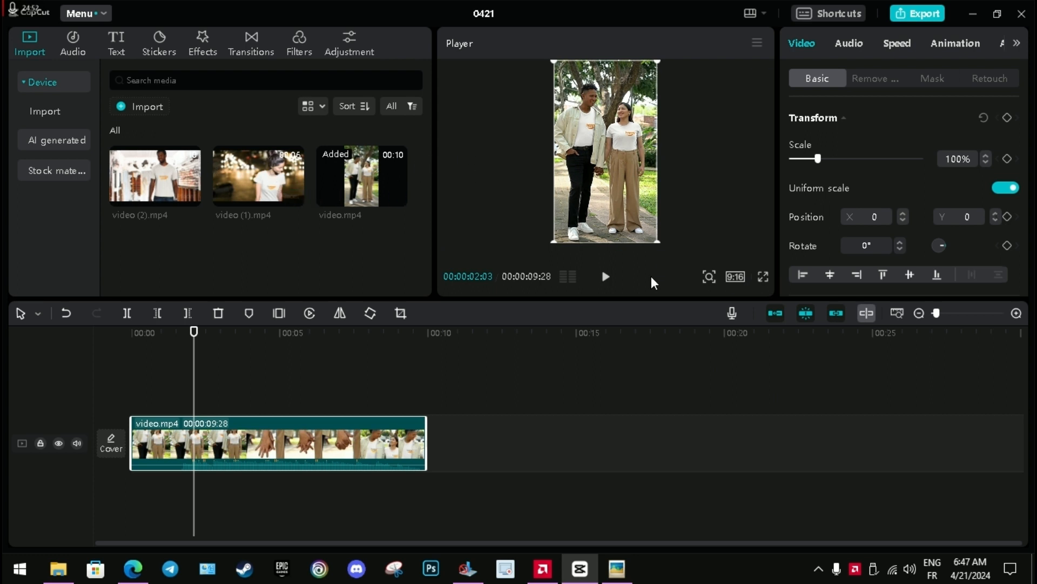
click(605, 277)
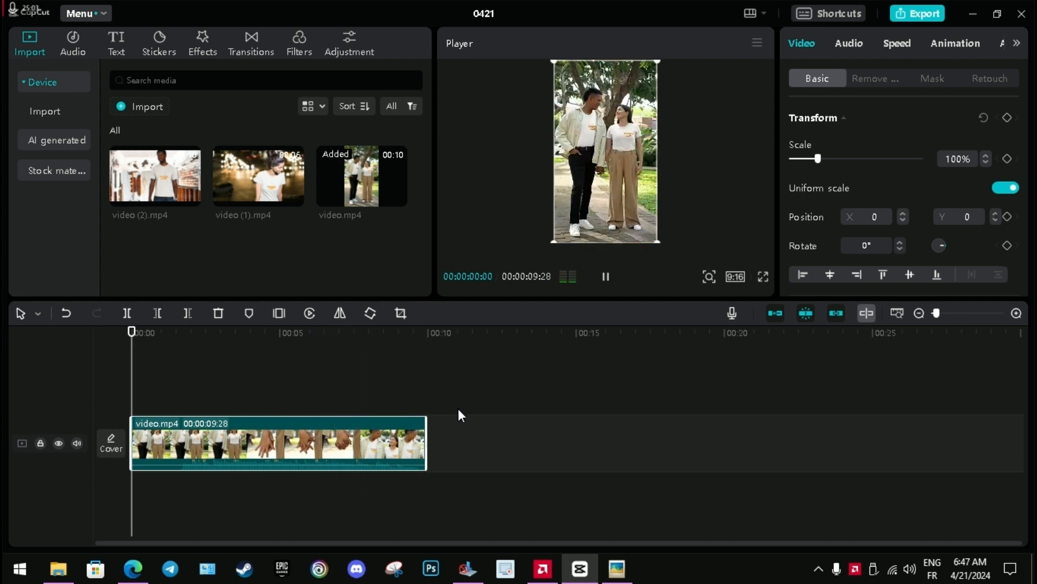
Add video (1).mp4 to the timeline directly after the couple clip and show a frame near its beginning.
click(446, 327)
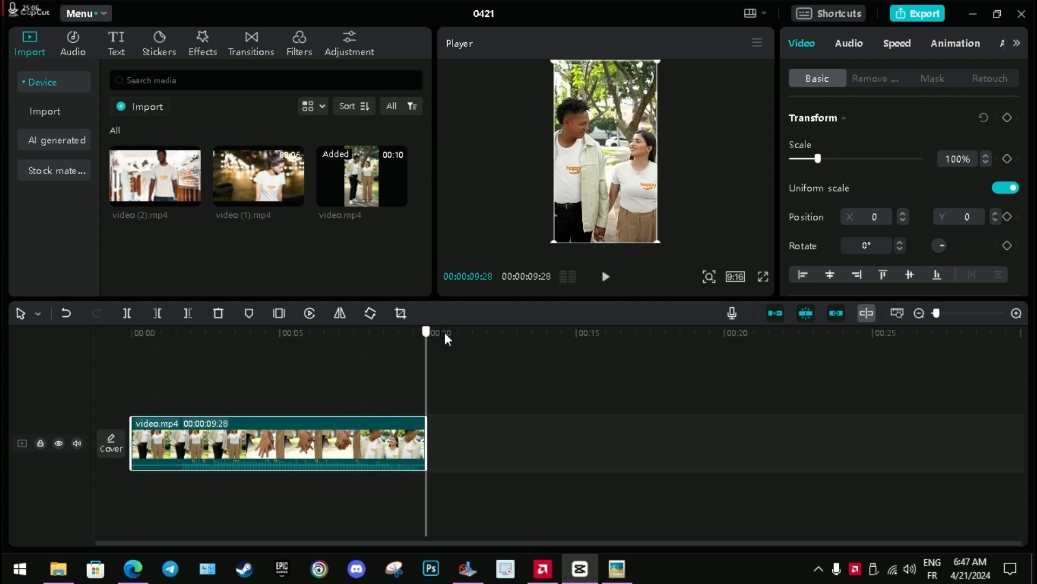
click(294, 197)
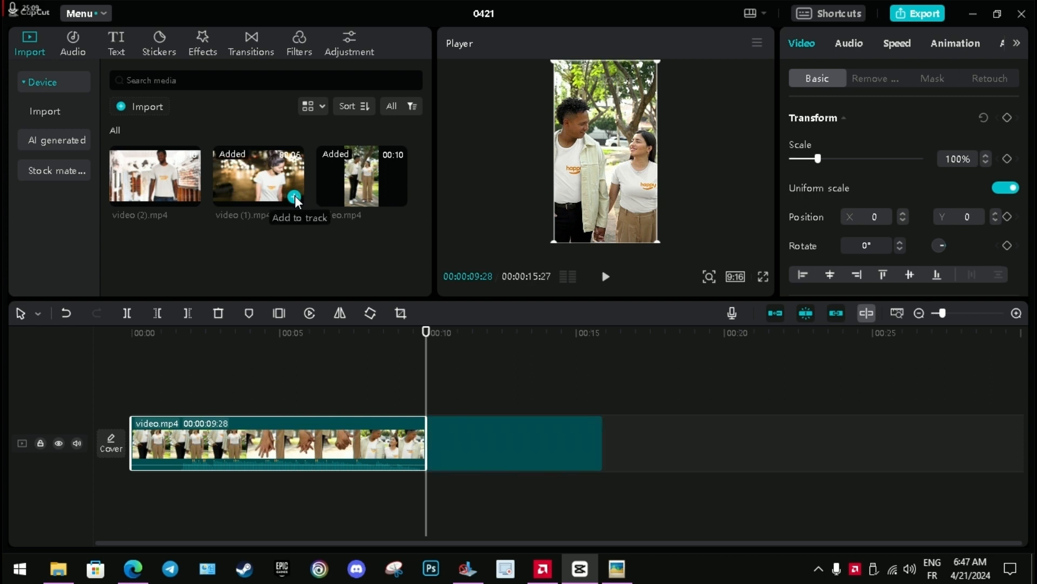
click(450, 331)
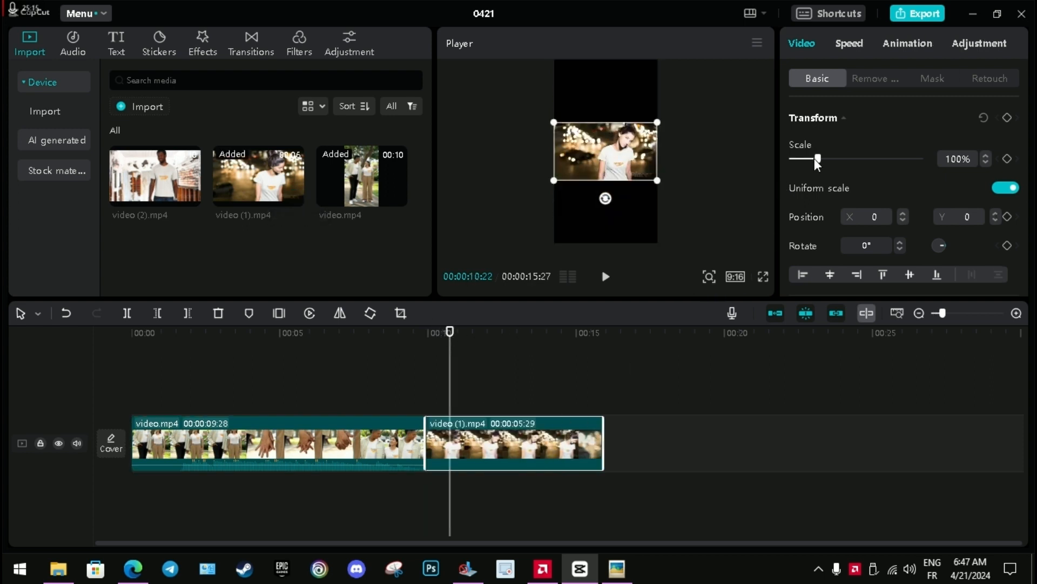
Scale the video (1).mp4 clip to 440%, move it to X -1286, Y -143, and play across the cut into it.
drag(816, 159, 870, 190)
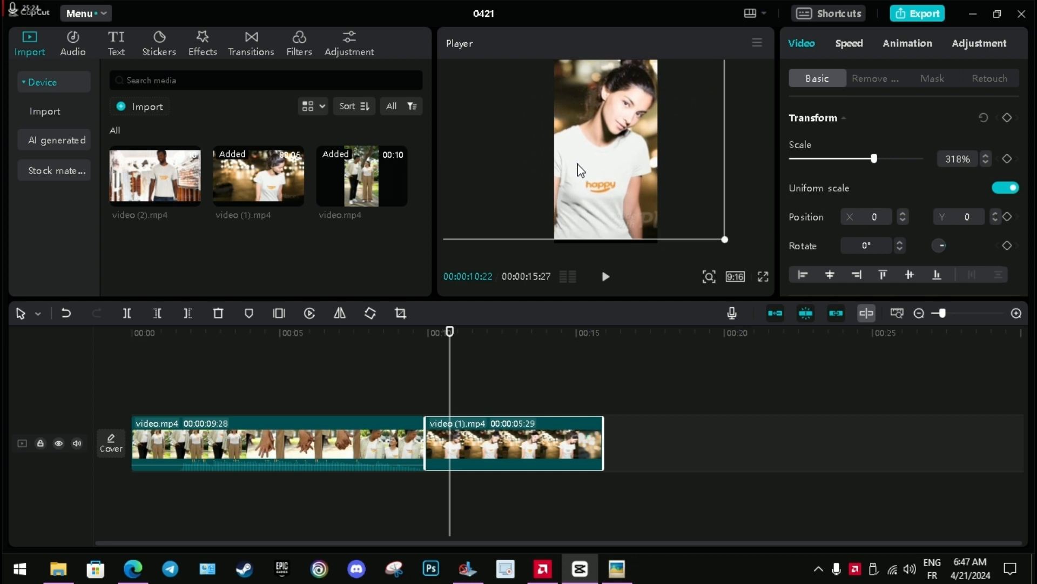
drag(579, 166, 579, 166)
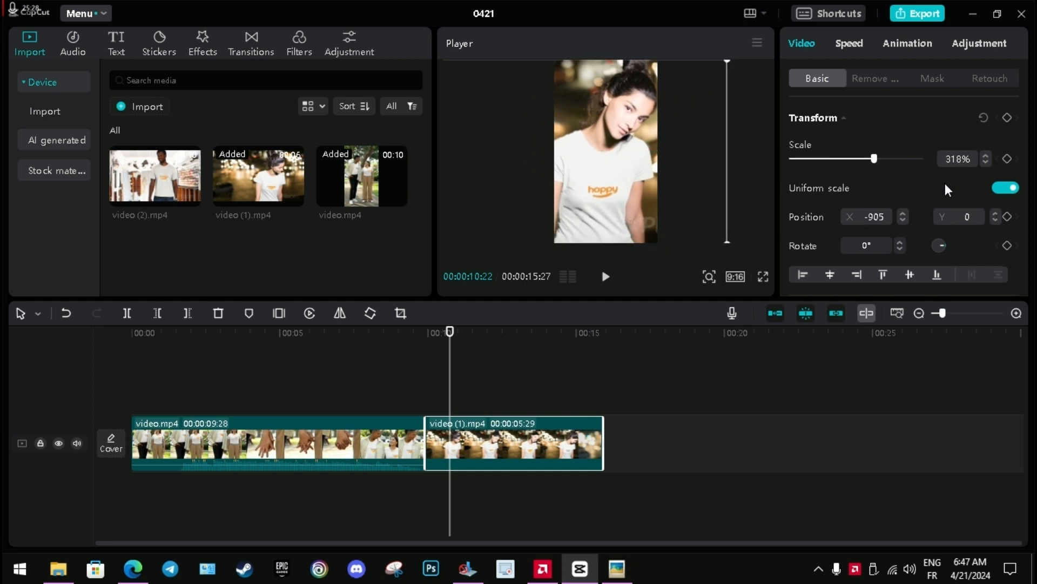
drag(875, 157, 907, 177)
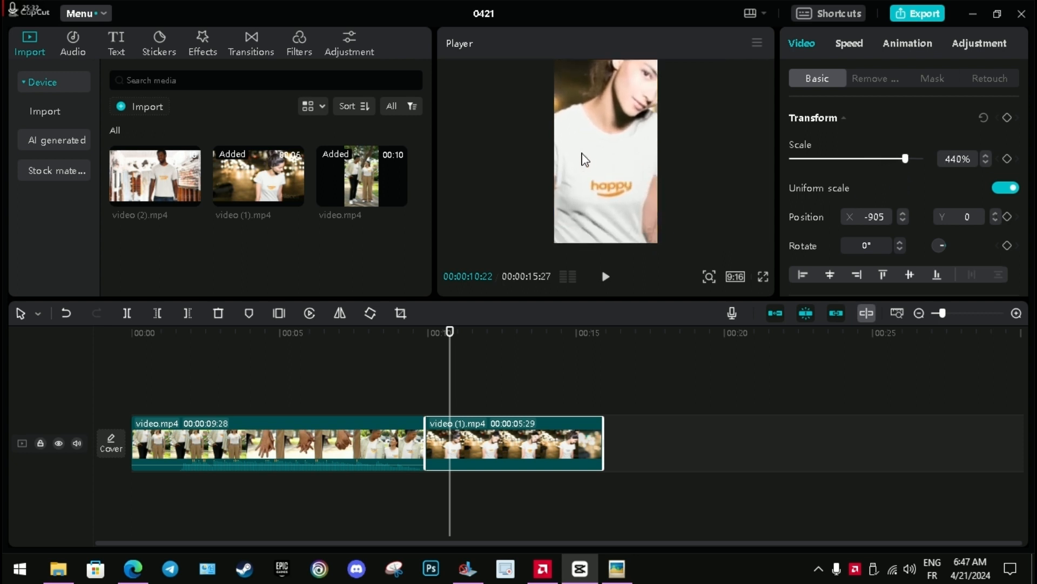
drag(581, 181, 583, 184)
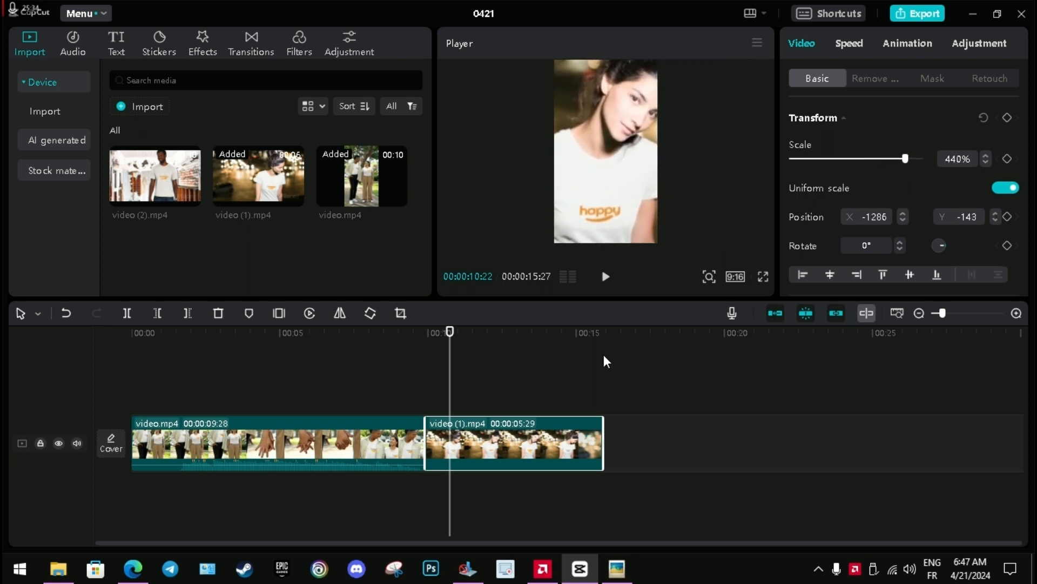
click(420, 328)
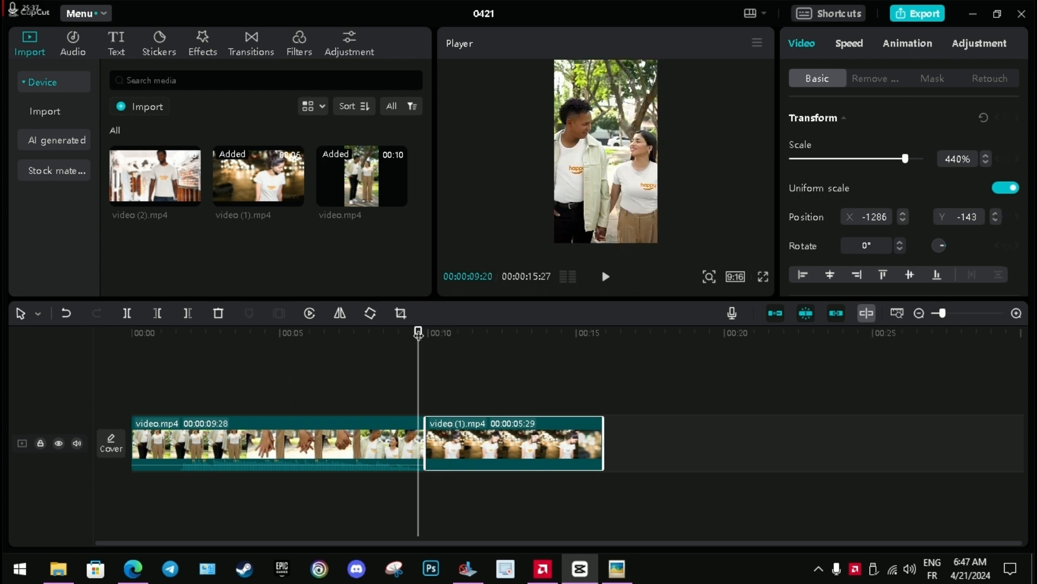
key(space)
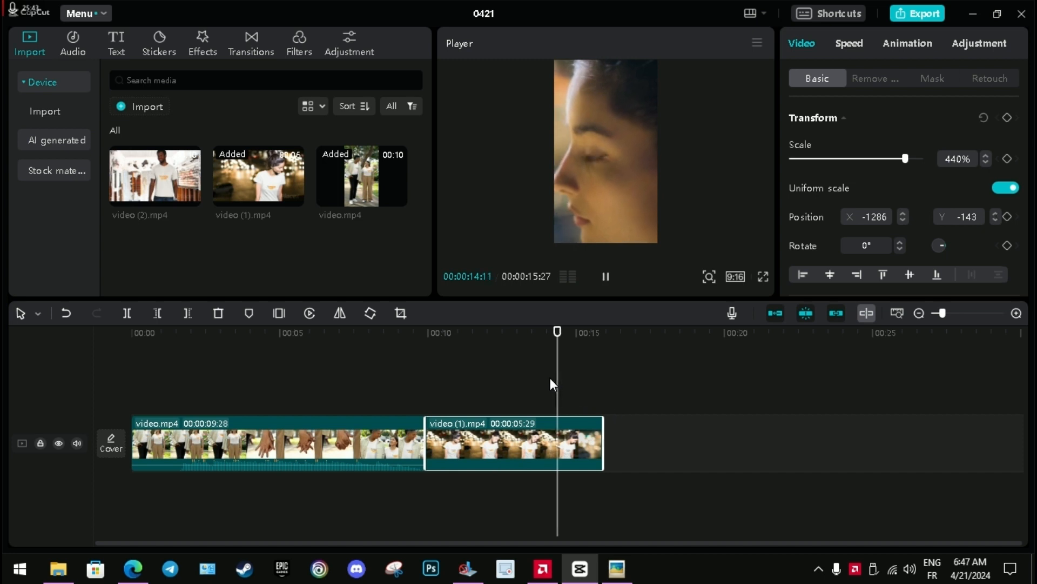
Scale the video.mp4 clip of the couple to 138%, checking the framing on the holding-hands shot.
click(474, 336)
drag(474, 331, 257, 405)
click(311, 435)
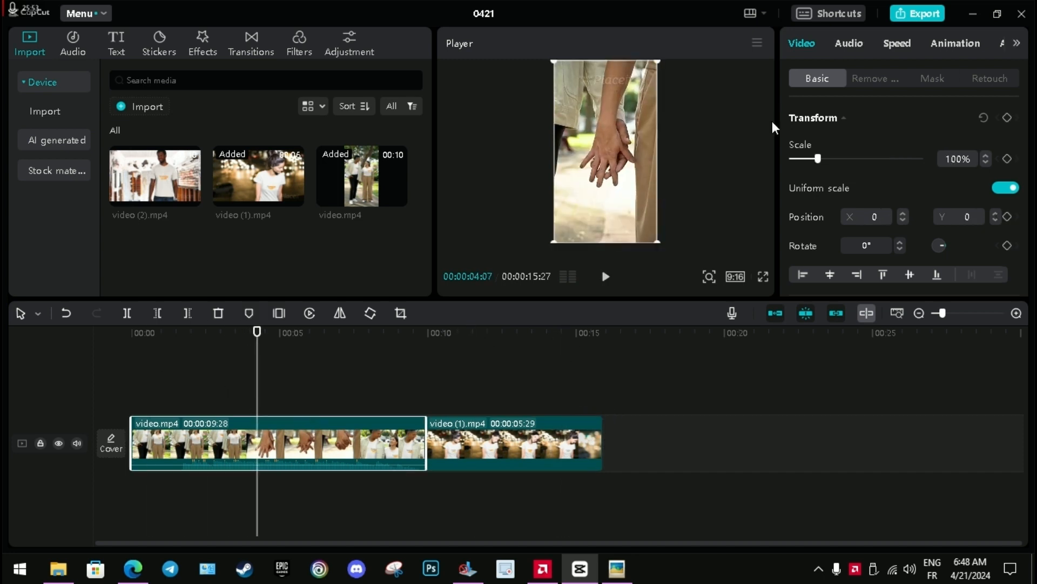
drag(819, 161, 828, 159)
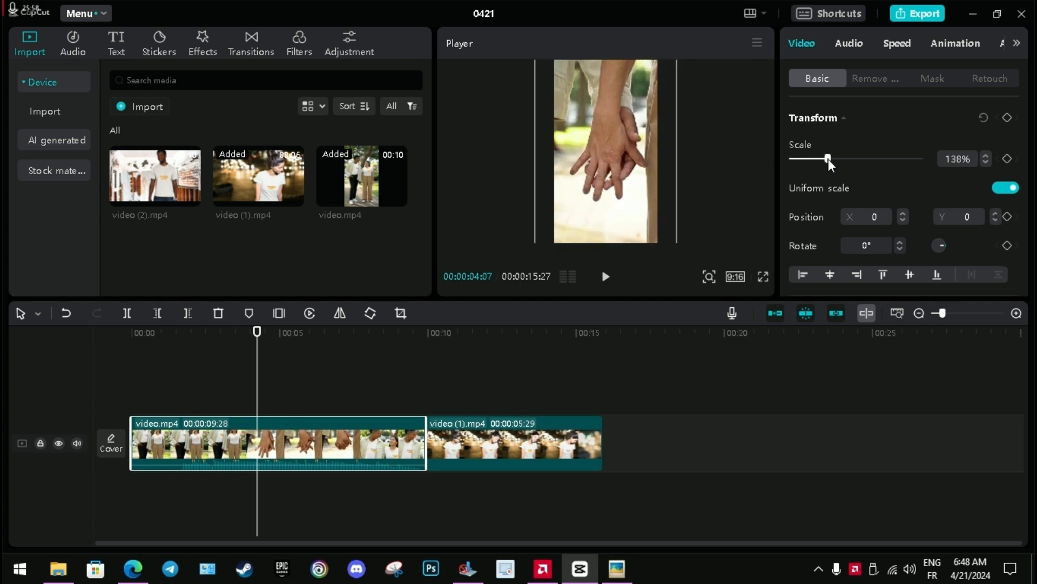
Play the timeline from the start through both clips to check their framing.
click(131, 335)
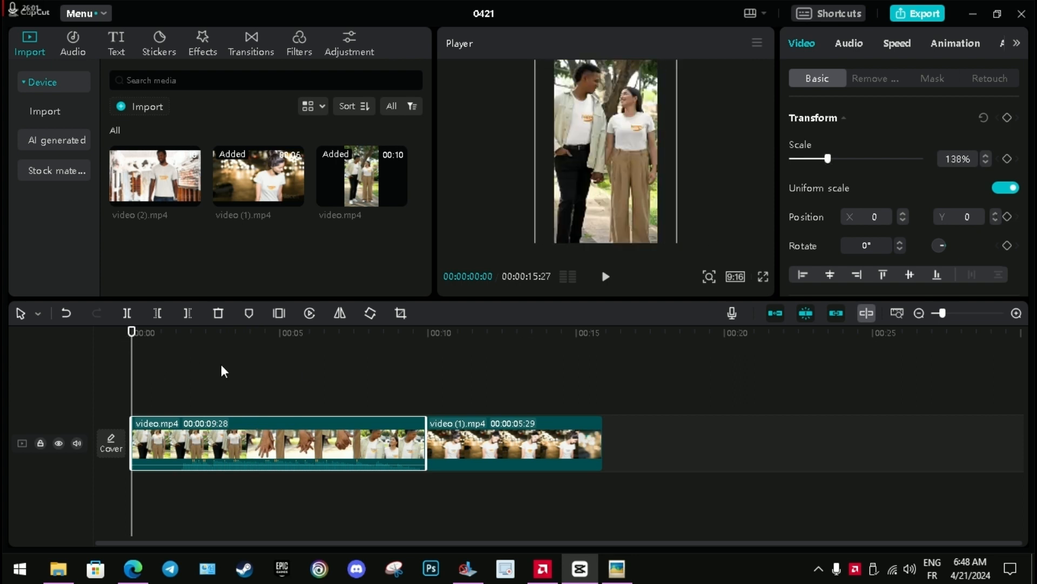
key(space)
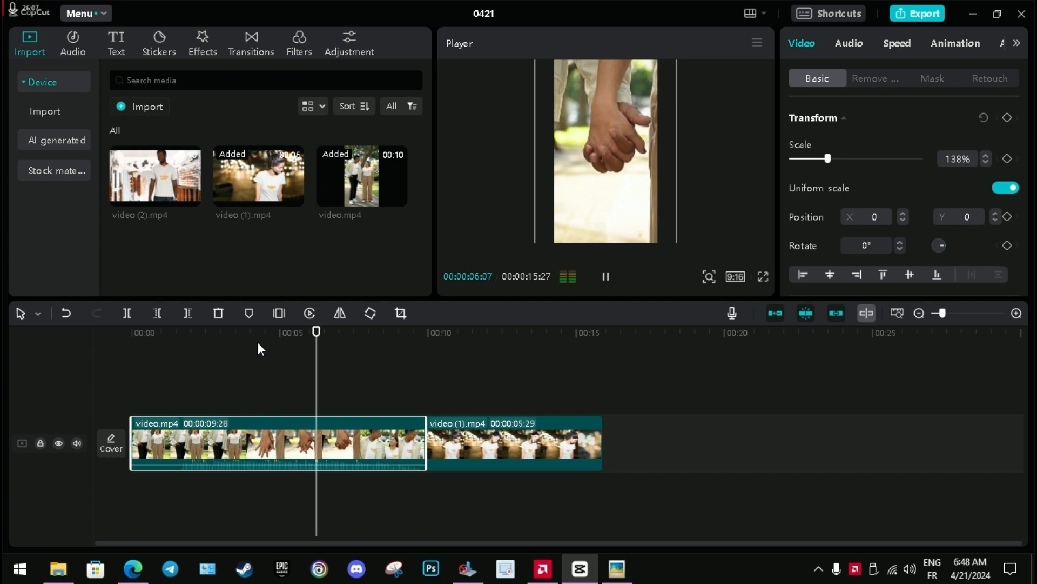
key(space)
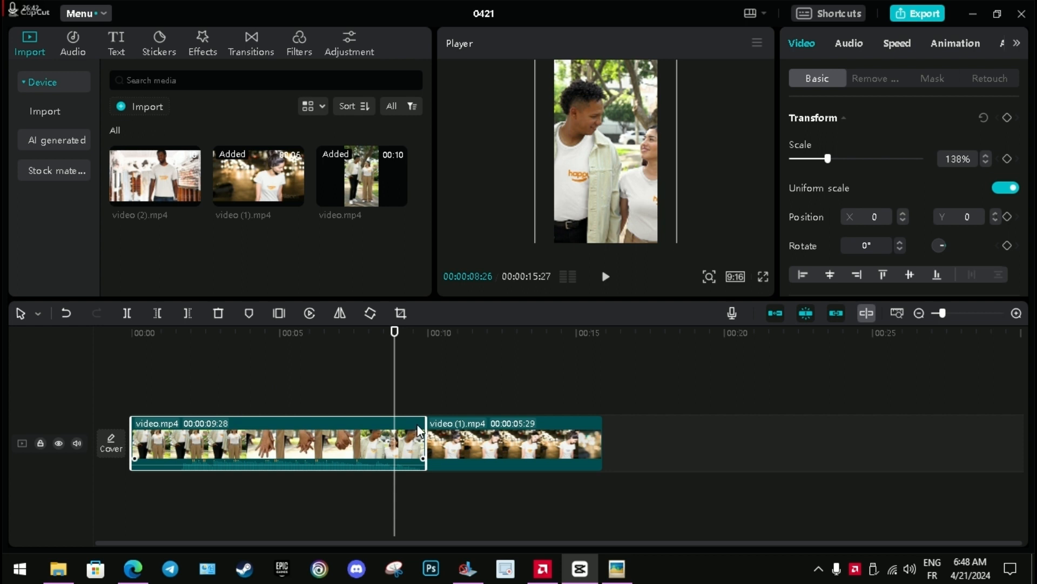
key(space)
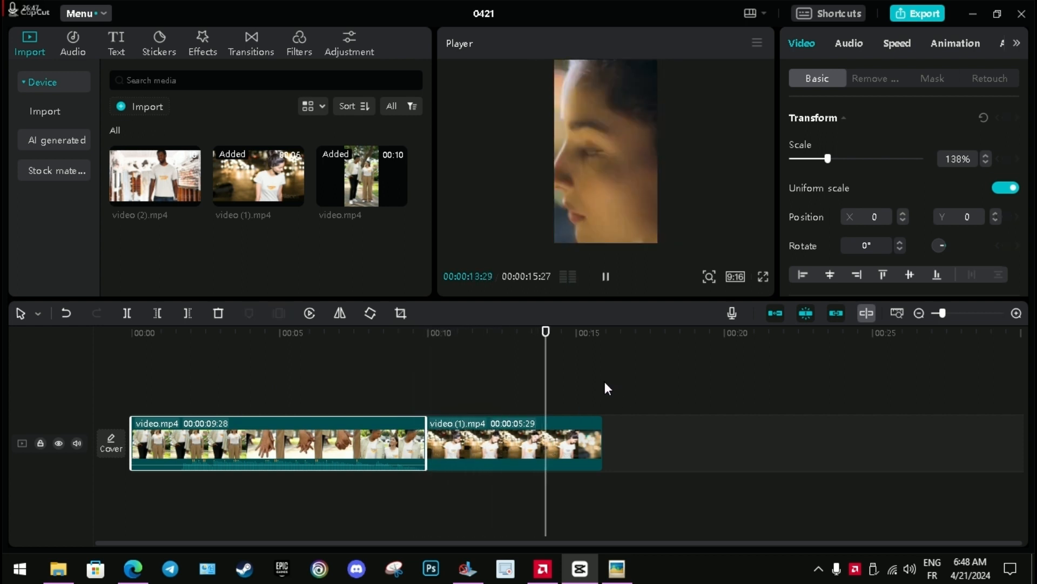
key(space)
Reposition the video (1).mp4 clip to X -1525, Y -127 so the woman's shirt logo is better centred.
click(509, 335)
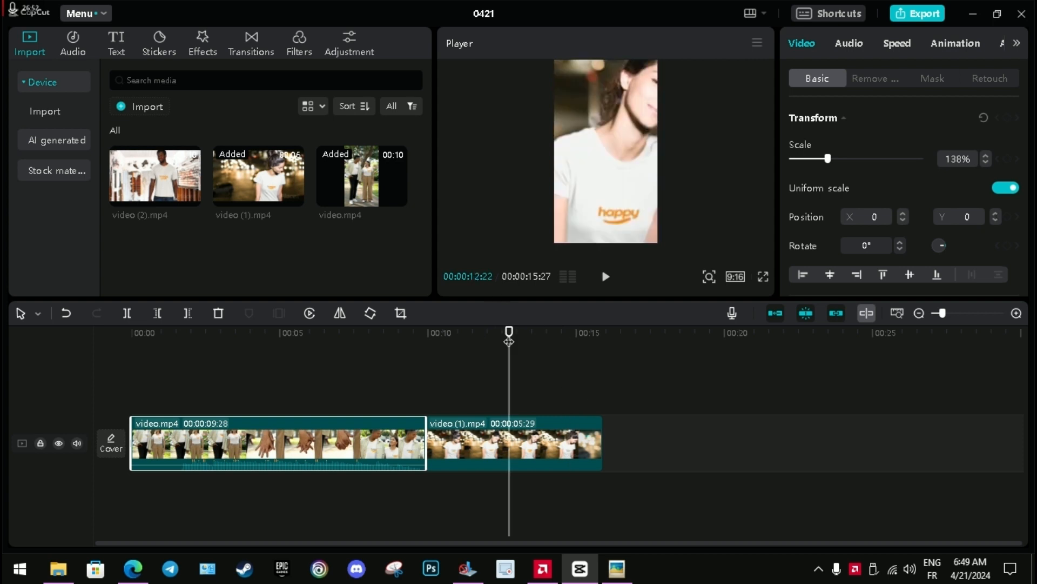
click(559, 442)
drag(627, 136, 609, 141)
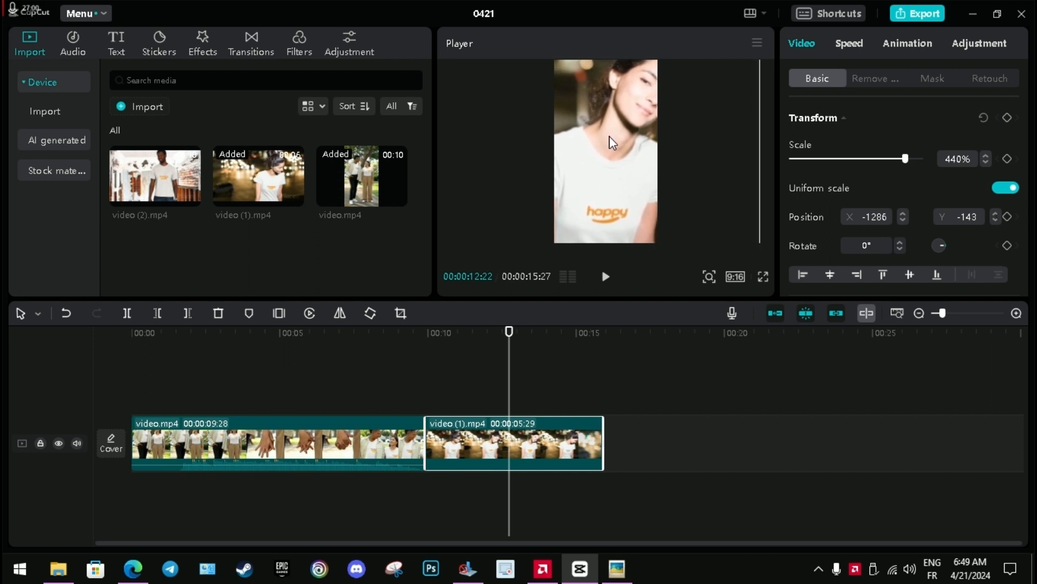
Append video (2).mp4 to the end of the timeline and frame it at 437% scale, positioned at X -874, Y -583.
click(618, 336)
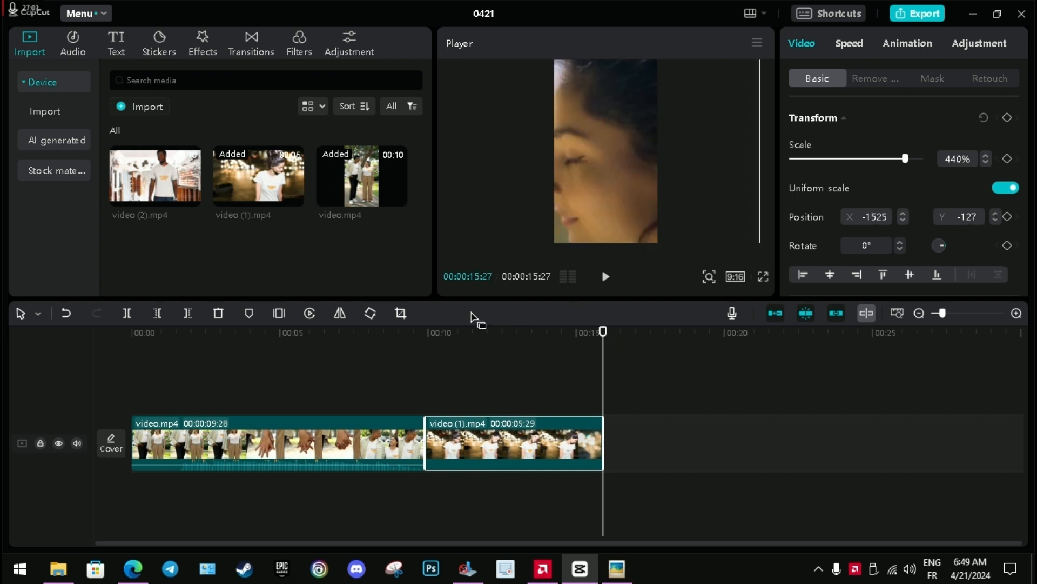
click(191, 197)
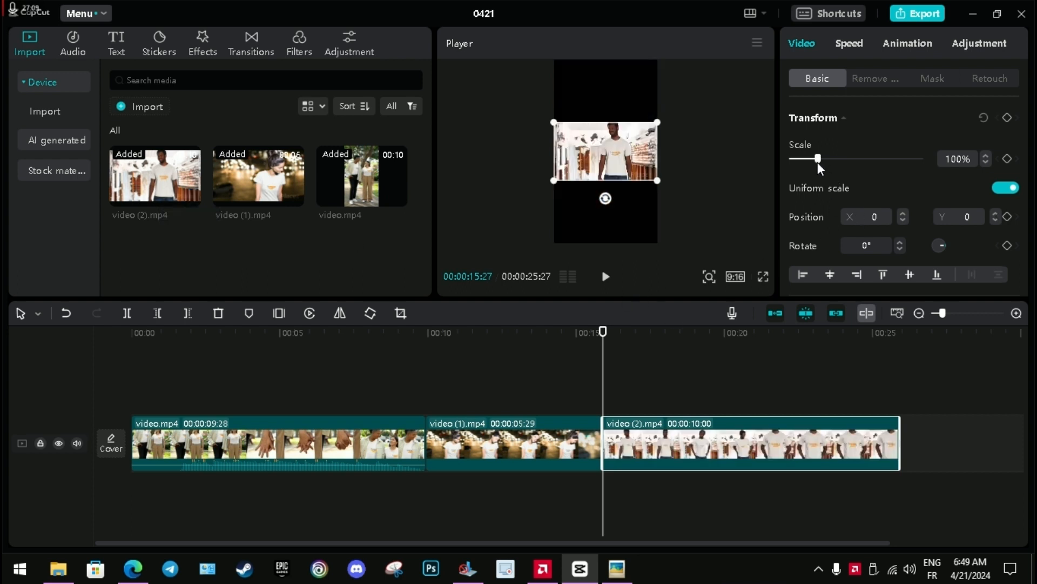
drag(818, 162, 877, 198)
drag(725, 198, 583, 195)
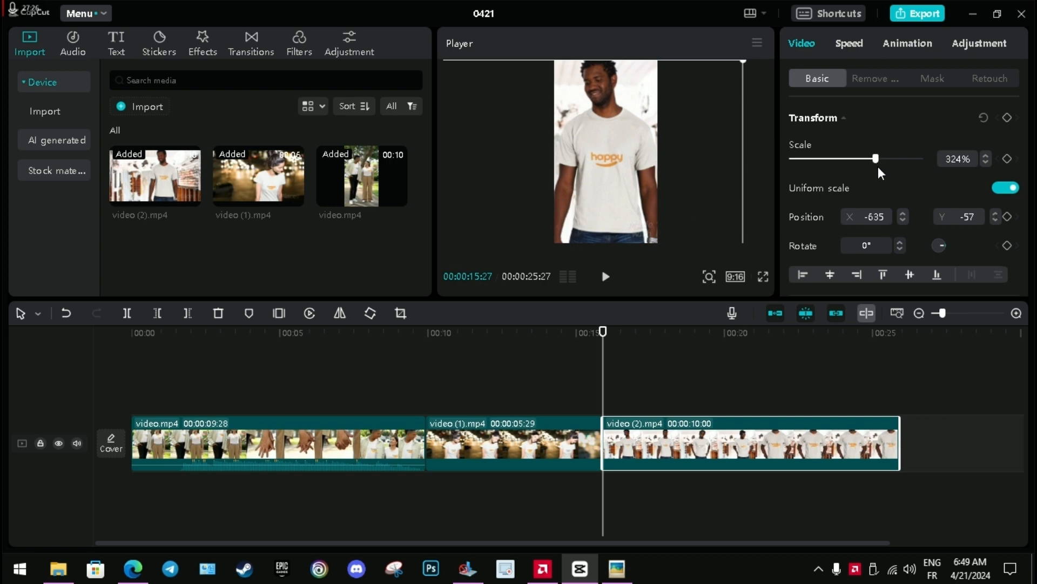
drag(878, 168, 906, 180)
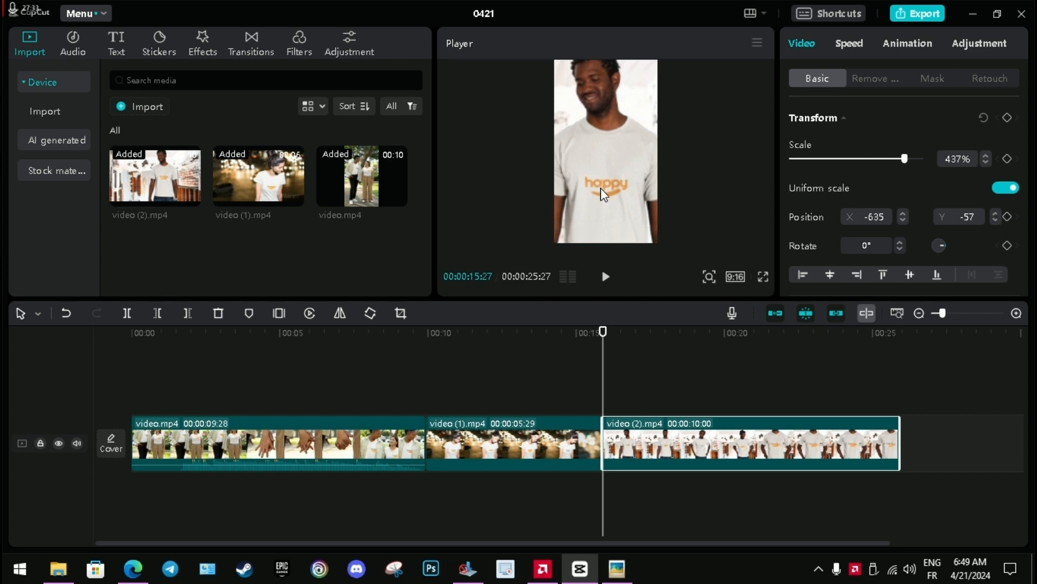
Play the video (2).mp4 clip and move the playhead back to 00:00:20:10.
key(space)
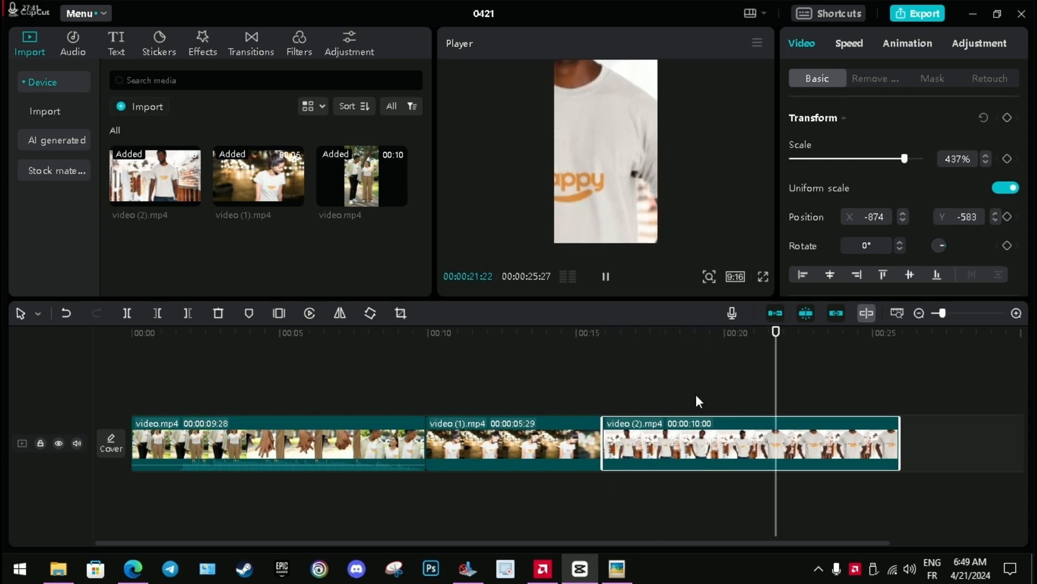
key(space)
drag(778, 346, 735, 346)
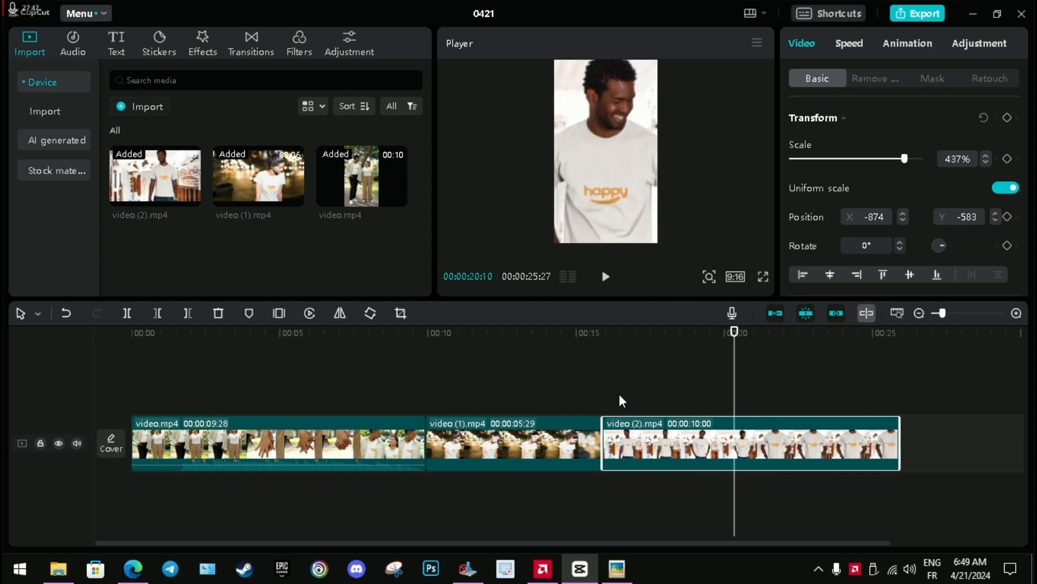
Split video (2).mp4 at 00:00:20:11 and reframe its second part at 333% scale, positioned at X -143, Y -111.
key(Right)
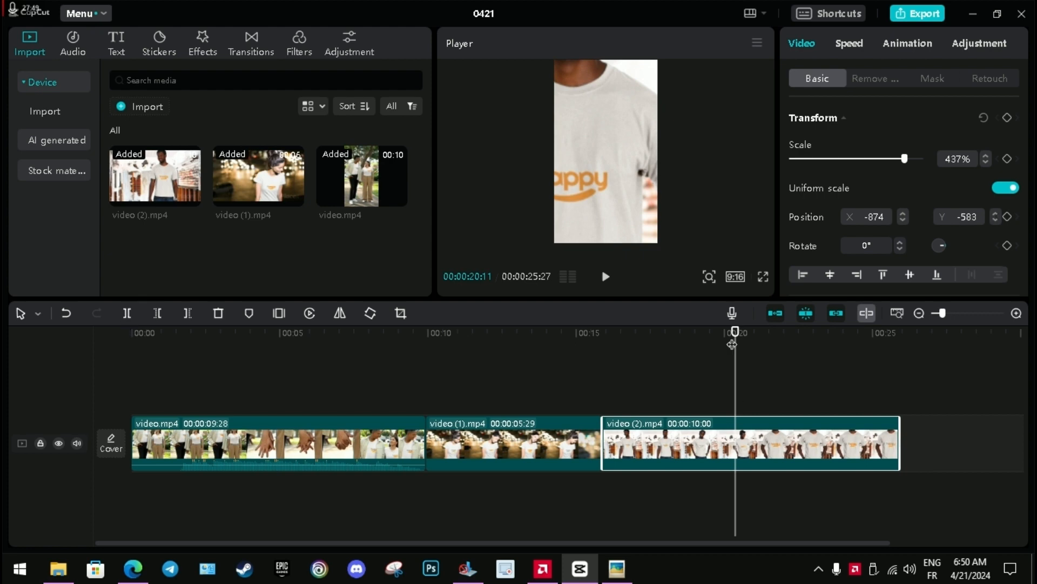
click(126, 313)
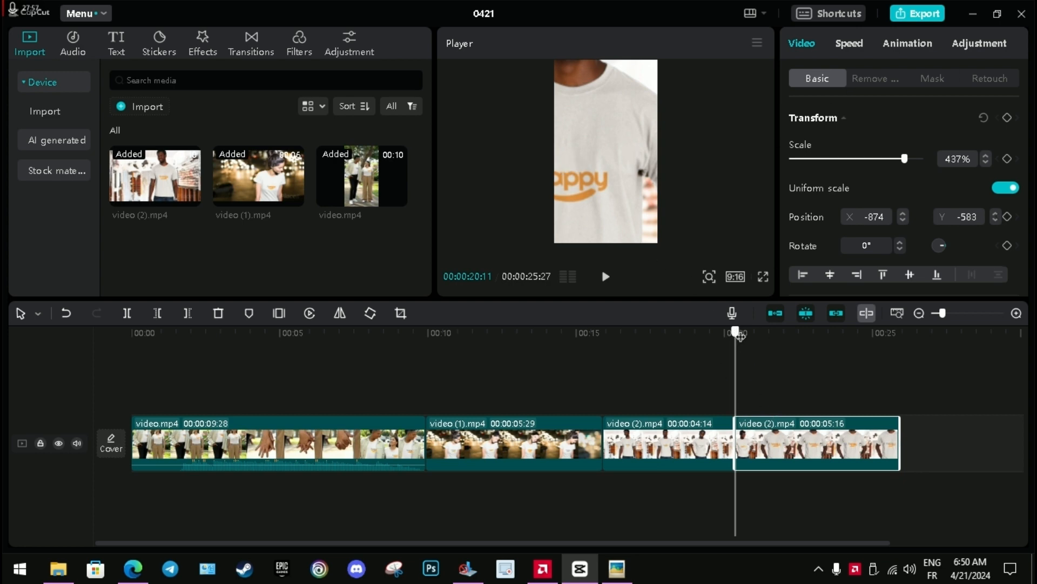
drag(734, 332, 747, 332)
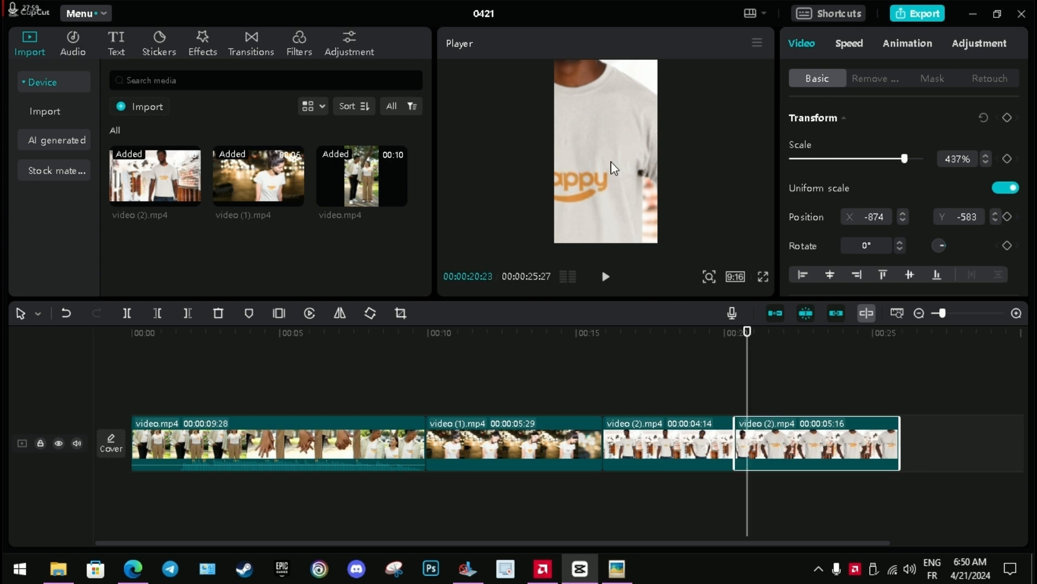
drag(594, 160, 625, 174)
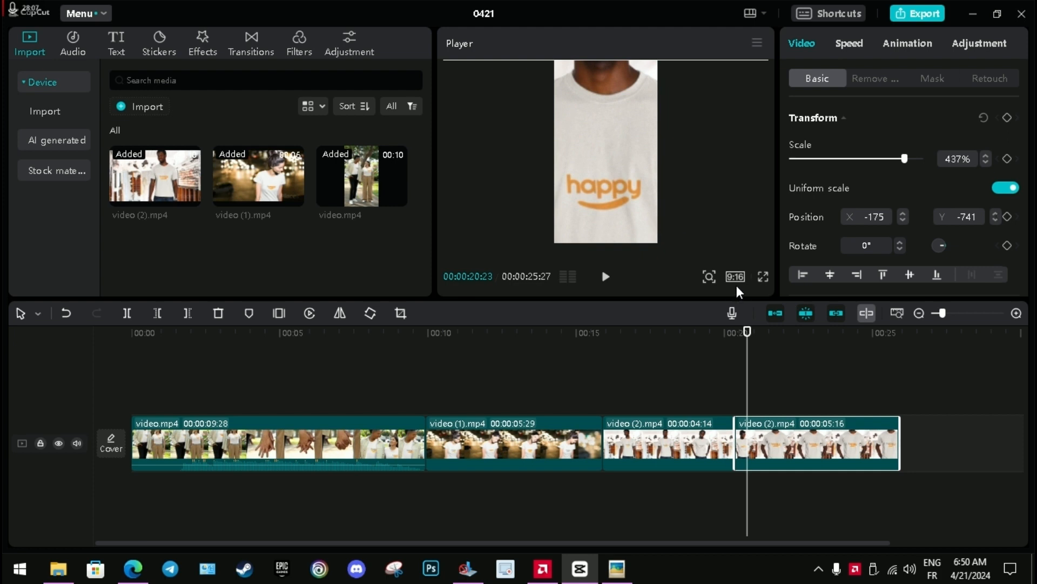
drag(904, 159, 878, 159)
drag(626, 158, 631, 149)
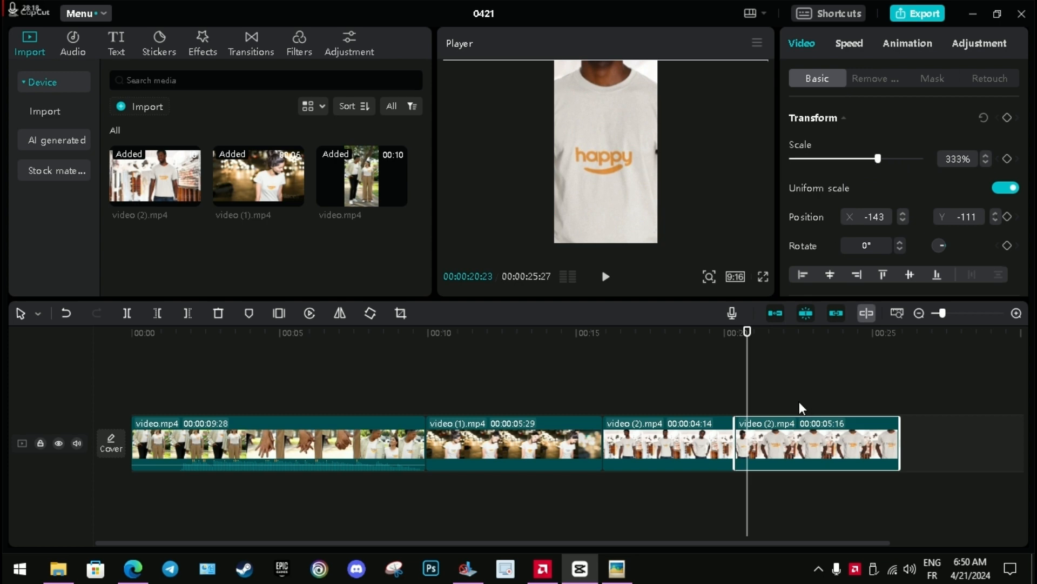
Play the timeline across the video (2).mp4 split to check the reframed second part.
click(668, 336)
key(space)
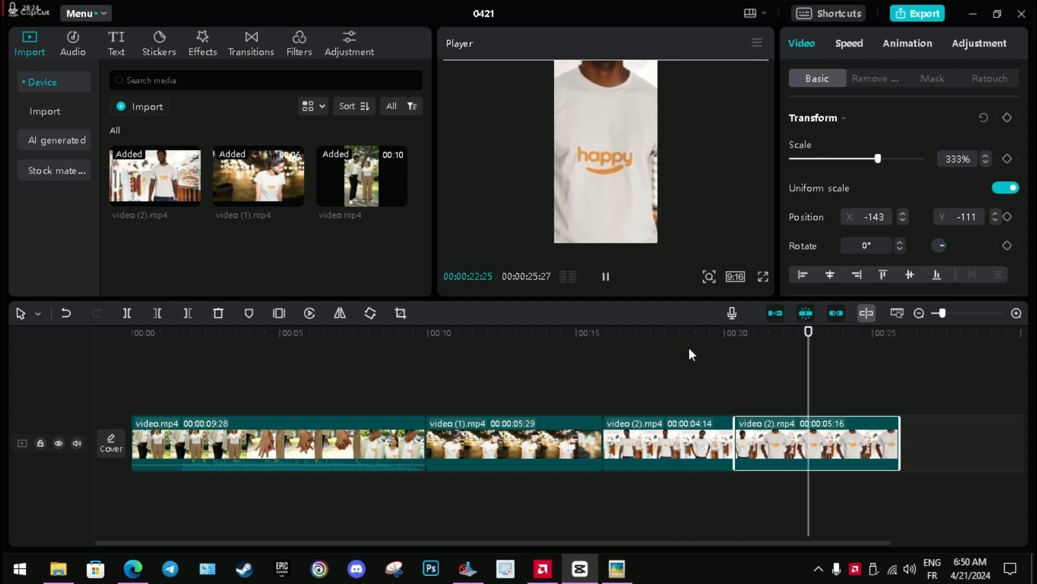
key(space)
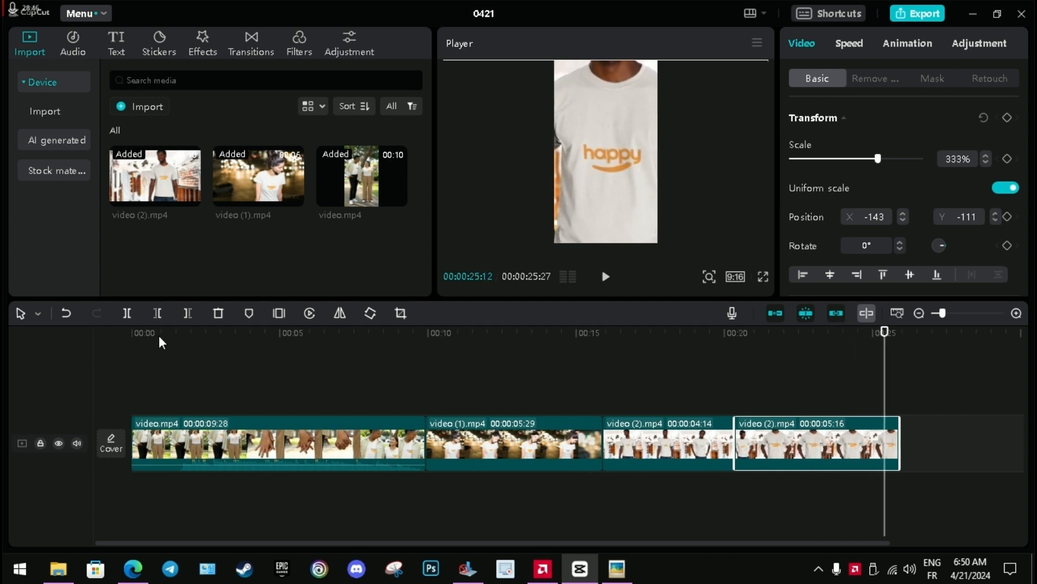
Download the Vlog track "Best for video background music Chill Trap Hip Hop" and add it at the start of the timeline.
drag(159, 335, 131, 336)
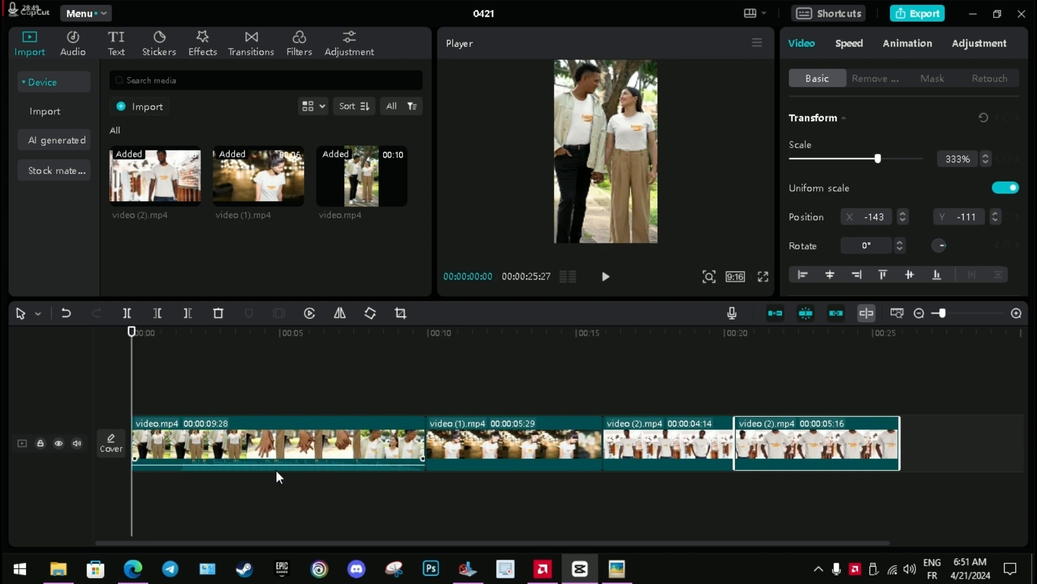
click(276, 468)
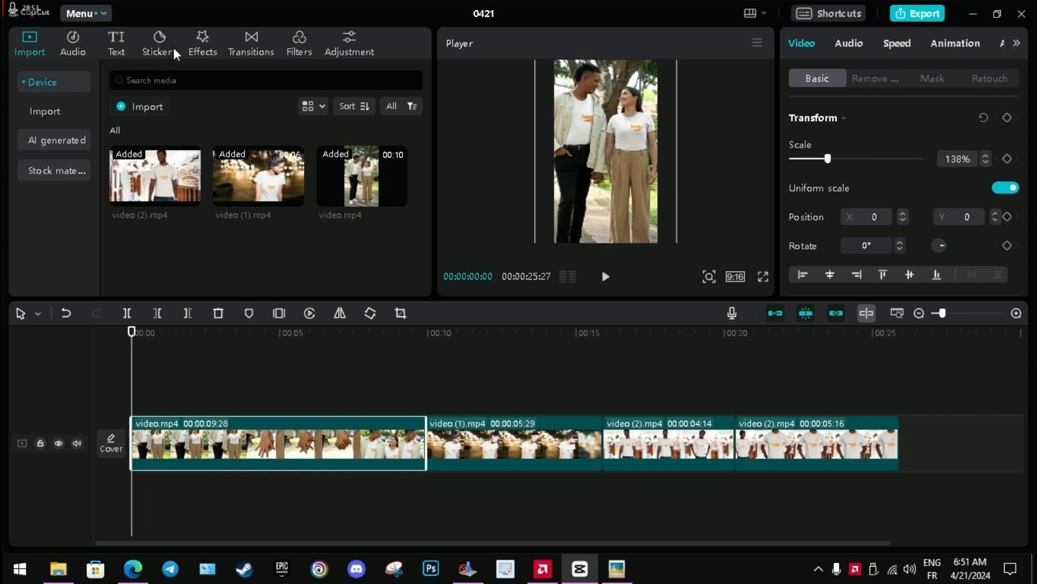
click(73, 42)
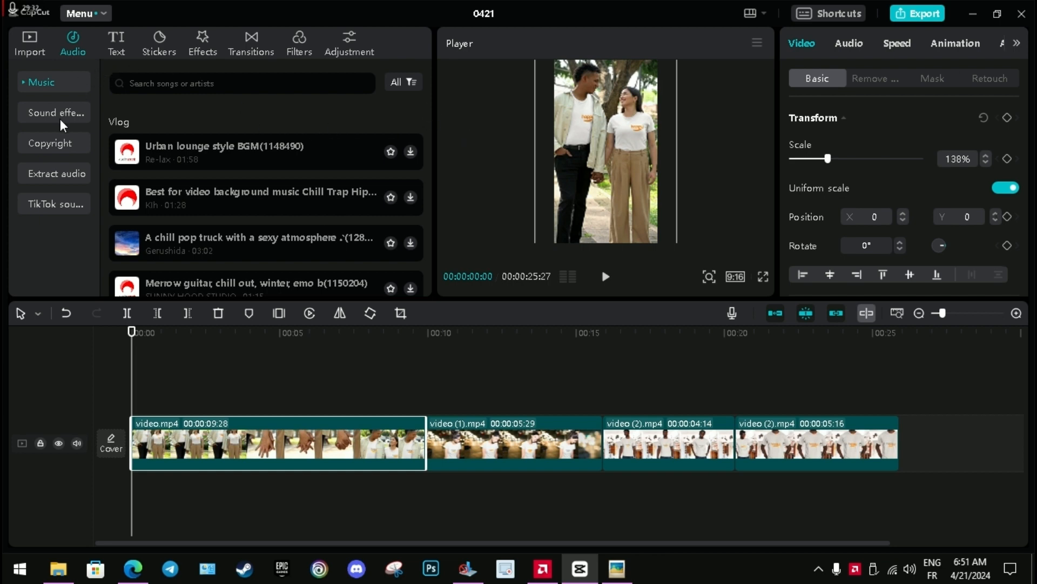
click(410, 196)
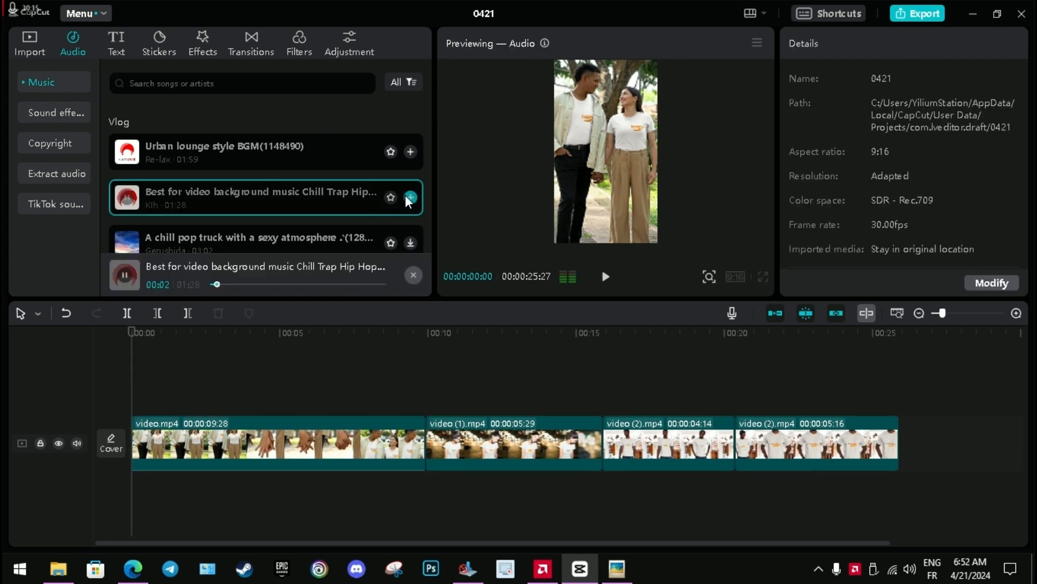
click(410, 198)
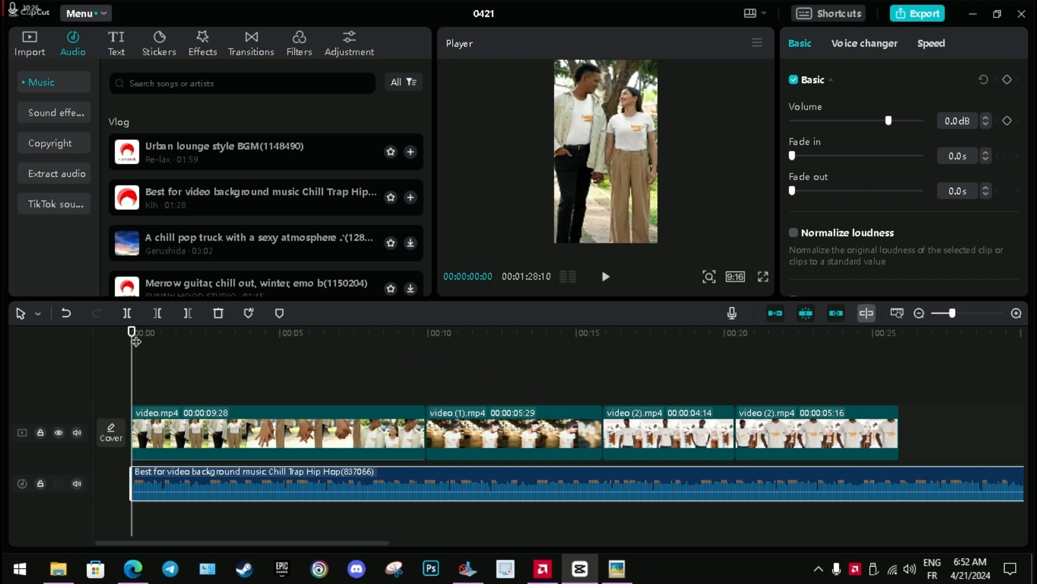
Split the music track at 00:00:25:27, where the last video clip ends, and delete the excess audio.
drag(135, 340, 900, 422)
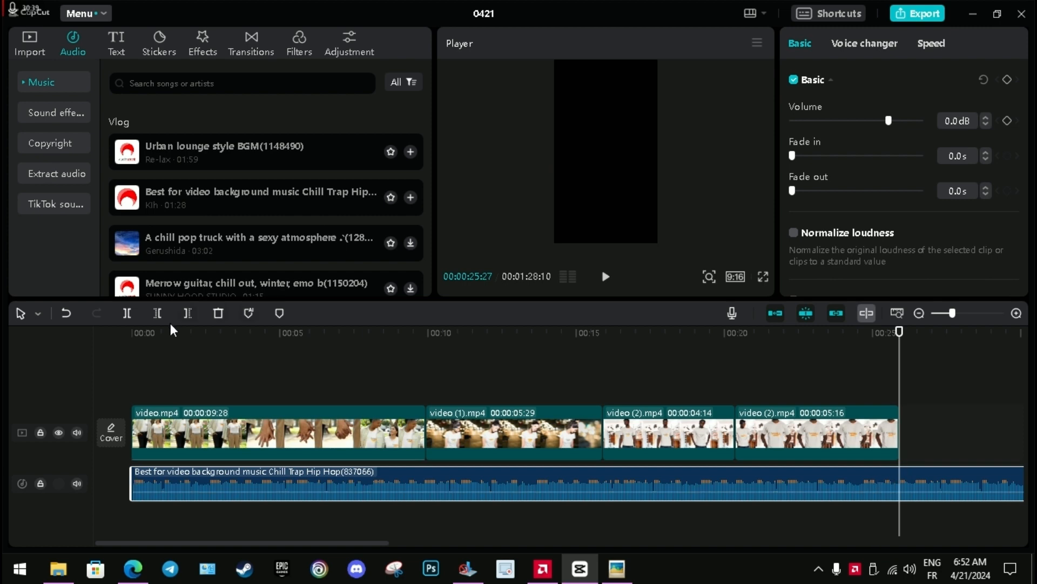
click(126, 312)
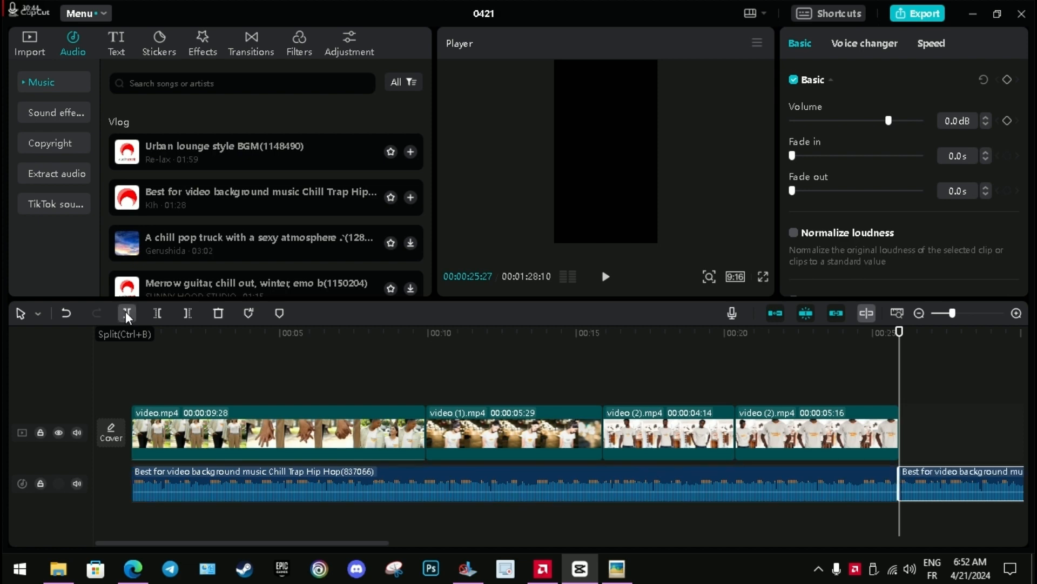
right_click(961, 469)
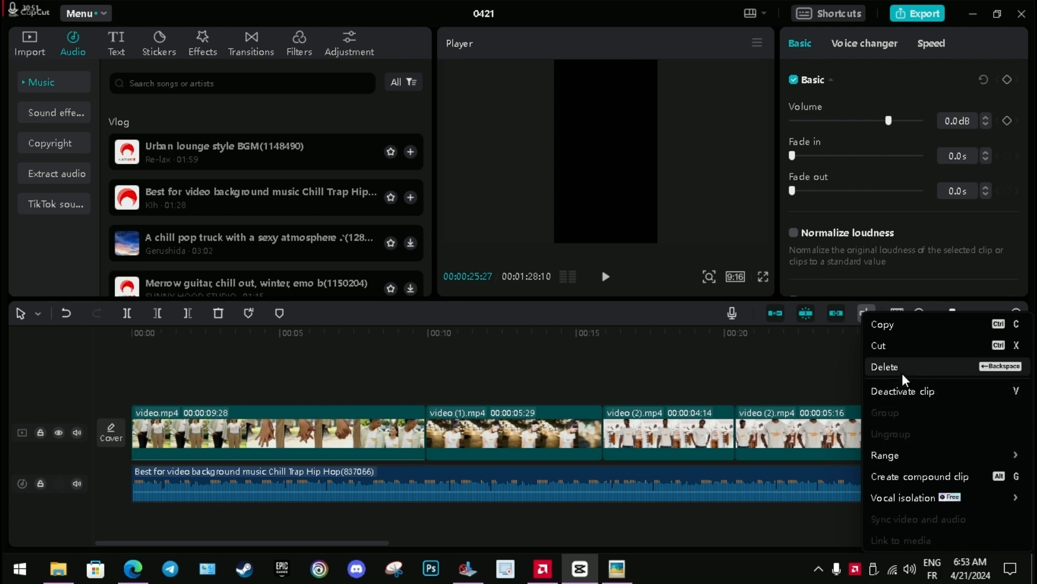
click(936, 365)
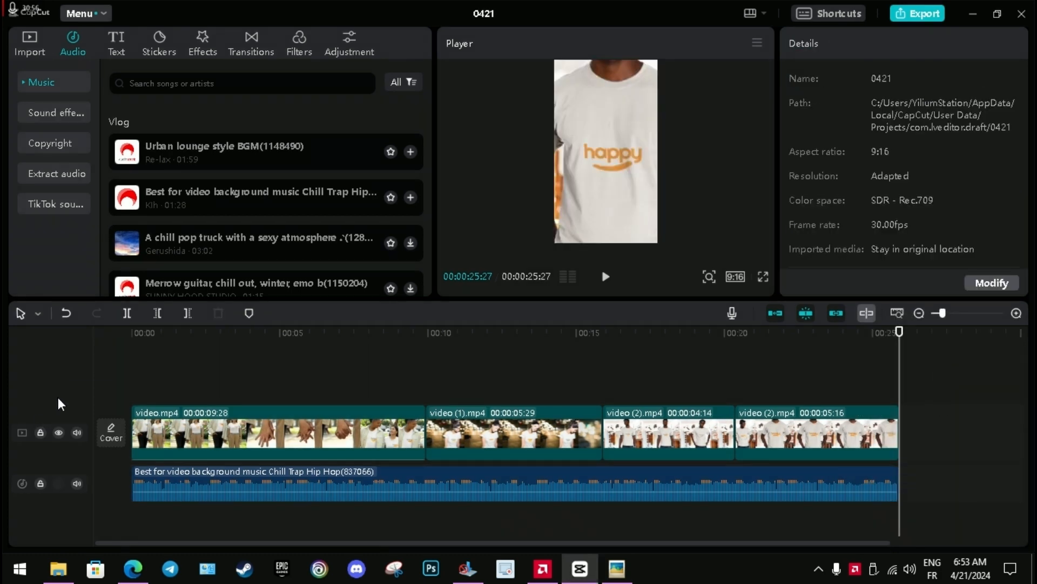
Play the whole video with its music from the start, including in full-screen preview.
click(132, 333)
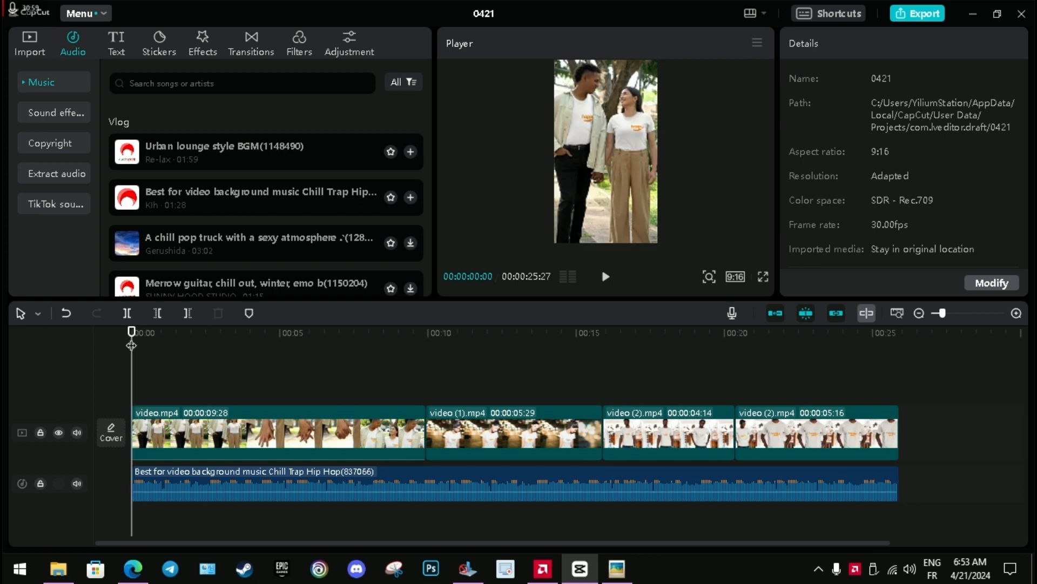
key(space)
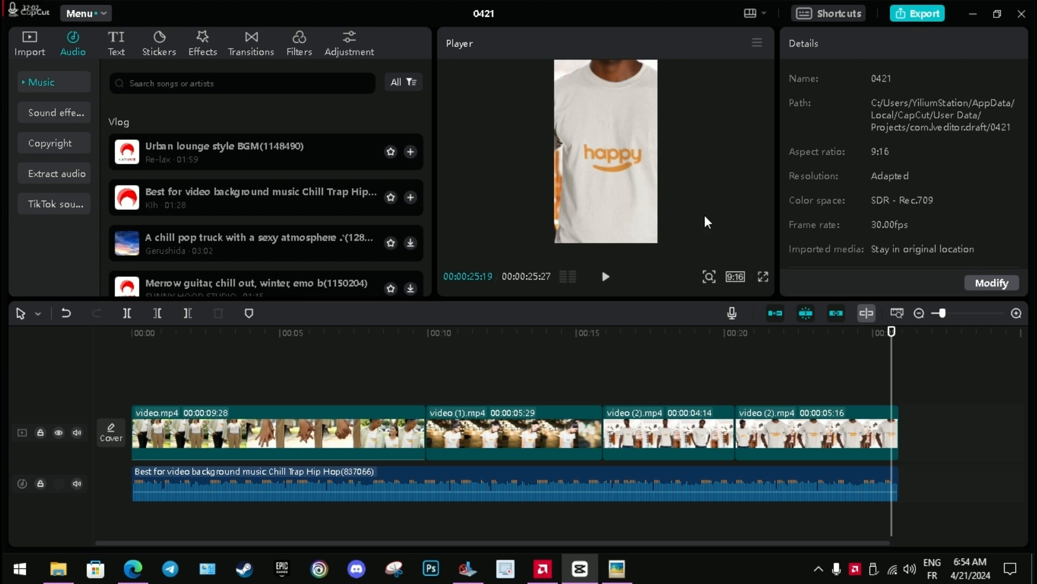
click(763, 278)
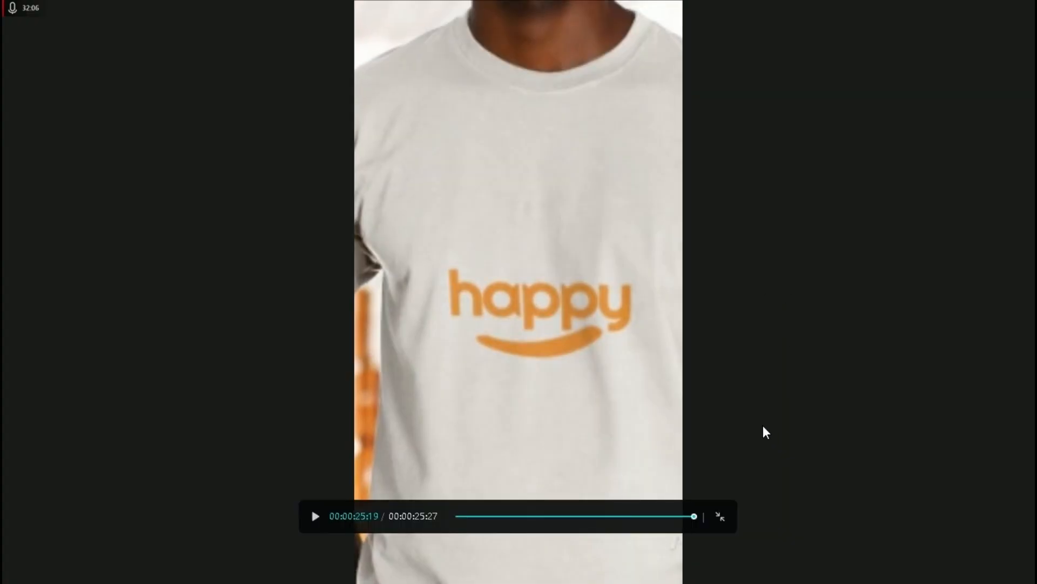
click(315, 518)
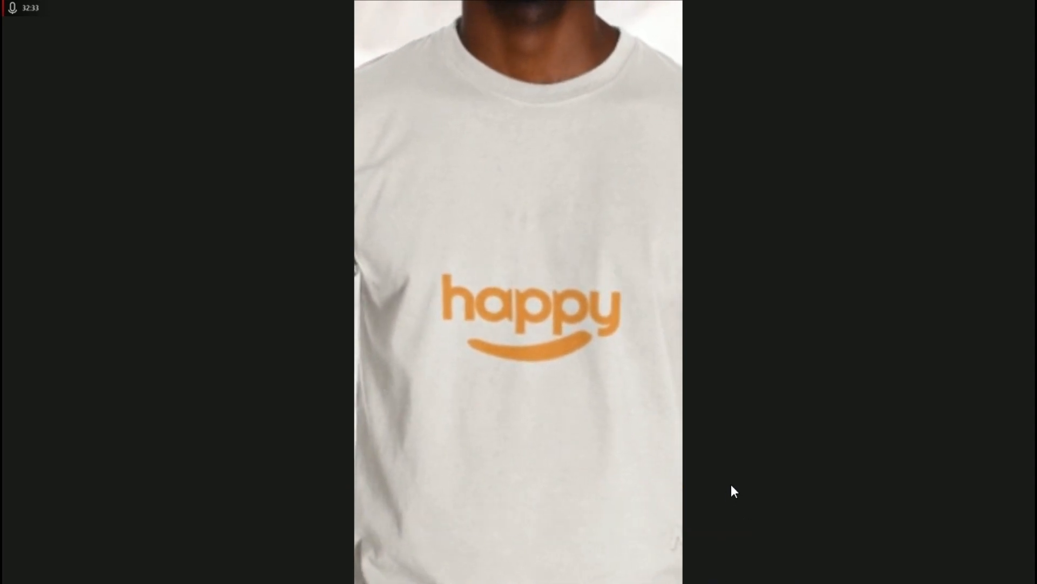
click(722, 515)
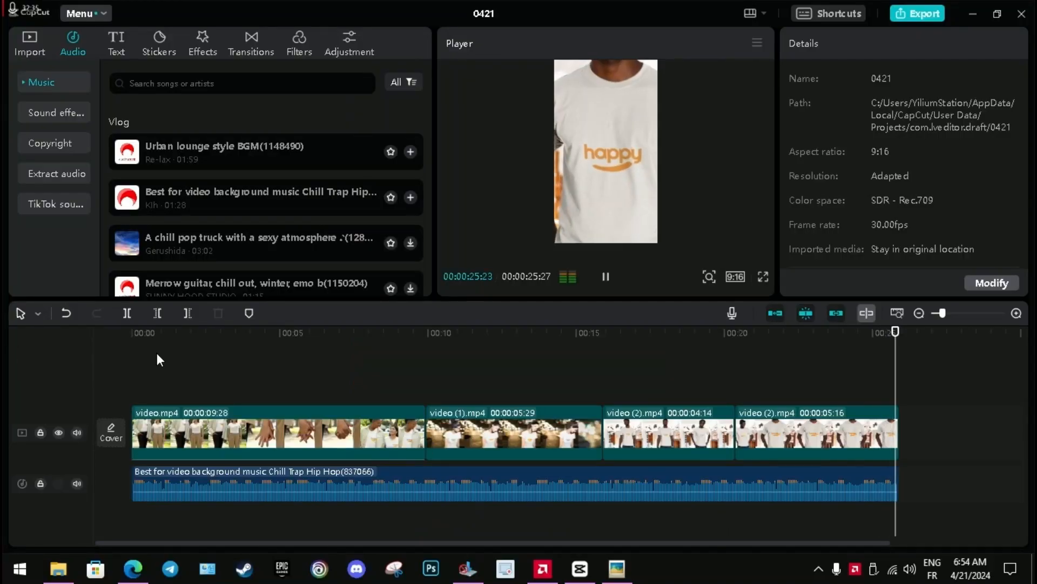
Split the video.mp4 clip at 00:00:06:13, where the shot of the couple's shirts begins.
drag(153, 334, 336, 414)
key(Left)
key(Left)
key(Left)
key(Left)
key(Left)
key(Left)
key(Left)
key(Left)
key(Left)
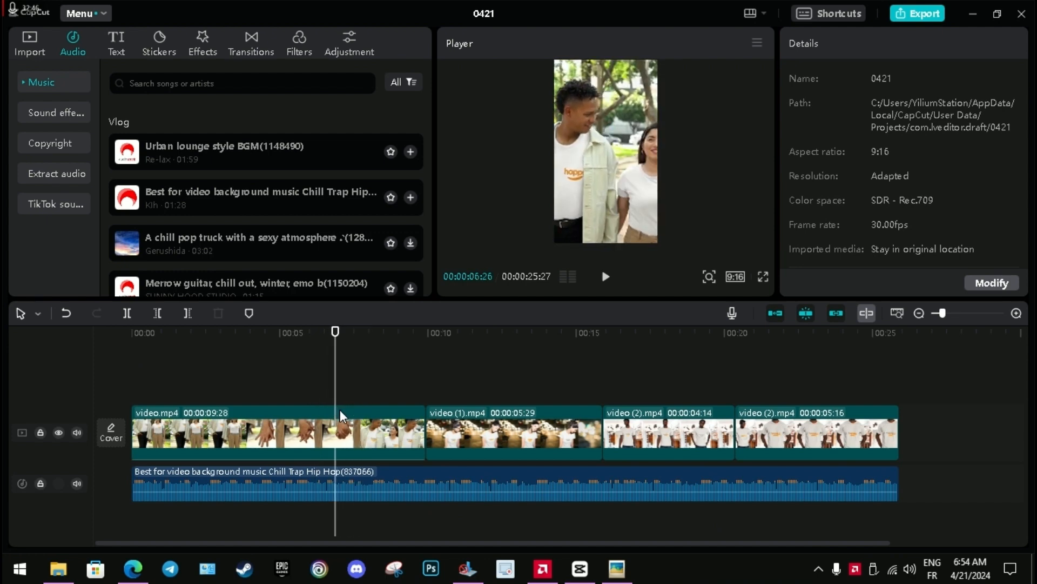
key(Left)
key(Left)
key(Left)
key(Left)
key(Left)
key(Left)
key(Left)
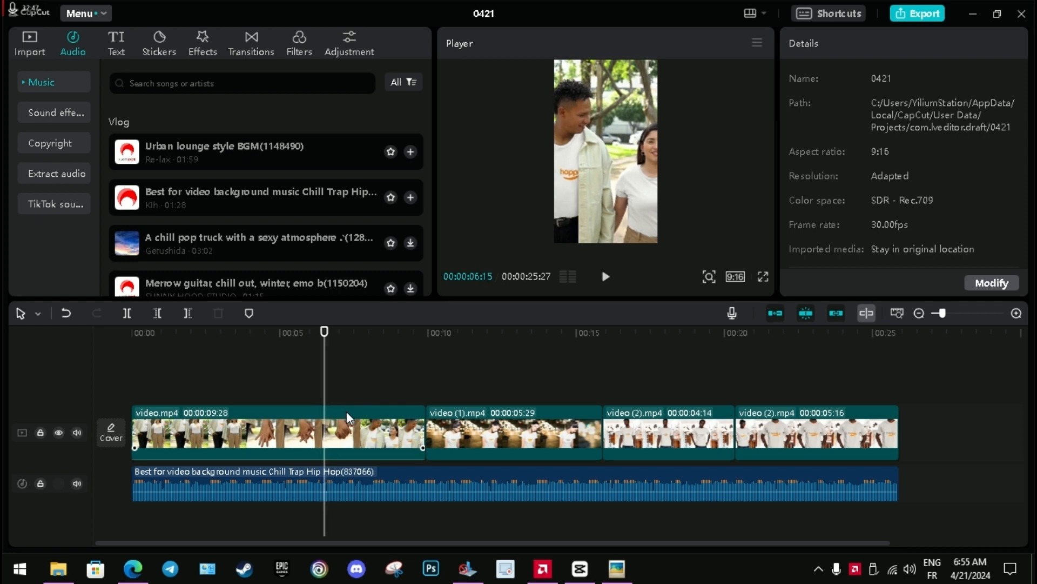
key(Right)
key(Right)
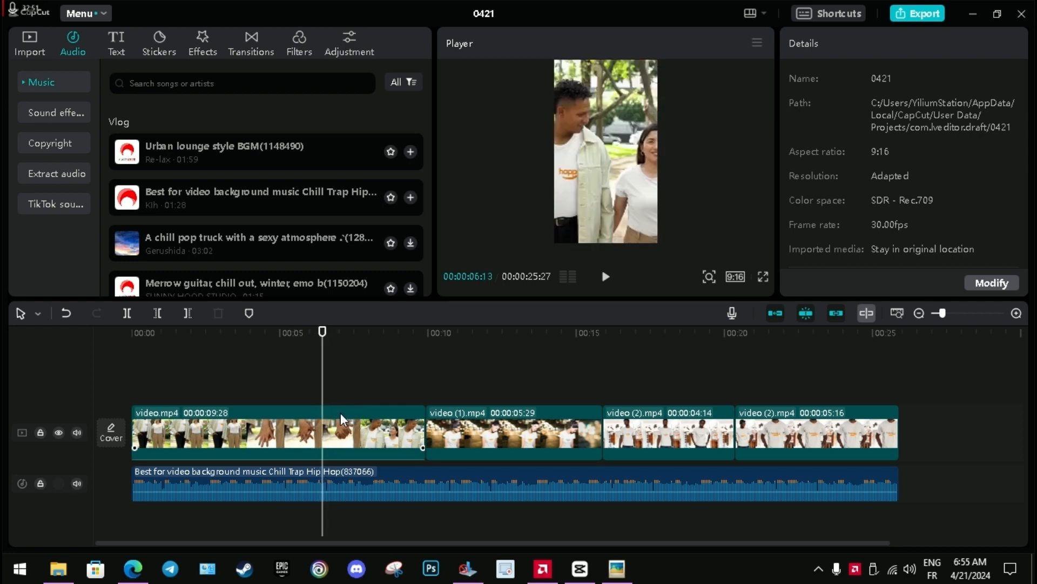
click(343, 421)
click(127, 314)
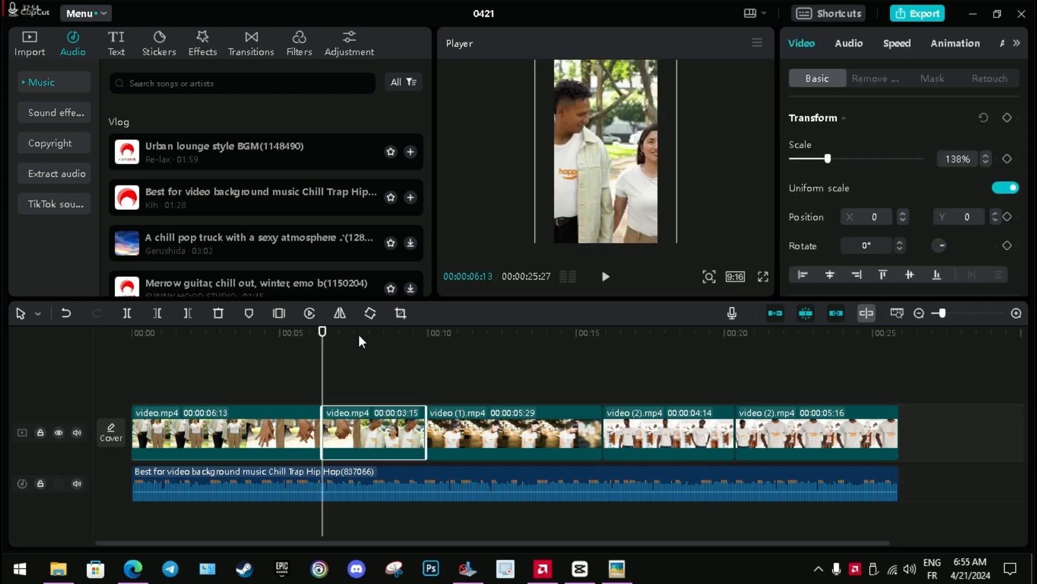
Reposition the second part of video.mp4 to X -299, Y 0 to bring the woman's shirt logo into frame.
key(space)
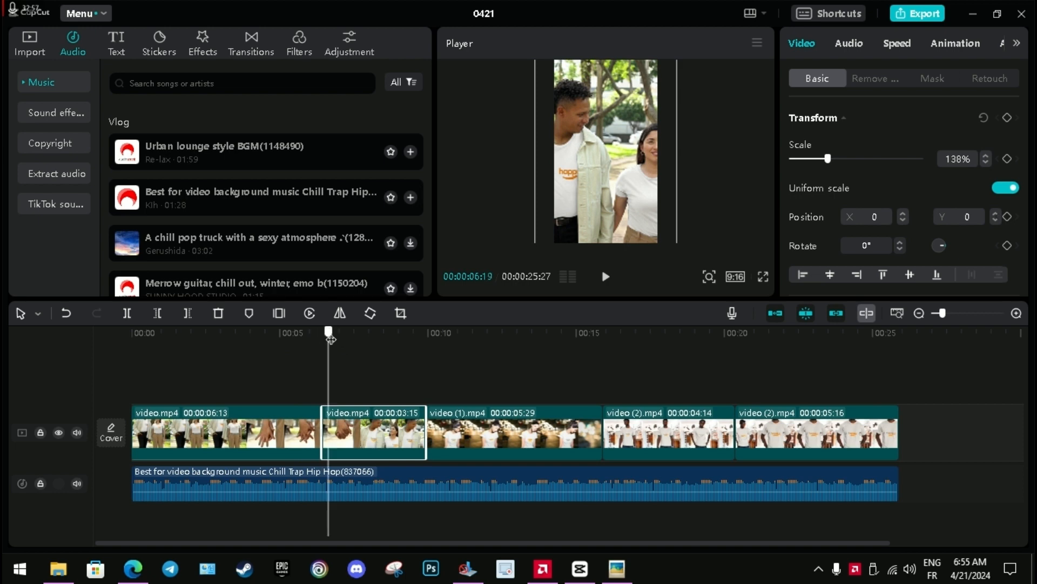
drag(627, 208, 617, 208)
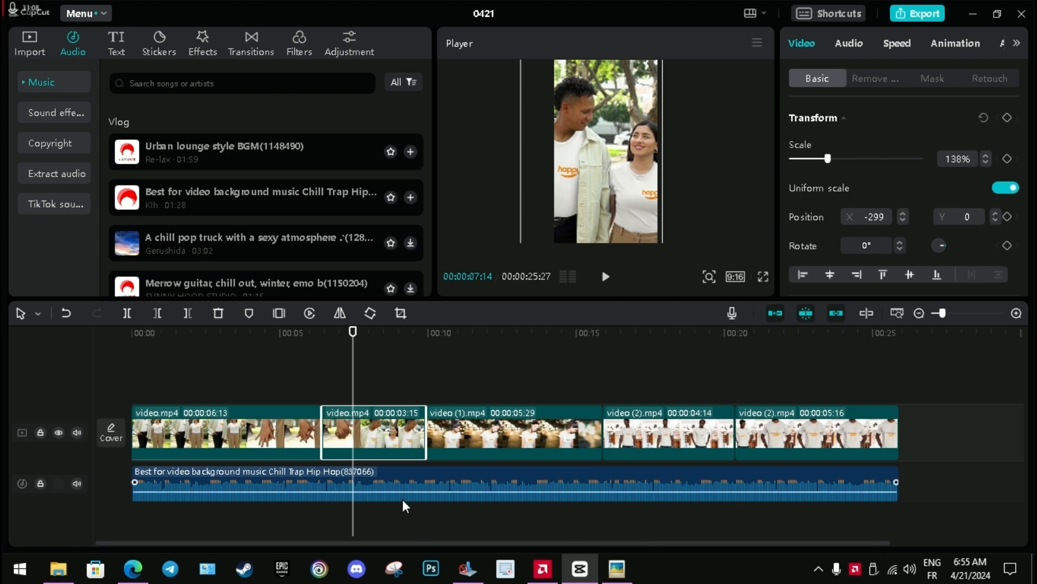
click(234, 383)
click(220, 417)
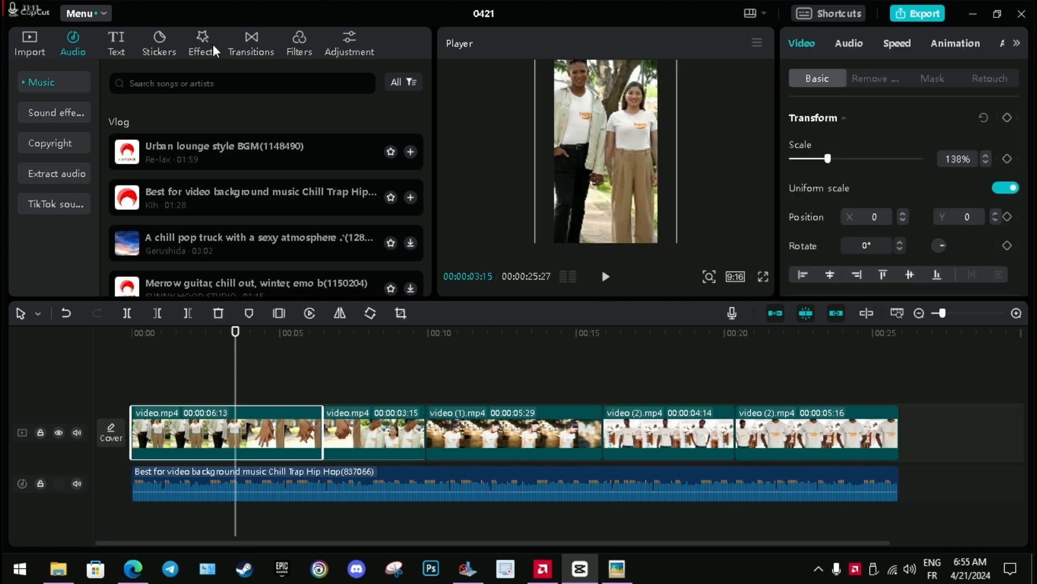
Add the Blue Lines transition from the MG category at the cut between video.mp4 and video (1).mp4.
click(325, 339)
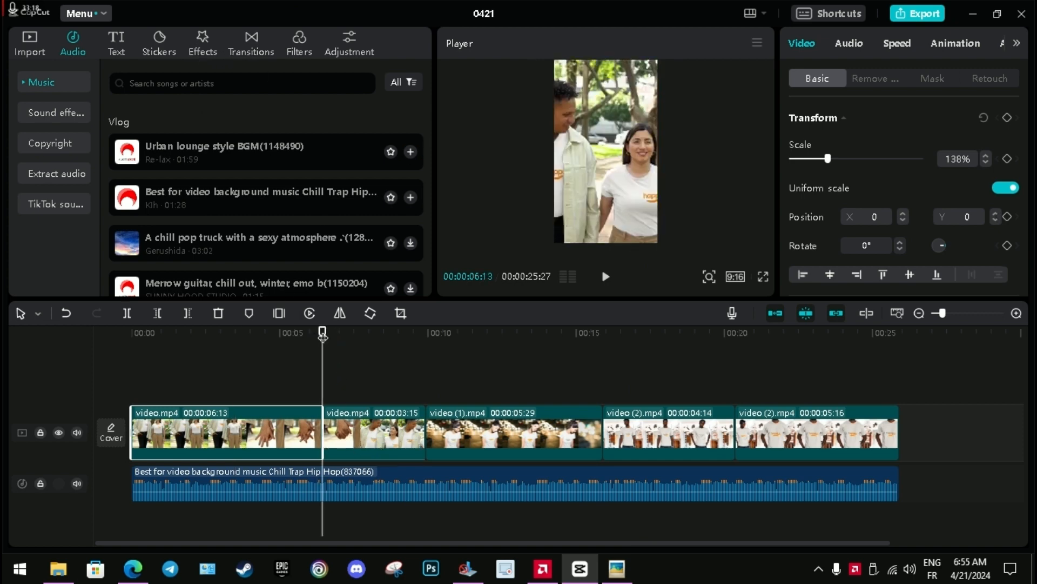
drag(323, 334, 429, 366)
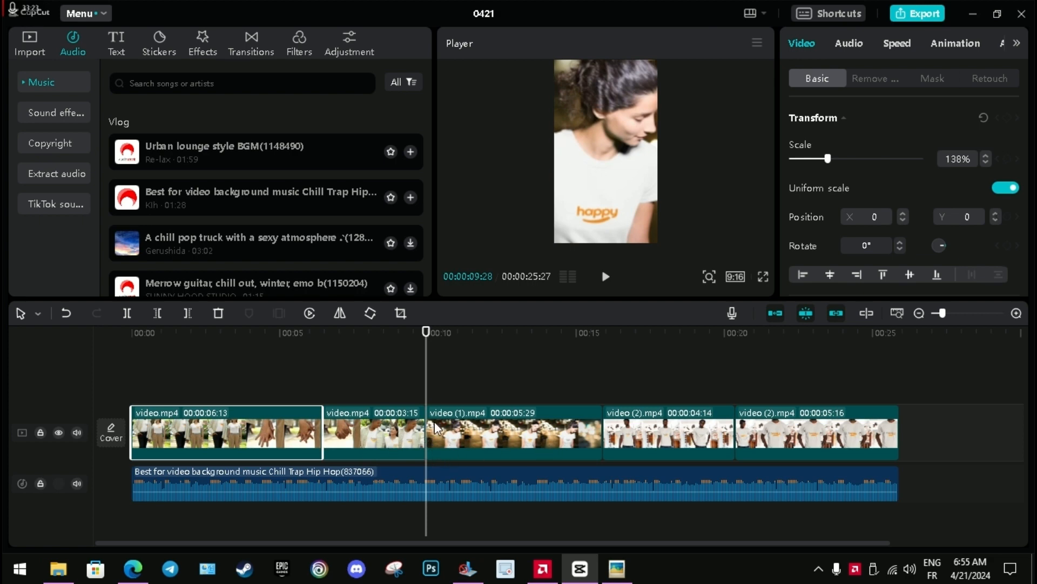
click(253, 49)
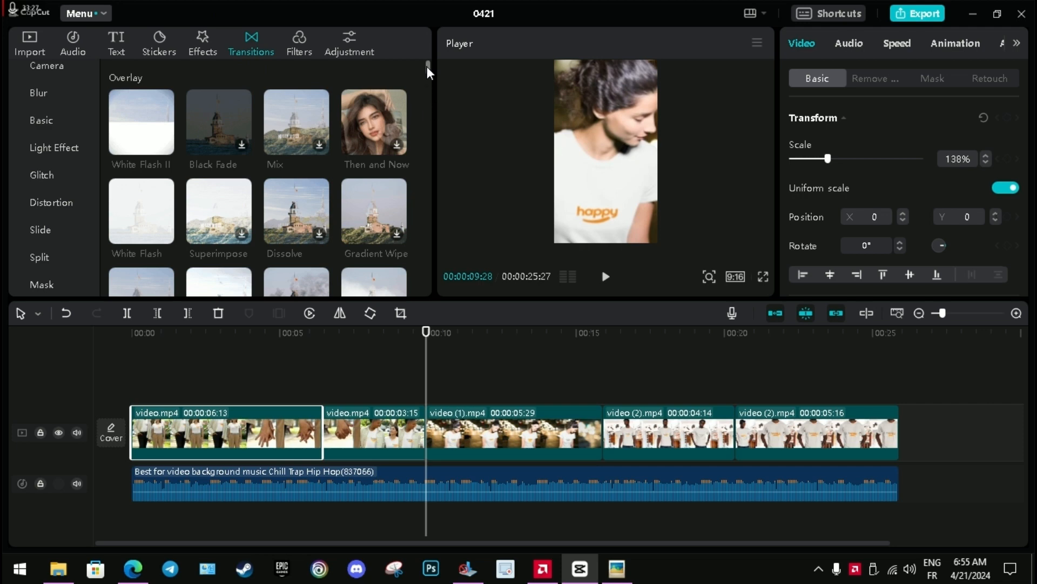
scroll(428, 76, down, 3)
scroll(49, 221, up, 1)
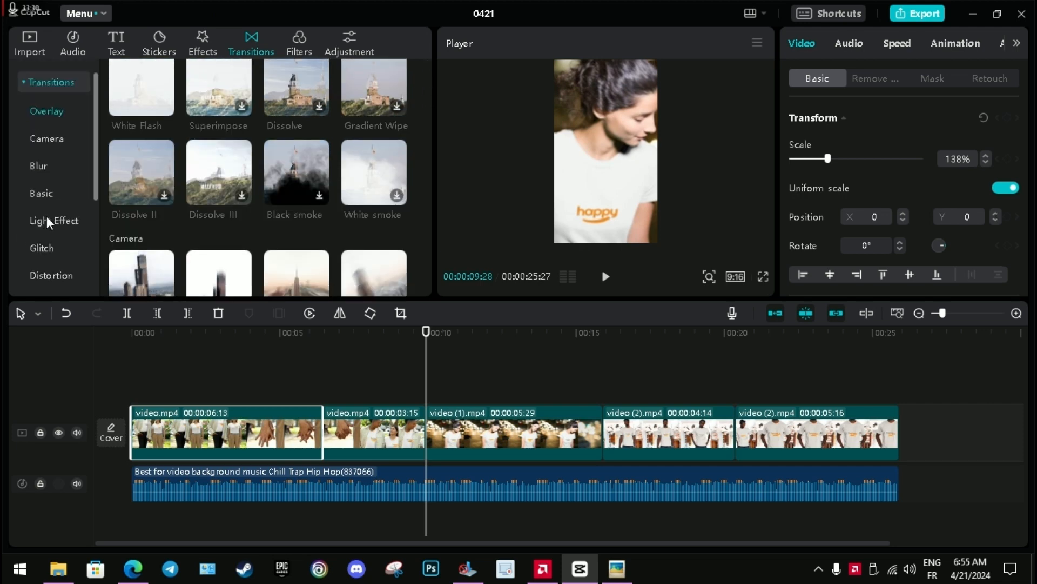
scroll(49, 221, down, 3)
click(39, 248)
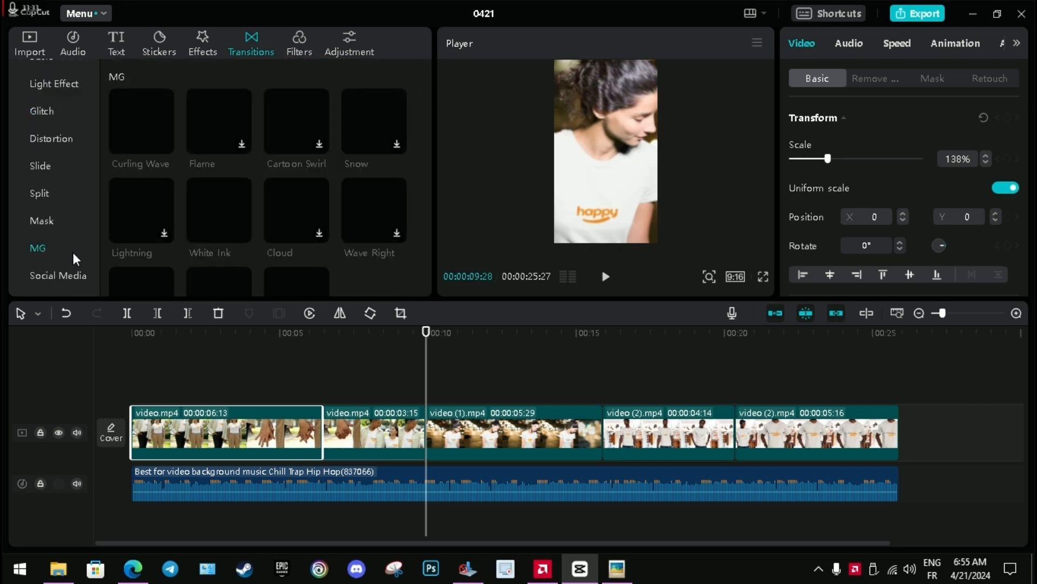
scroll(295, 270, down, 1)
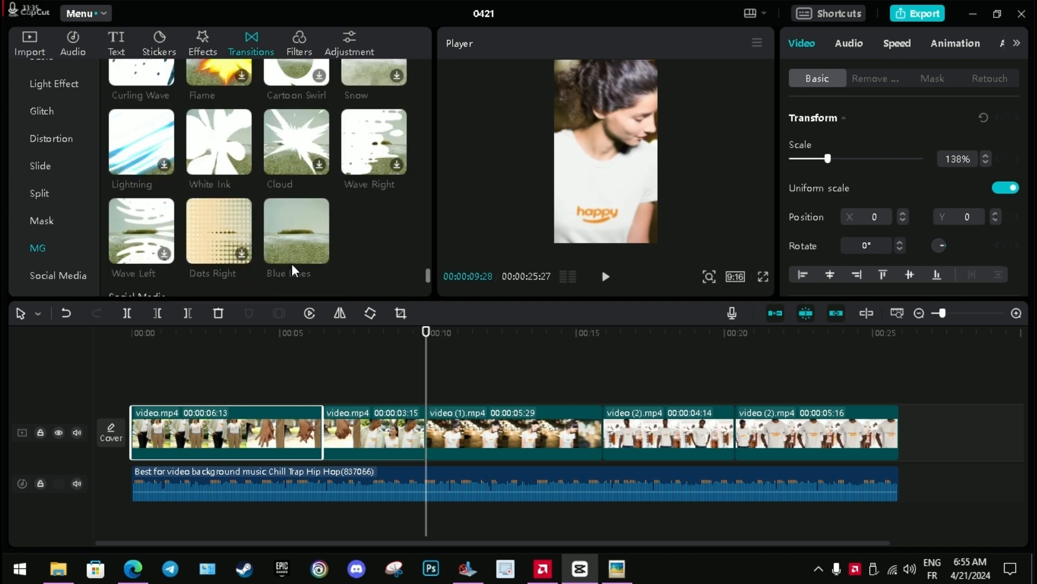
click(320, 254)
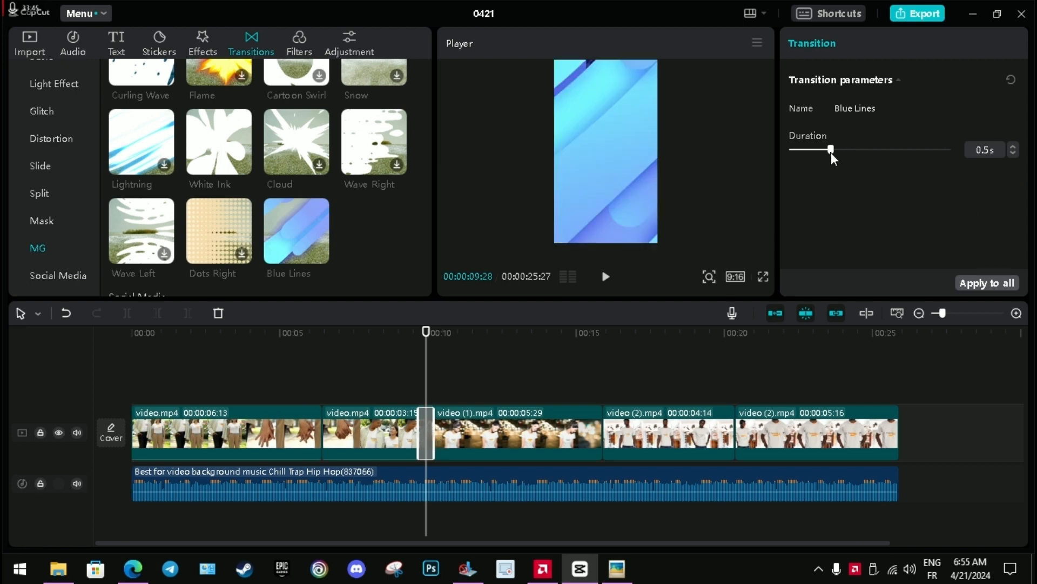
Set the Blue Lines transition's duration to 1.0 s and play it back across the cut.
drag(832, 154, 878, 163)
click(402, 332)
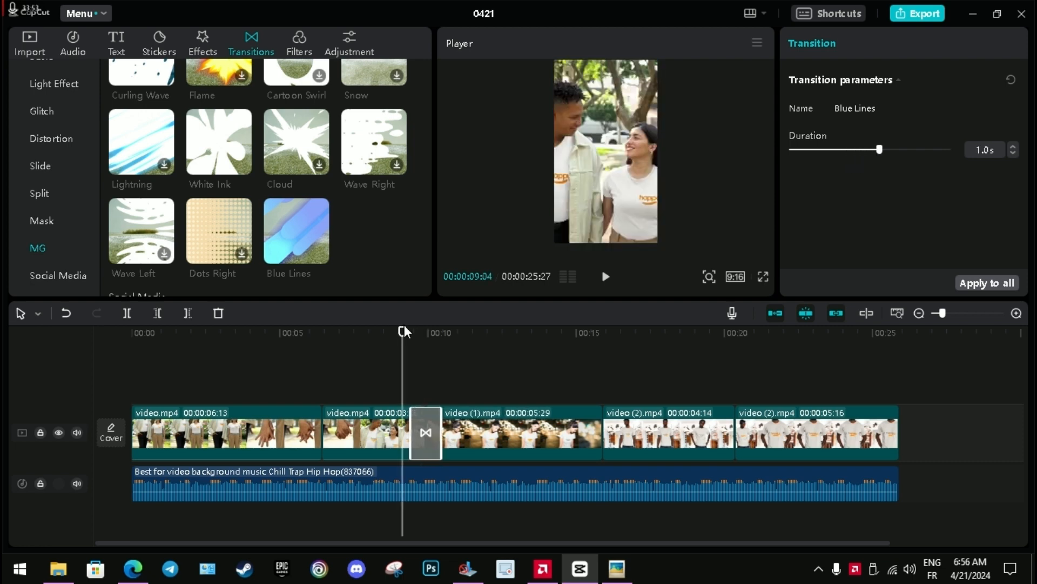
key(space)
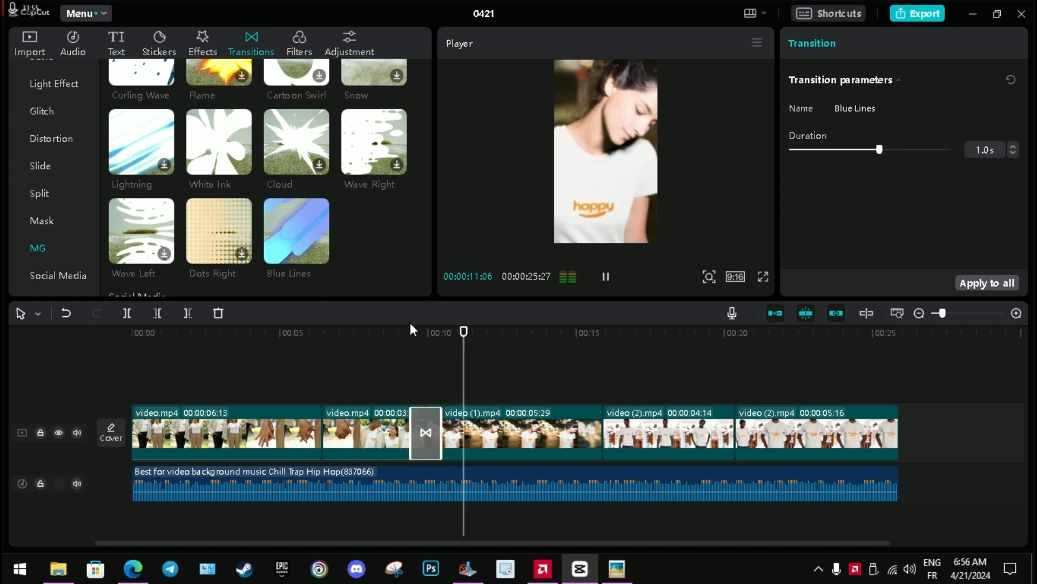
key(space)
Apply the Blue Lines transition to all cuts, removing it from the splits within video.mp4 and video (2).mp4.
drag(466, 331, 602, 369)
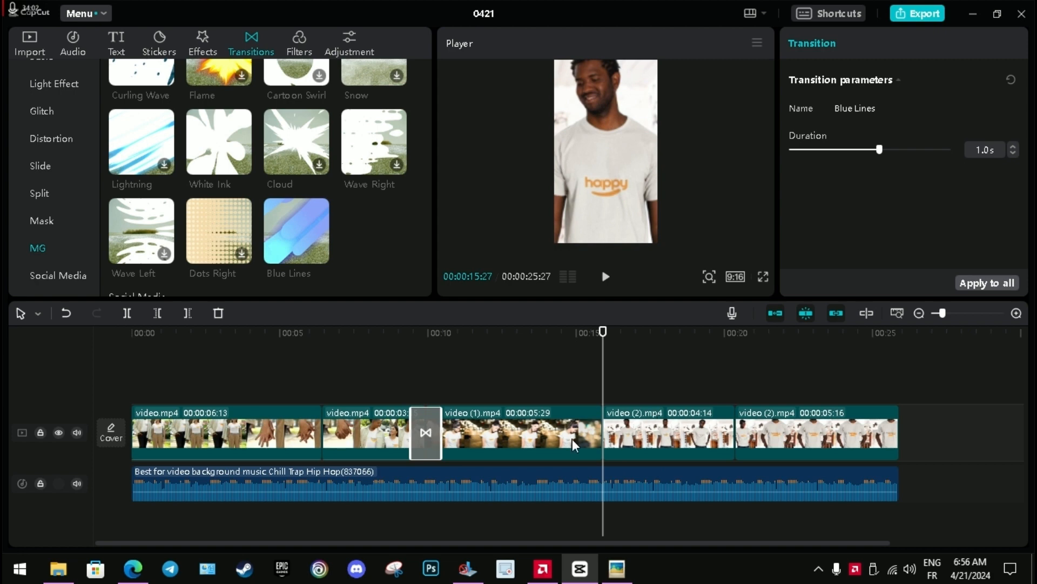
click(993, 289)
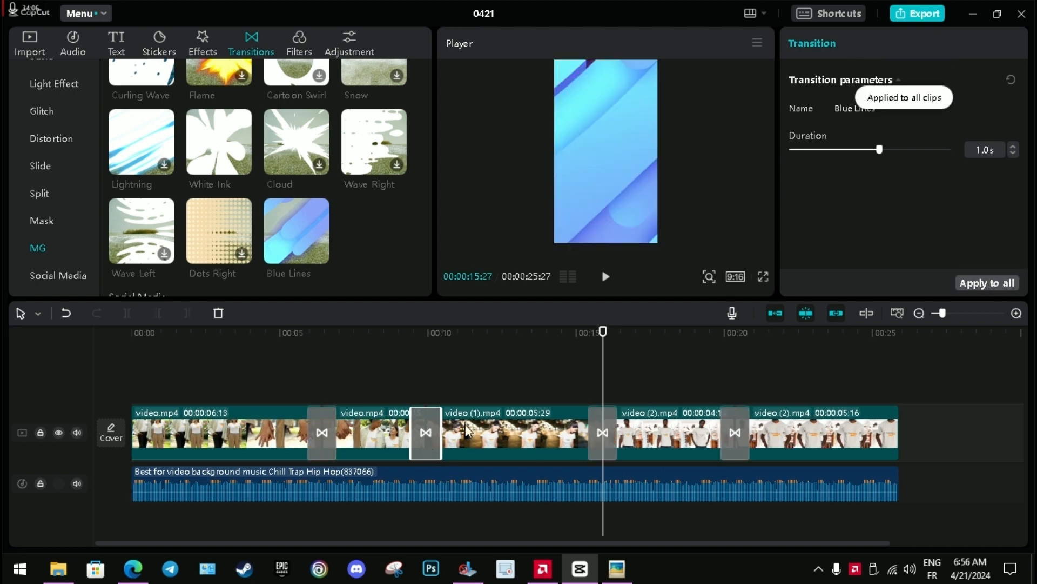
click(328, 431)
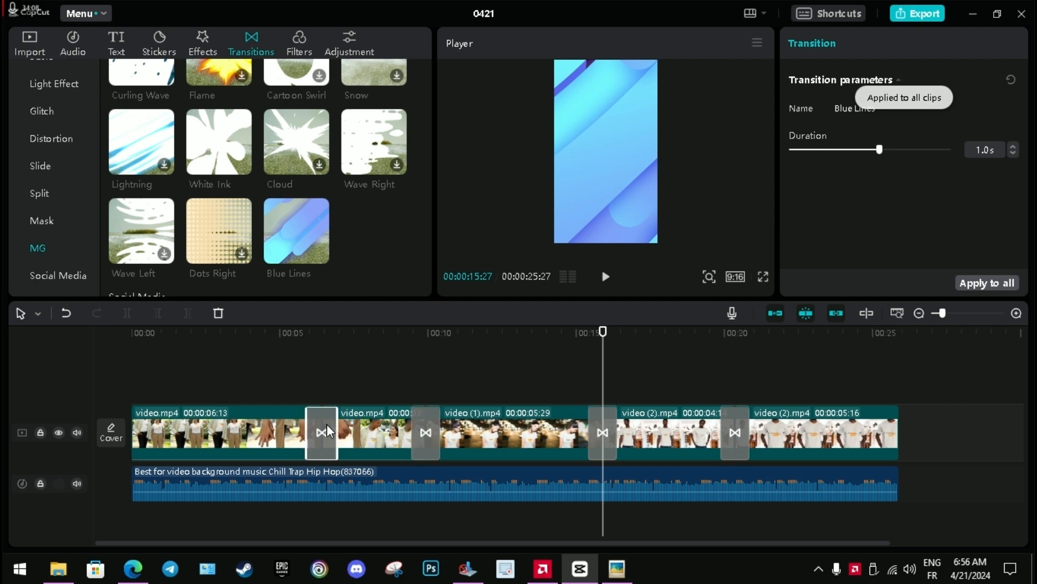
key(Delete)
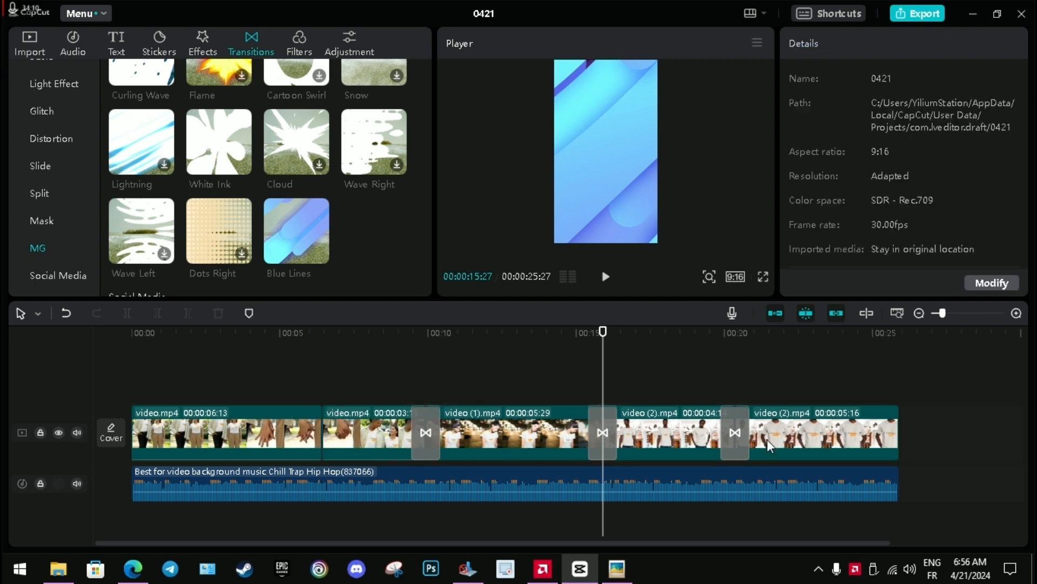
click(745, 424)
key(Delete)
Play back the transitions on both sides of the video (1).mp4 clip.
click(398, 335)
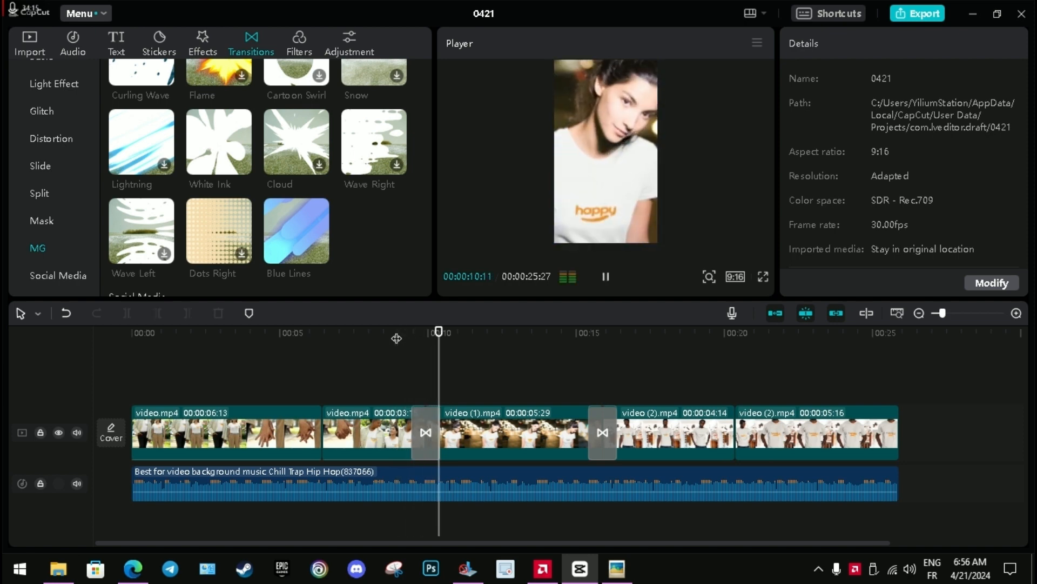
click(574, 344)
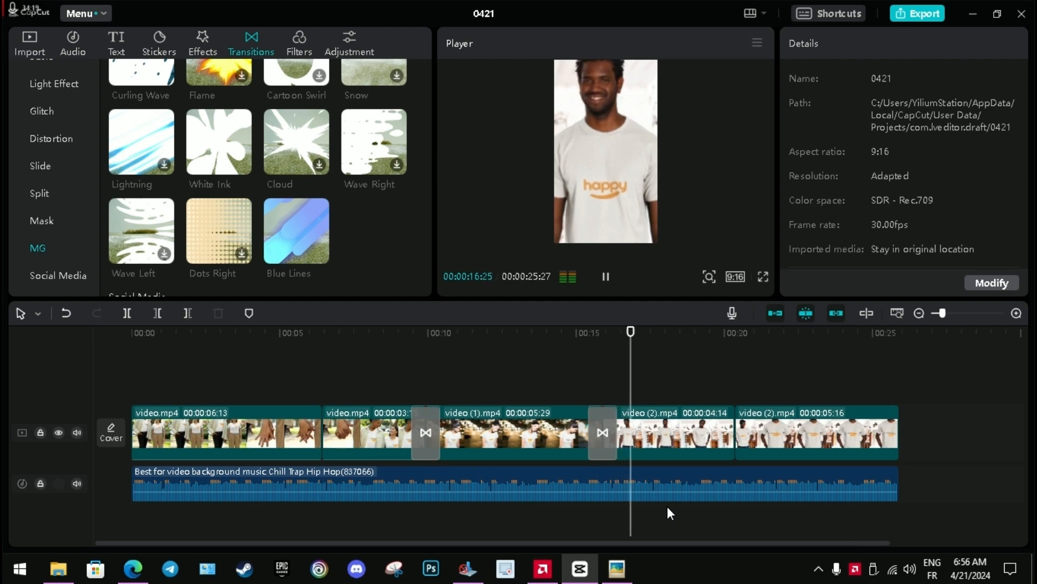
key(space)
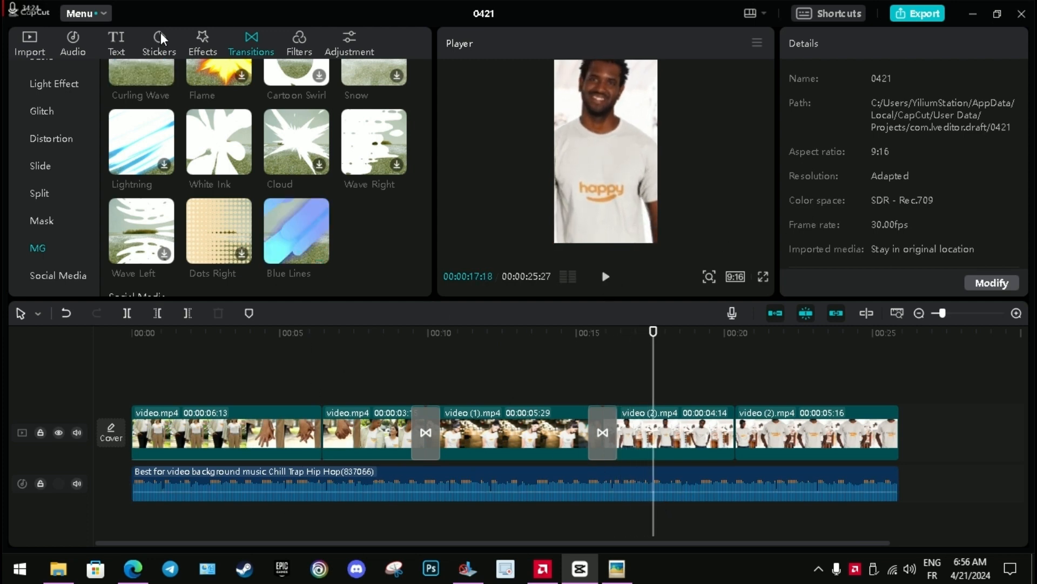
Add the By the Fireplace effect from the Spark category over the entire video and preview it from the start.
click(198, 47)
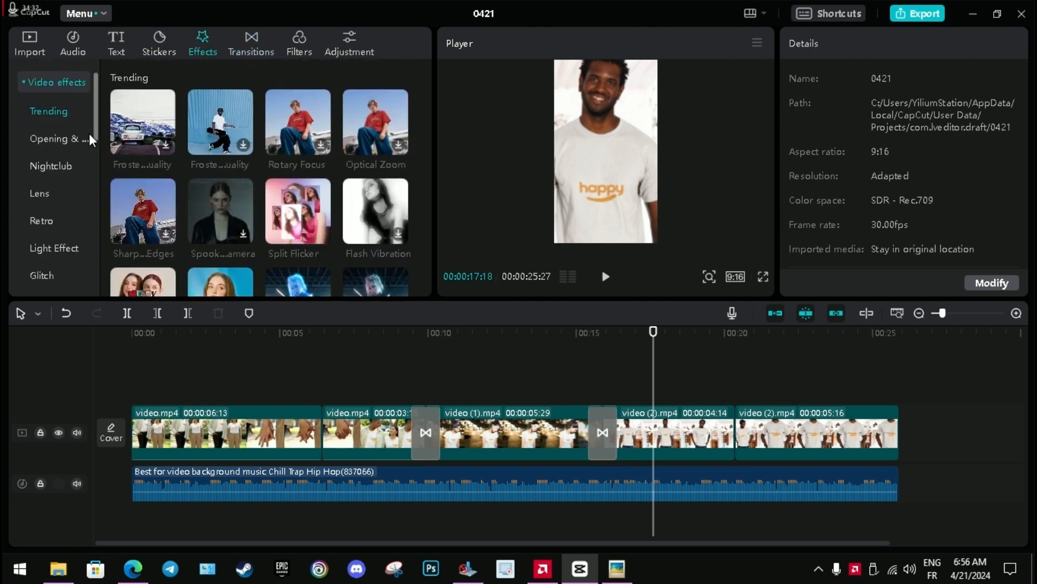
click(52, 249)
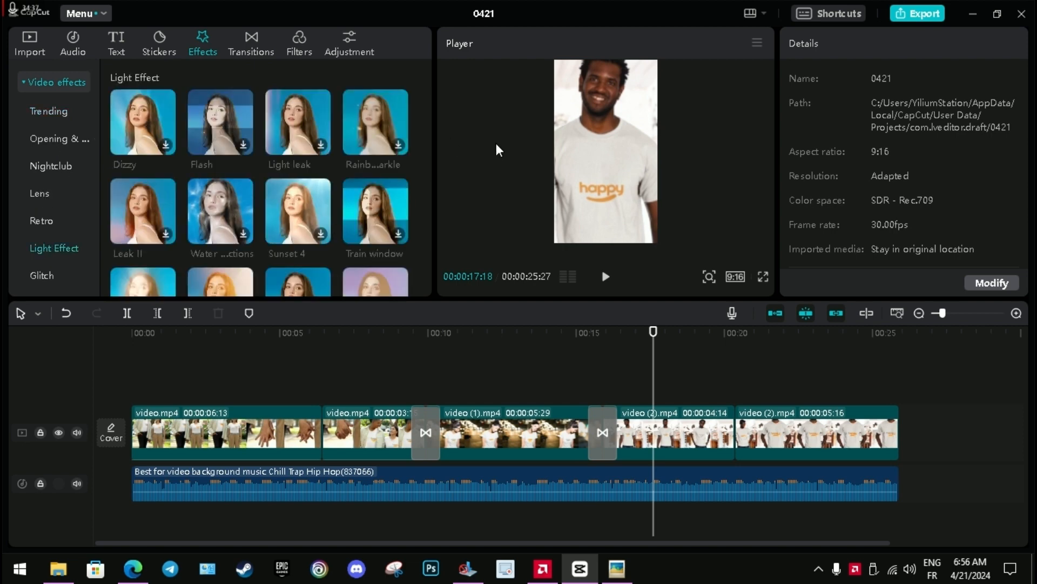
scroll(346, 178, up, 3)
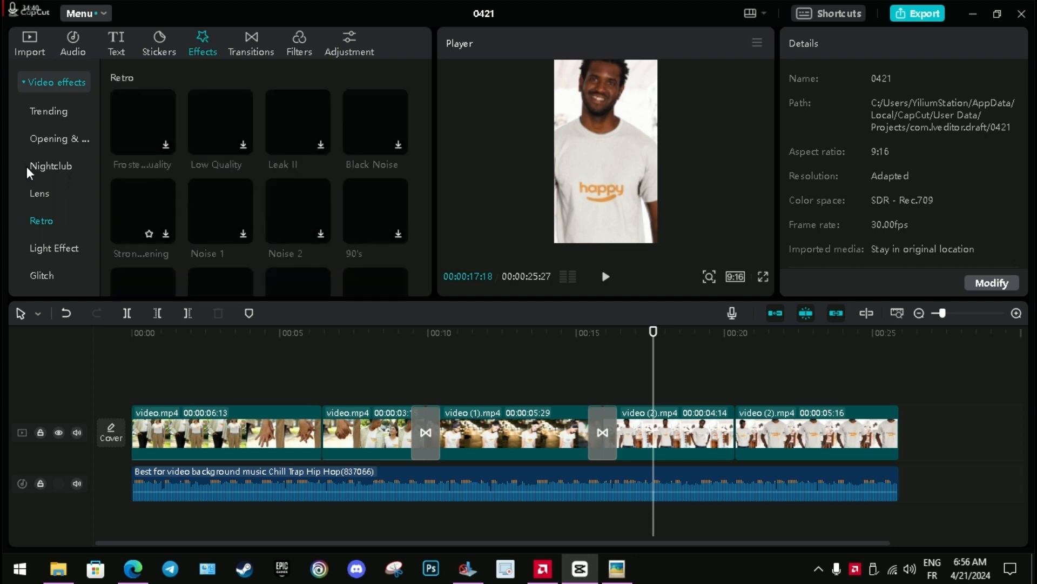
click(48, 196)
click(54, 140)
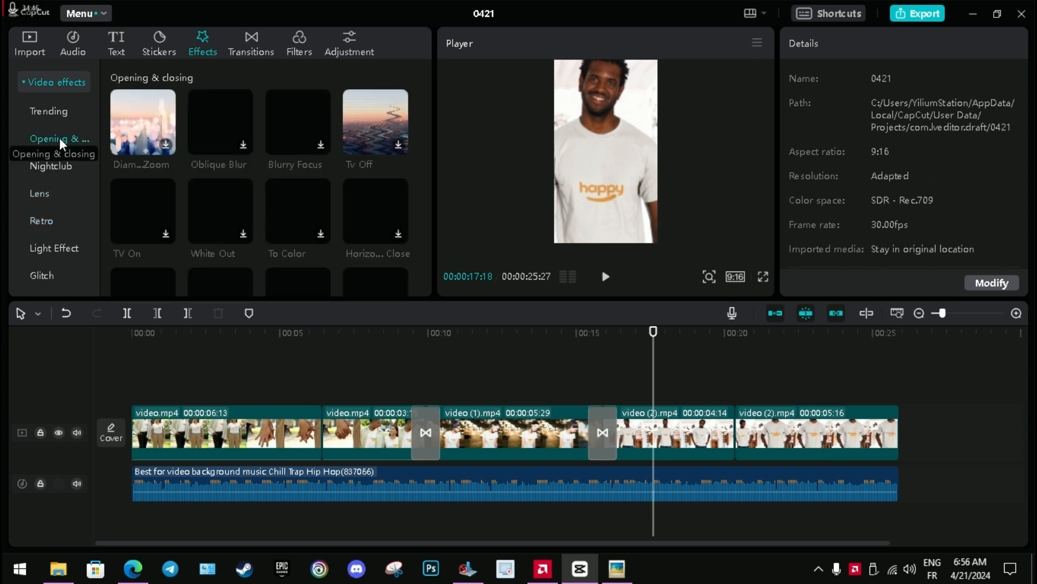
click(72, 248)
scroll(48, 238, down, 3)
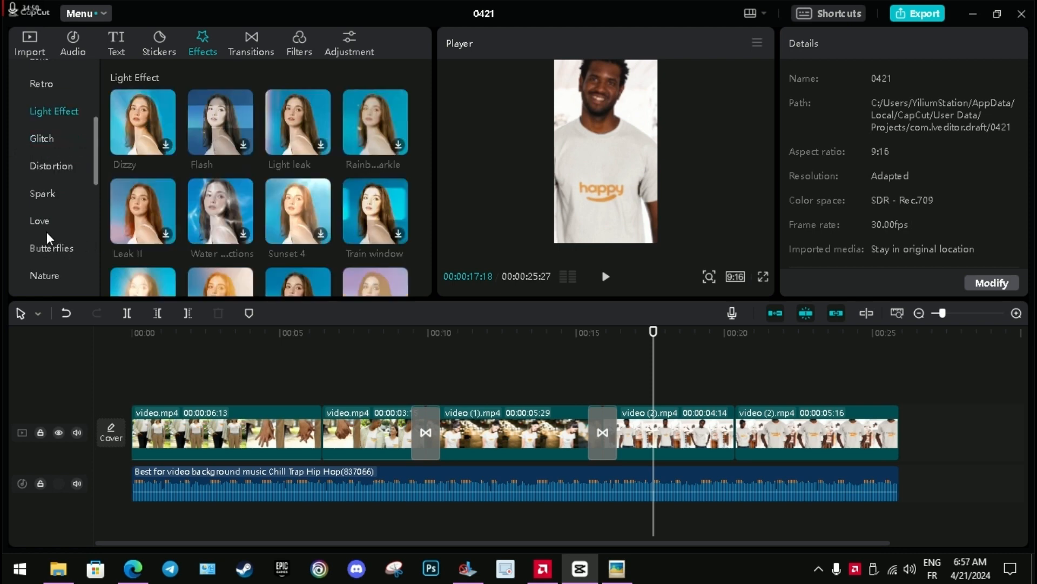
click(47, 275)
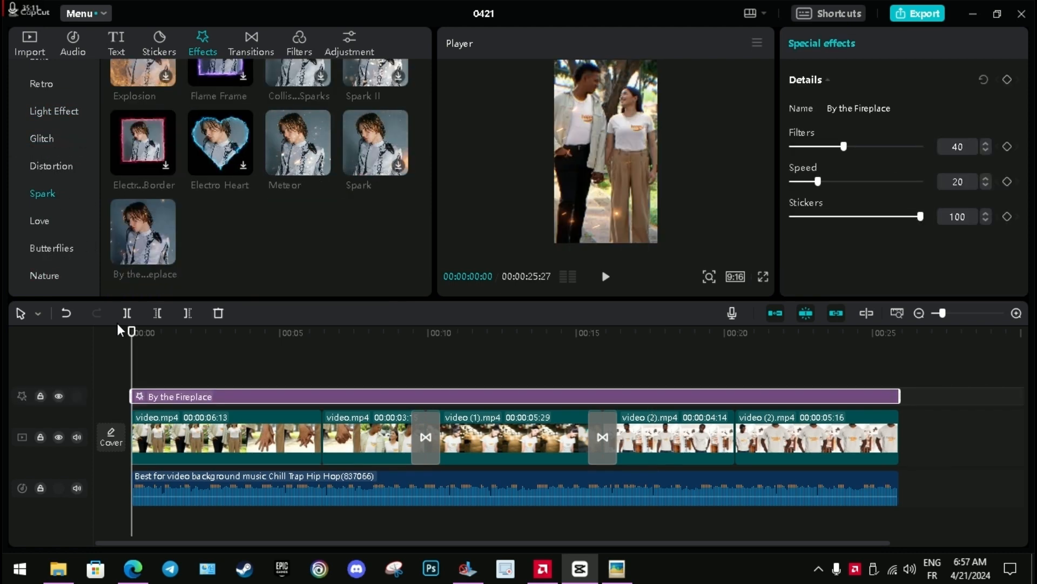
key(space)
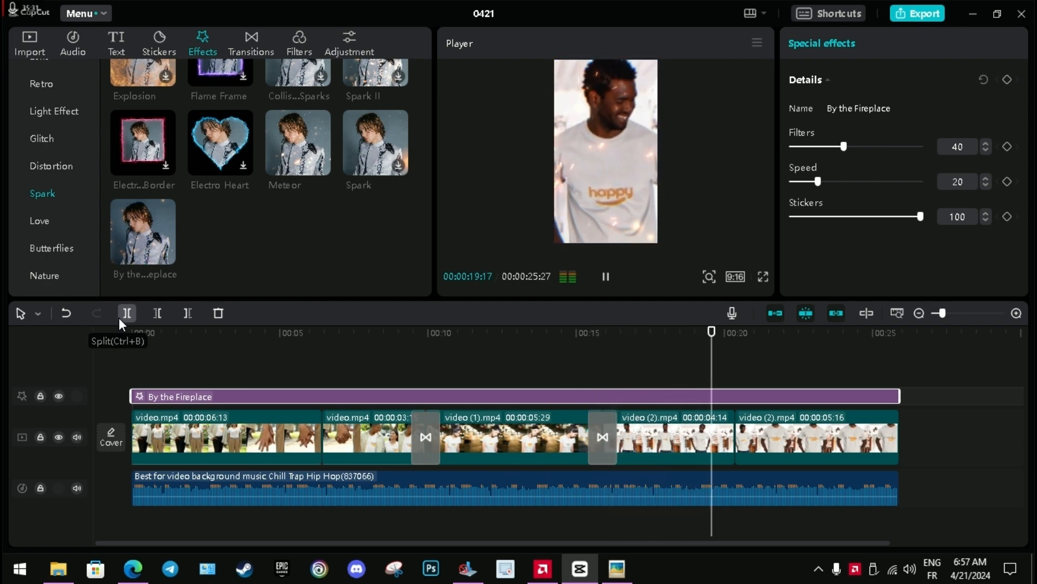
key(space)
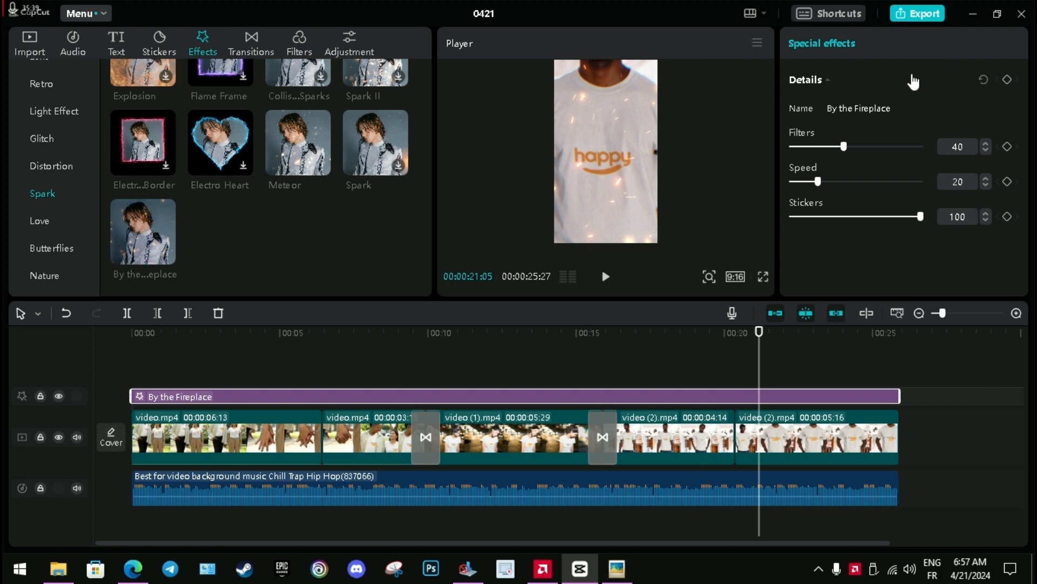
Open the export settings and choose the VIDEO folder on the Desktop as the destination.
click(921, 15)
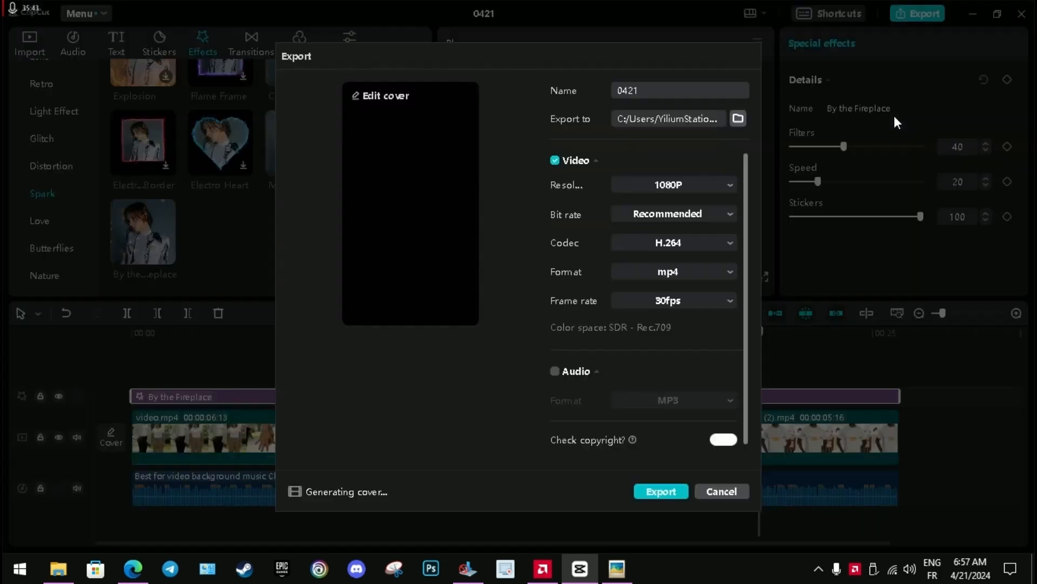
click(738, 119)
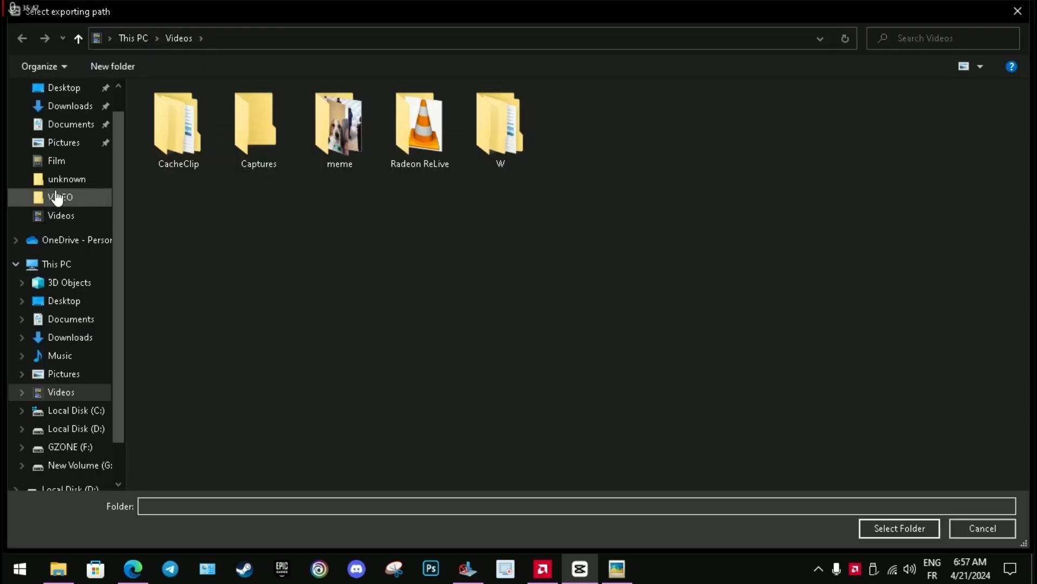
click(60, 87)
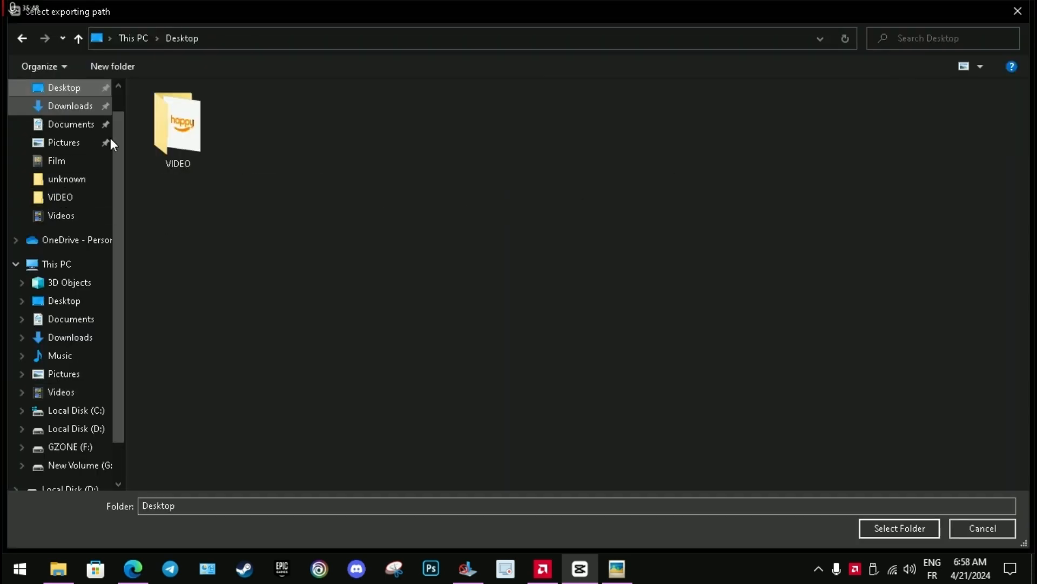
double_click(161, 138)
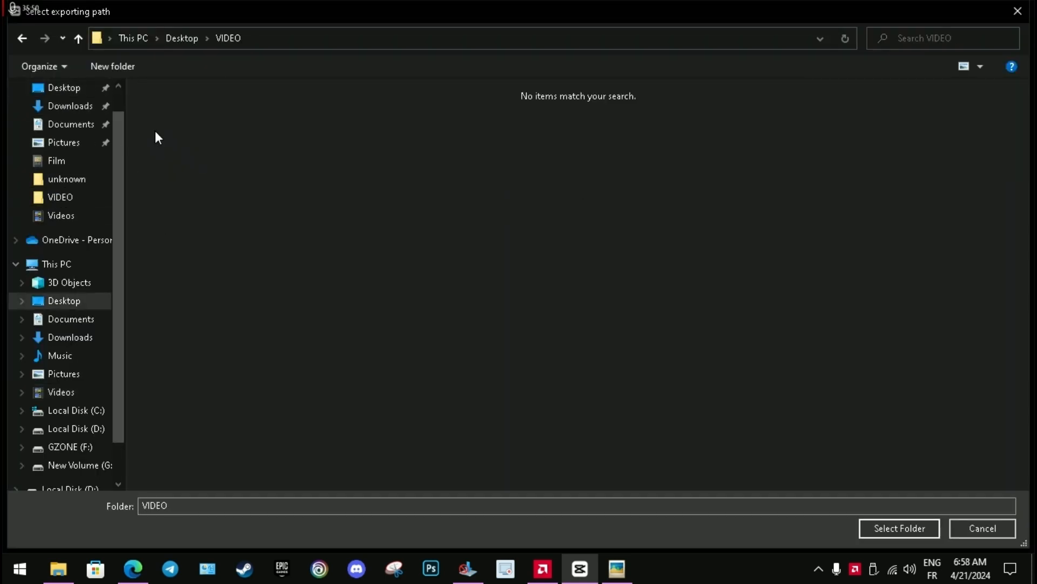
click(890, 533)
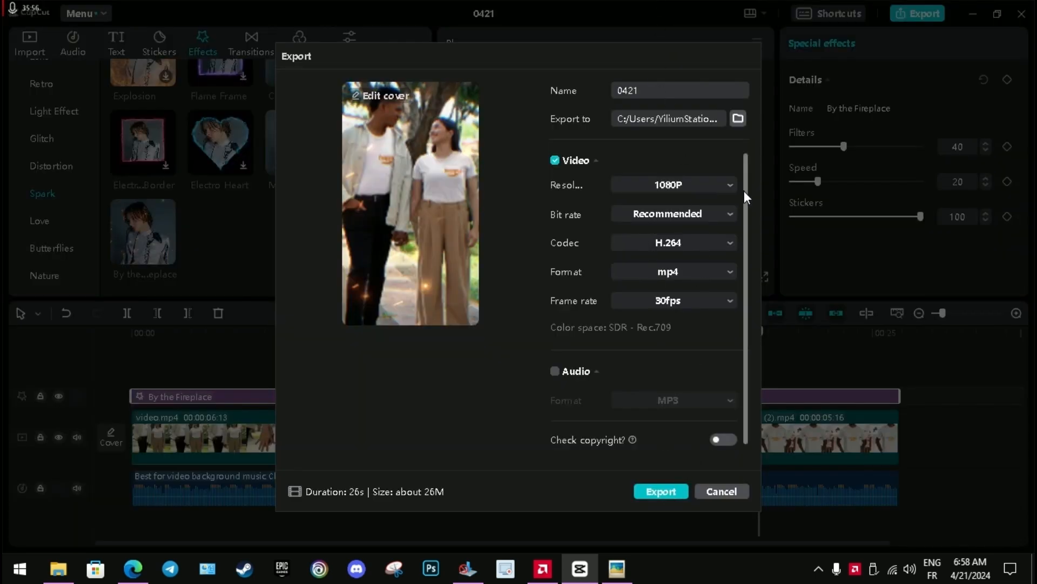
Check the resolution options and export the video as 0421 in 1080P, H.264 mp4 at 30fps.
click(730, 184)
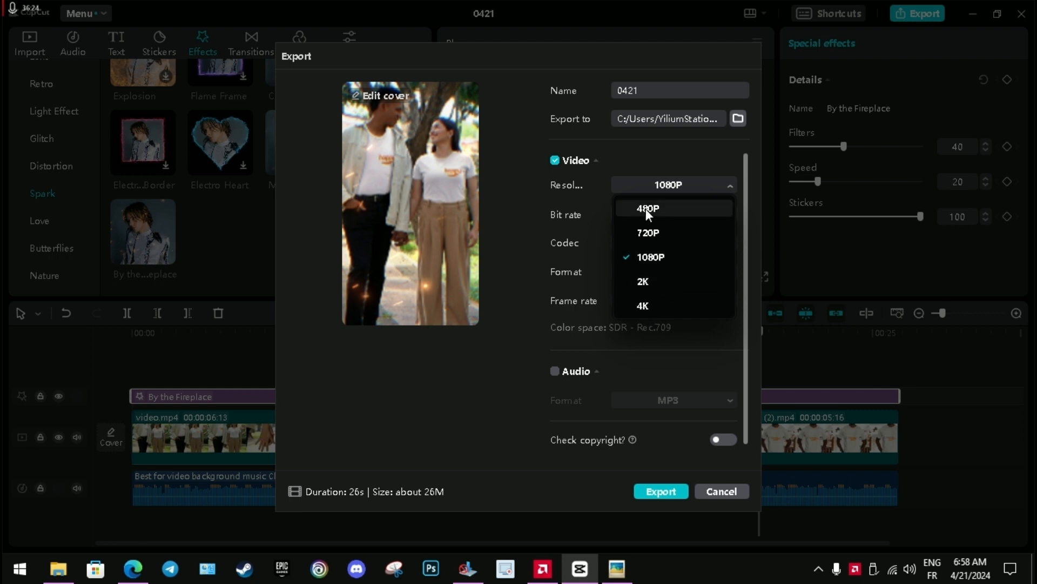
click(685, 163)
click(686, 162)
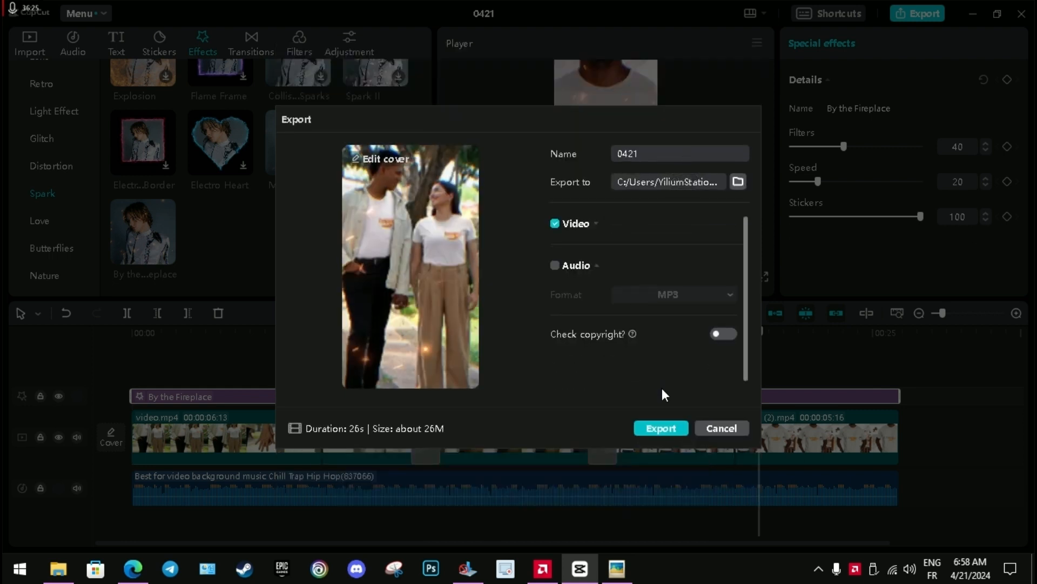
click(660, 420)
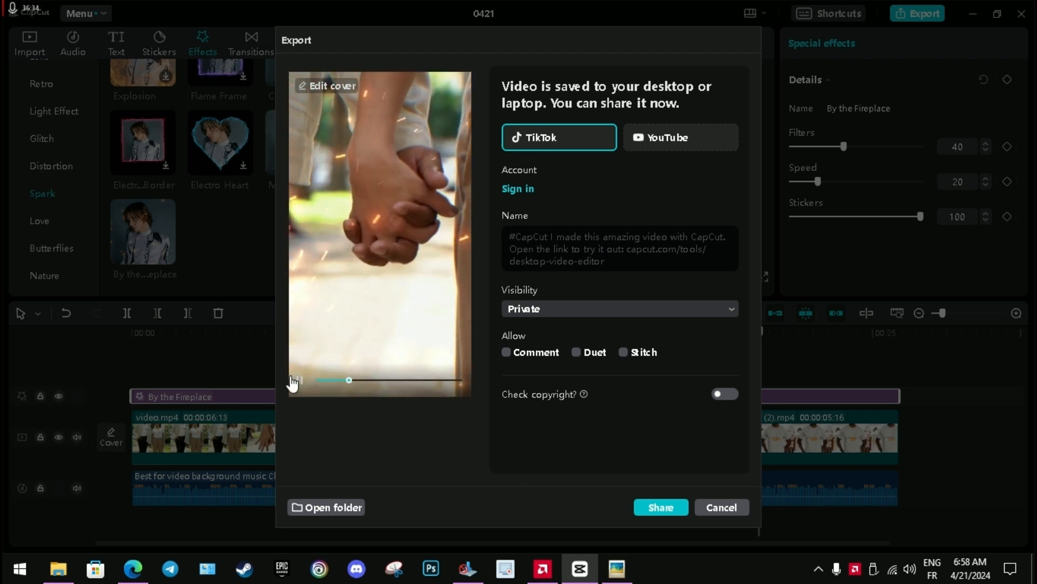
Open the exported 0421.mp4 from its folder in VLC and watch it in full screen with the volume at 102%.
click(345, 508)
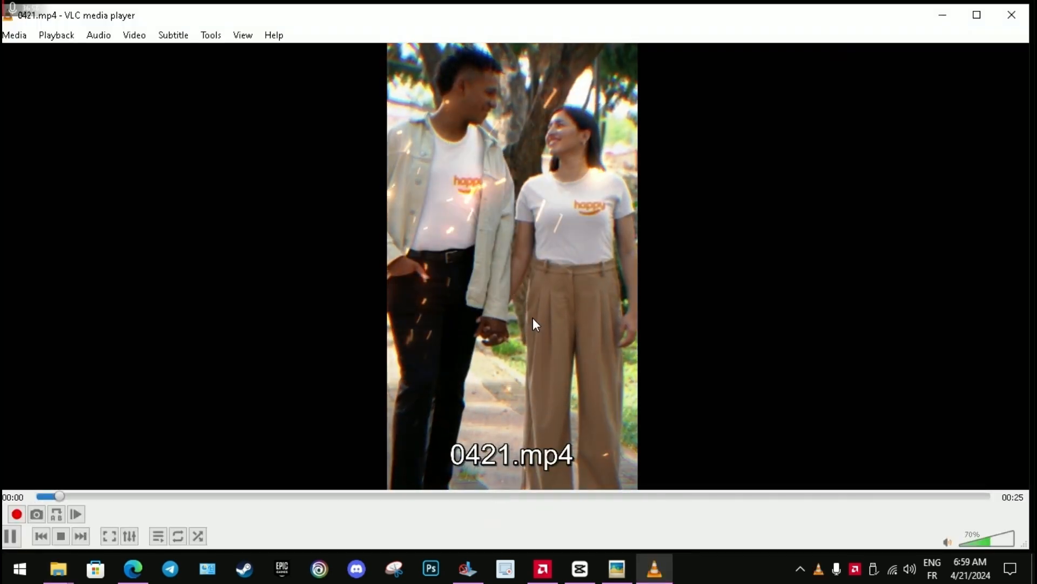
double_click(533, 319)
click(746, 577)
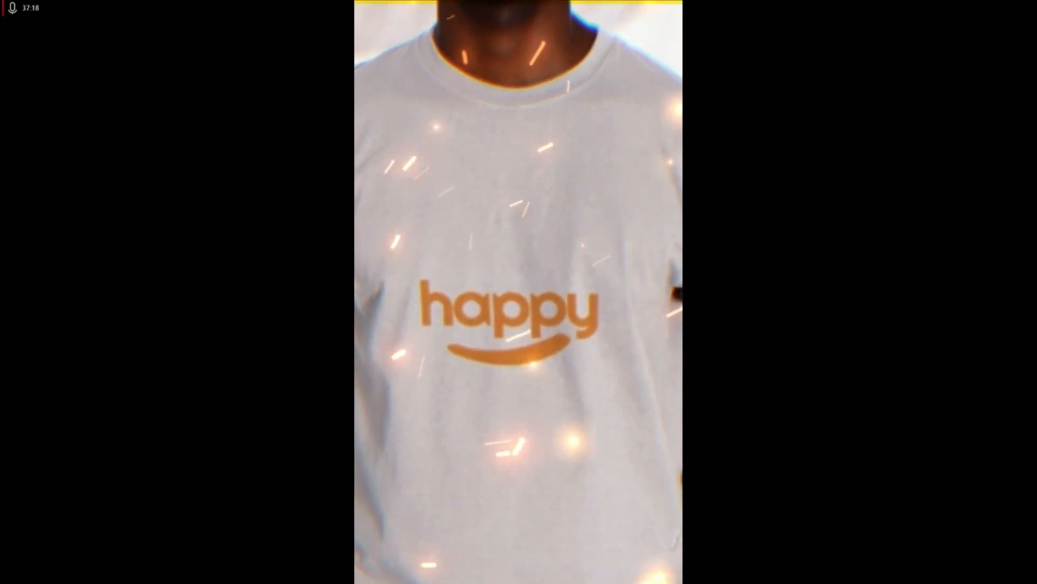
mouse_move(877, 451)
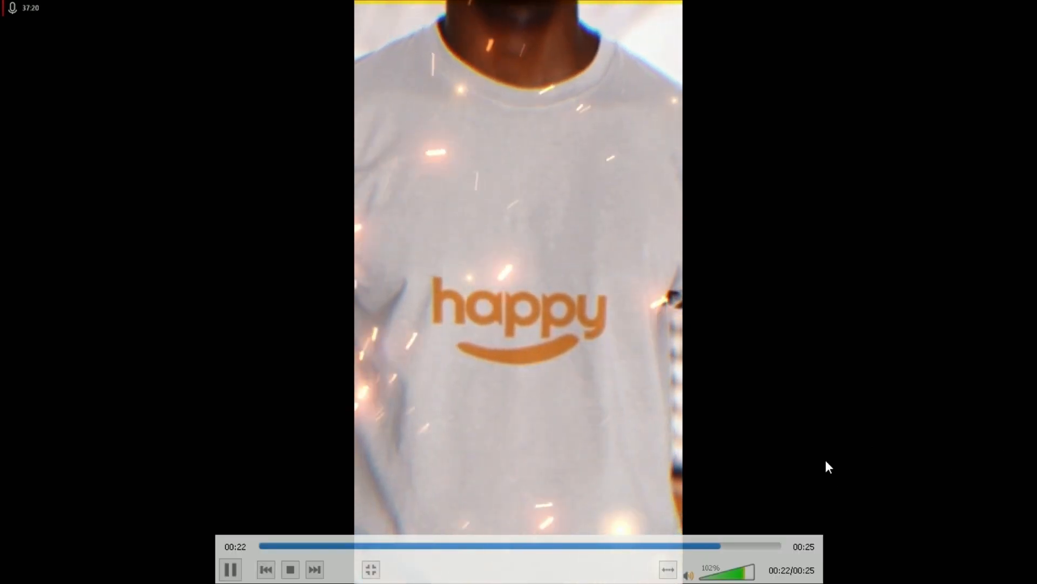